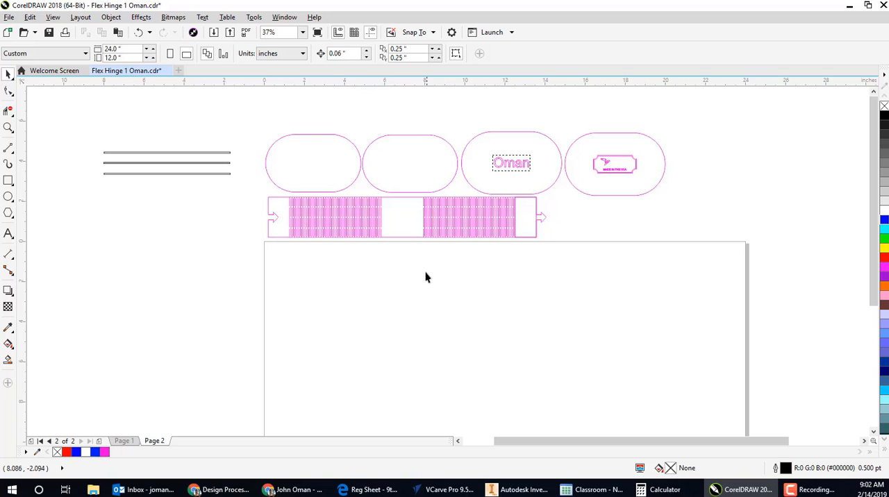
- Set up a new document 24 inches wide and 12 inches high with RGB as the primary color mode
left_click_drag(402, 281, 381, 229)
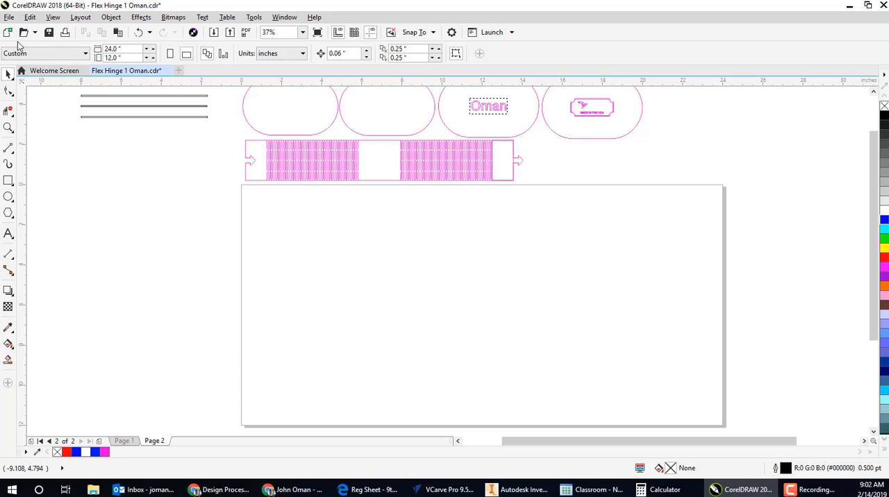
left_click(8, 17)
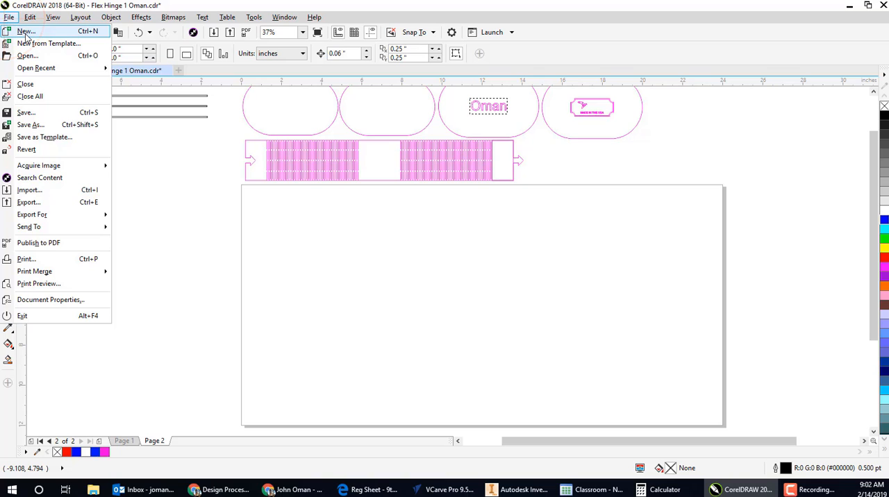
left_click(26, 33)
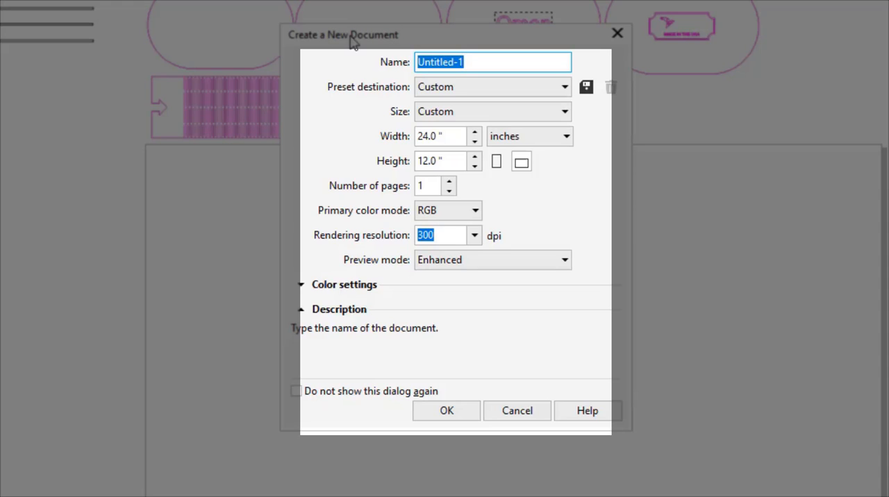
left_click(431, 136)
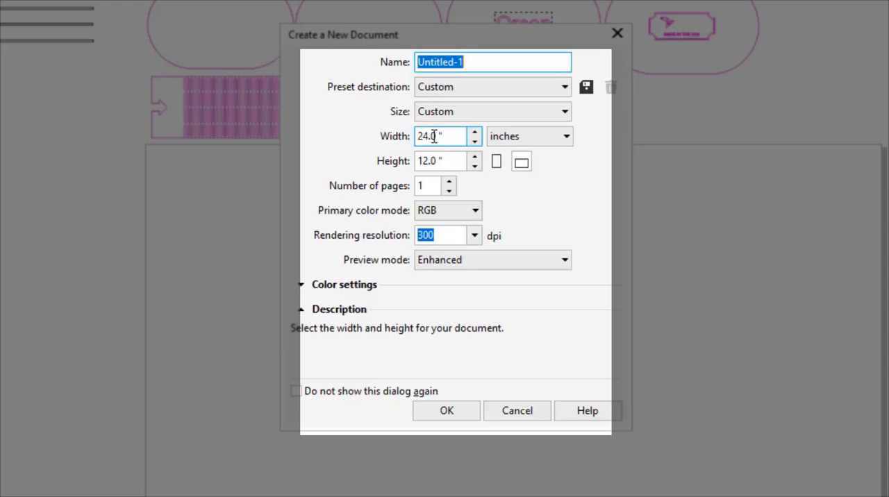
left_click(431, 161)
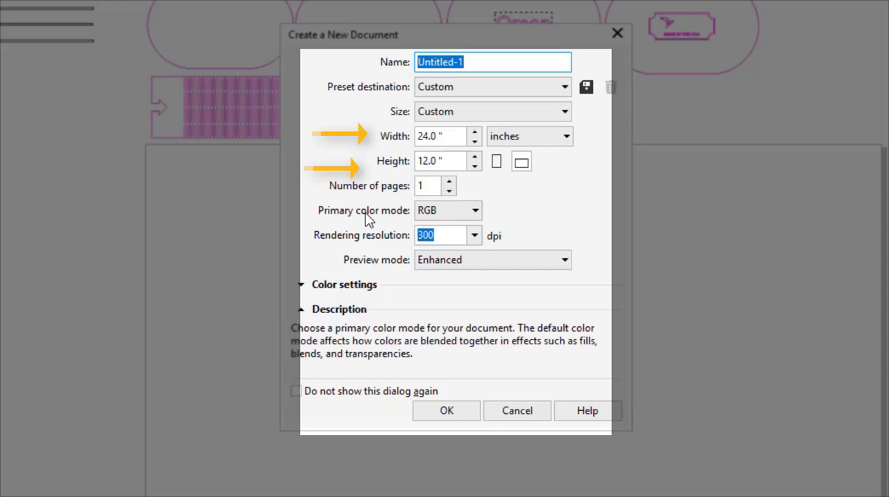
left_click(463, 215)
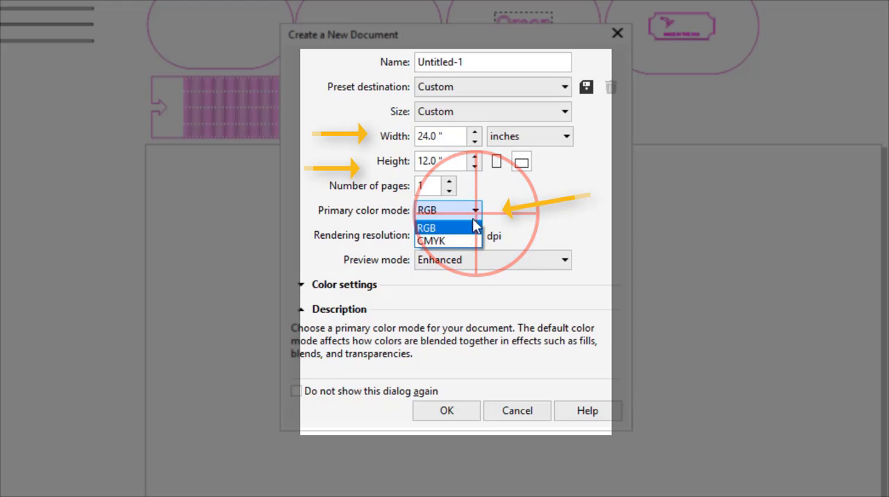
left_click(447, 228)
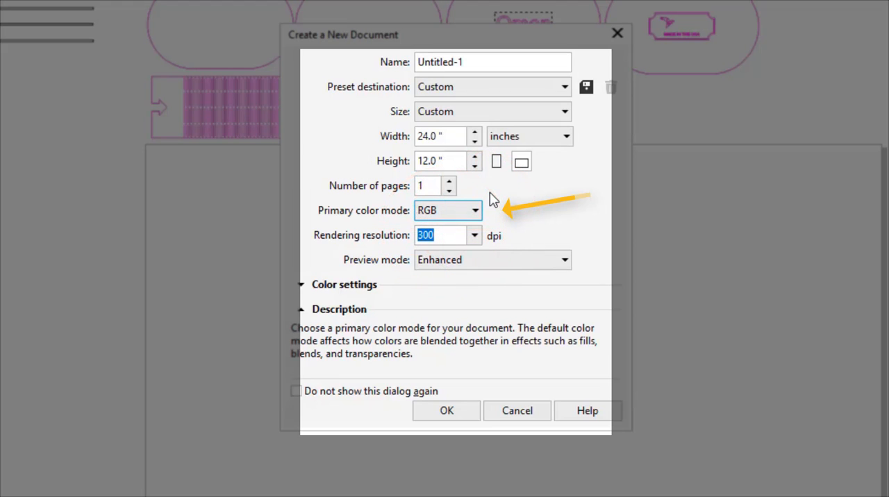
left_click(464, 411)
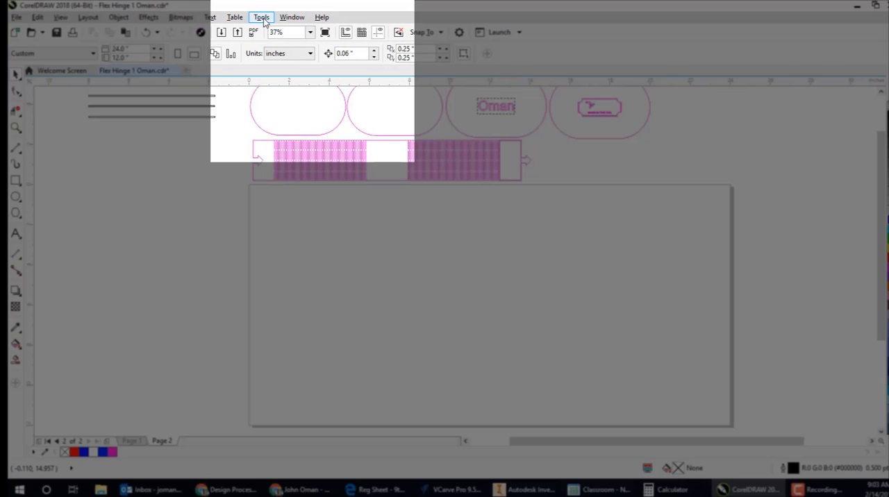
- Set the document's nudge distance to 0.09 inches in the ruler options
left_click(261, 18)
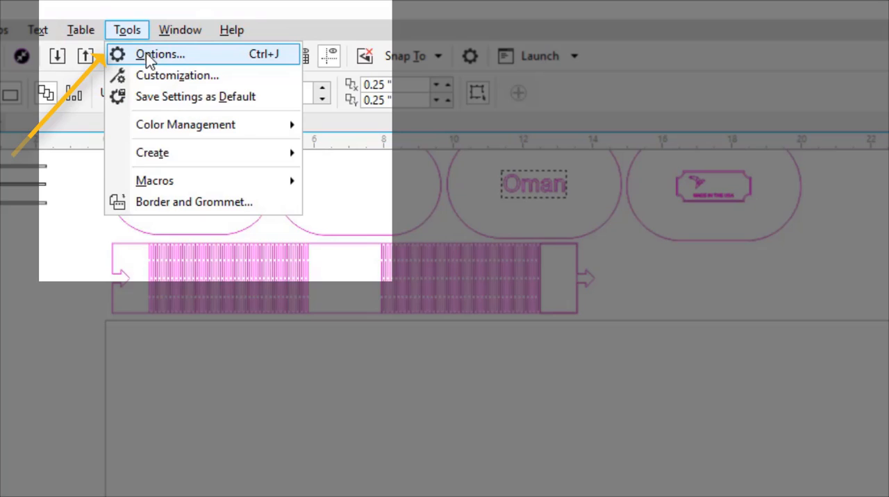
left_click(148, 56)
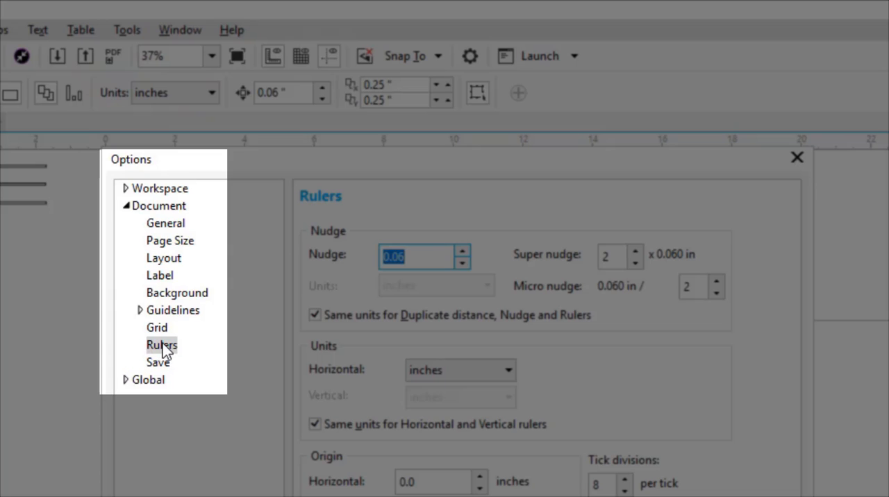
left_click(163, 343)
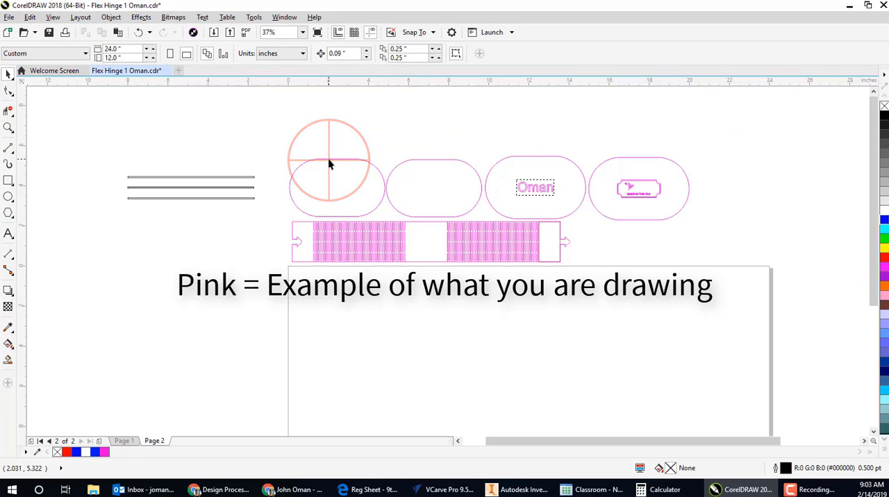
- Check the sizes of the pink example ovals and draw a circle 2.865 inches wide and high on the page below them
left_click(329, 163)
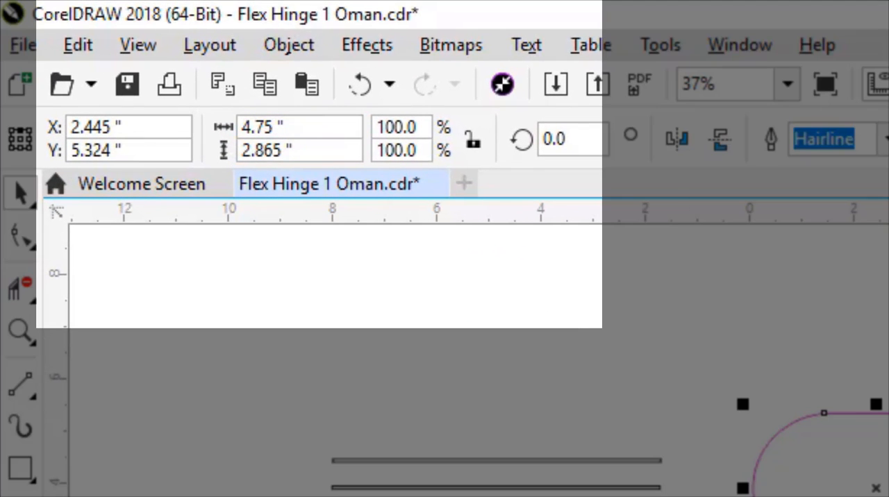
left_click(888, 407)
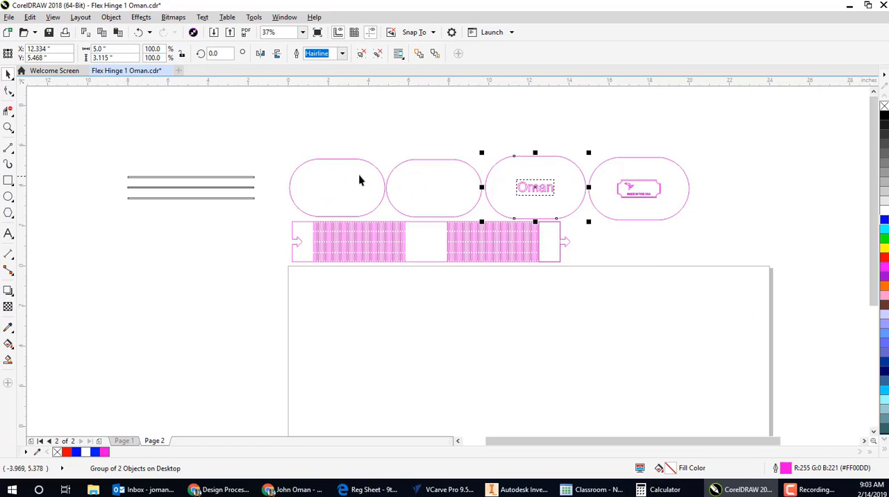
left_click(355, 164)
left_click(355, 160)
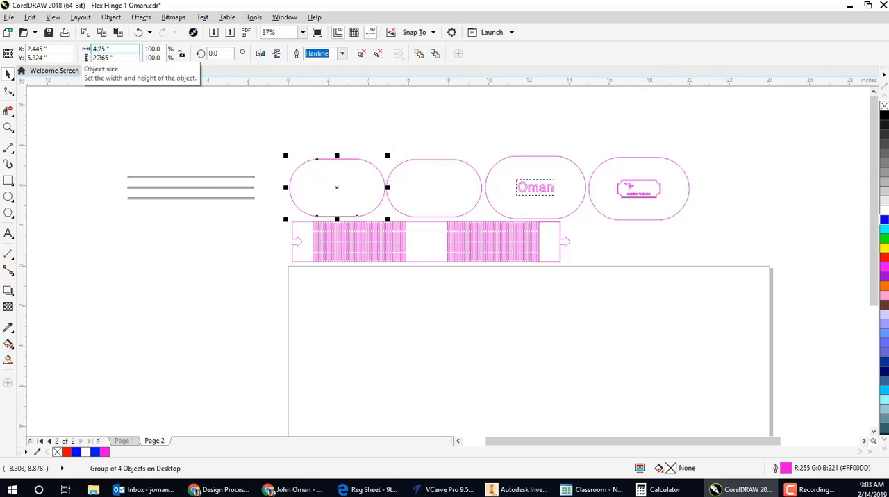
left_click_drag(320, 314, 325, 319)
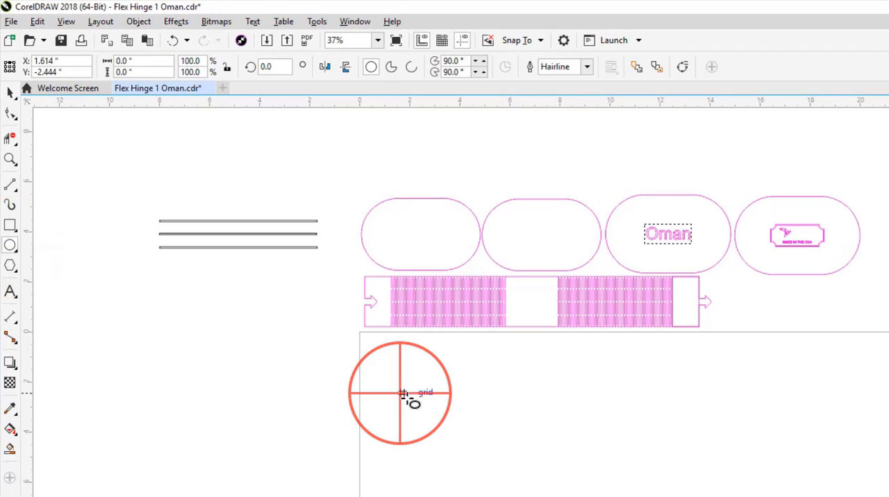
left_click_drag(404, 394, 468, 462)
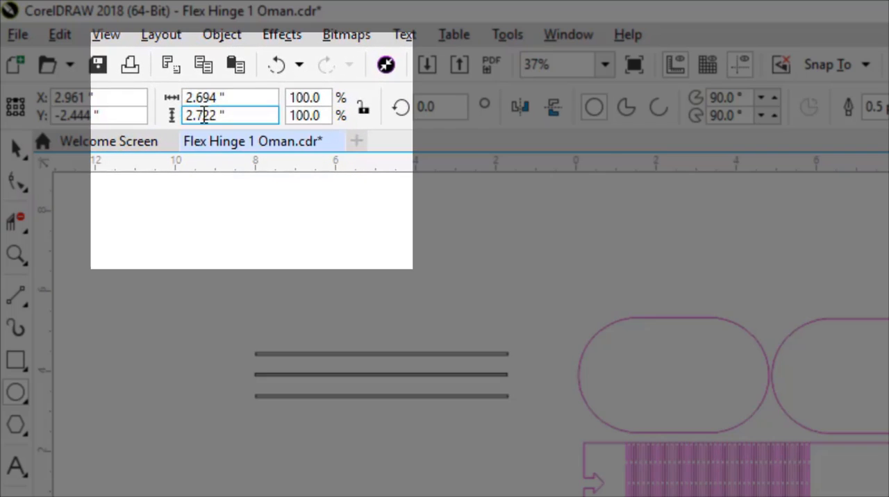
left_click_drag(215, 99, 198, 115)
type("865")
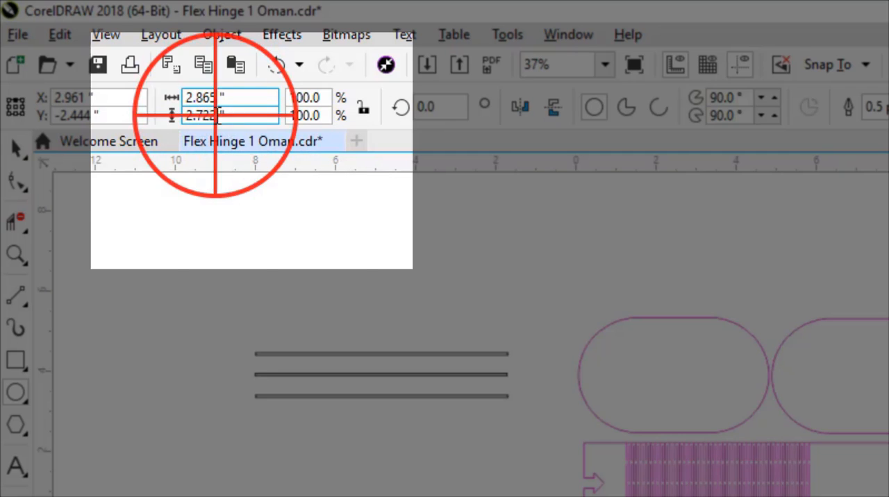
type("865")
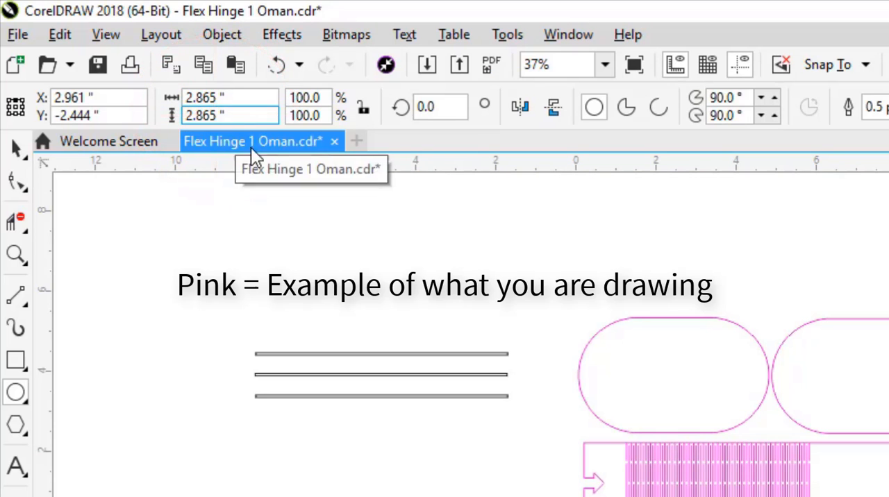
key("Return")
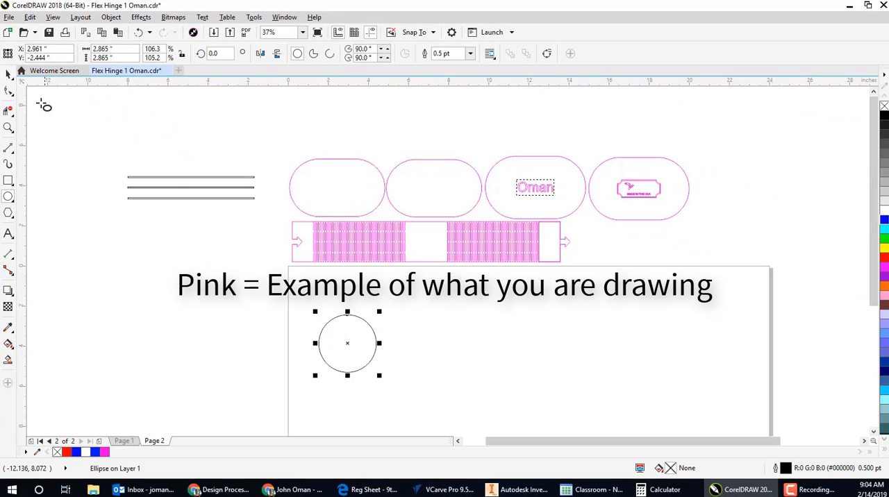
- Duplicate the circle just to the right of the original and place a horizontal guideline across both circles
left_click(8, 74)
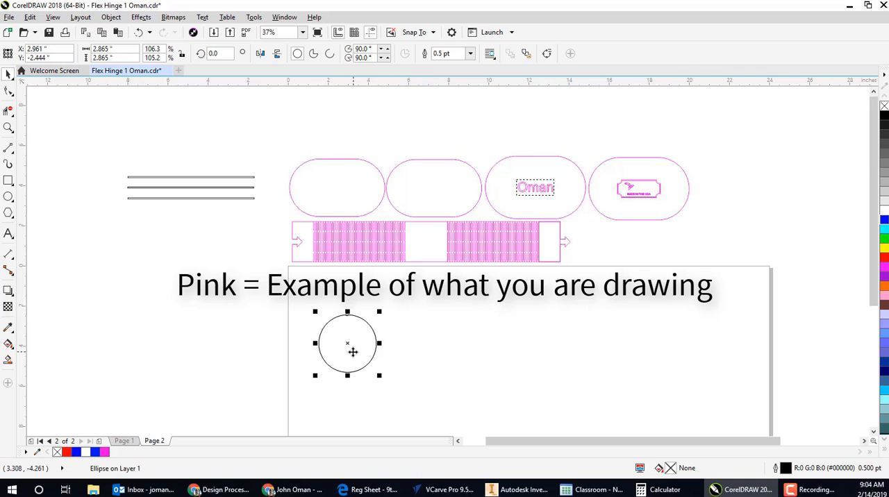
left_click_drag(348, 343, 407, 342)
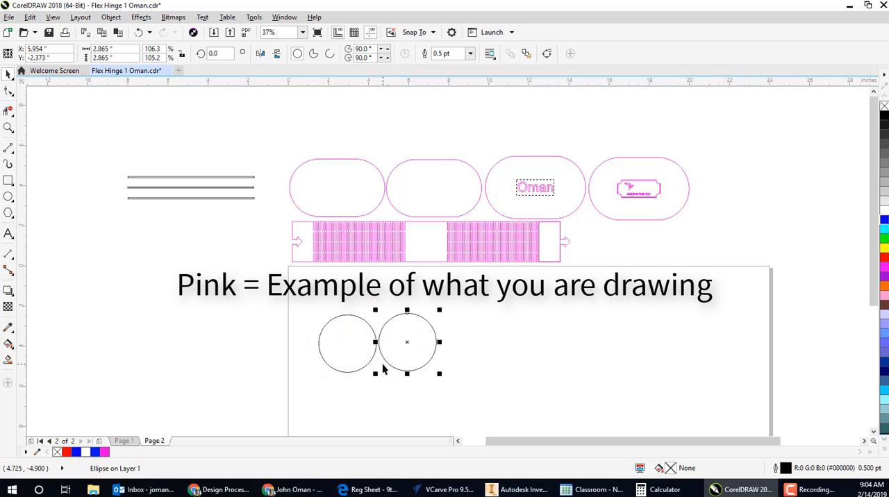
left_click_drag(351, 85, 409, 348)
left_click(433, 327)
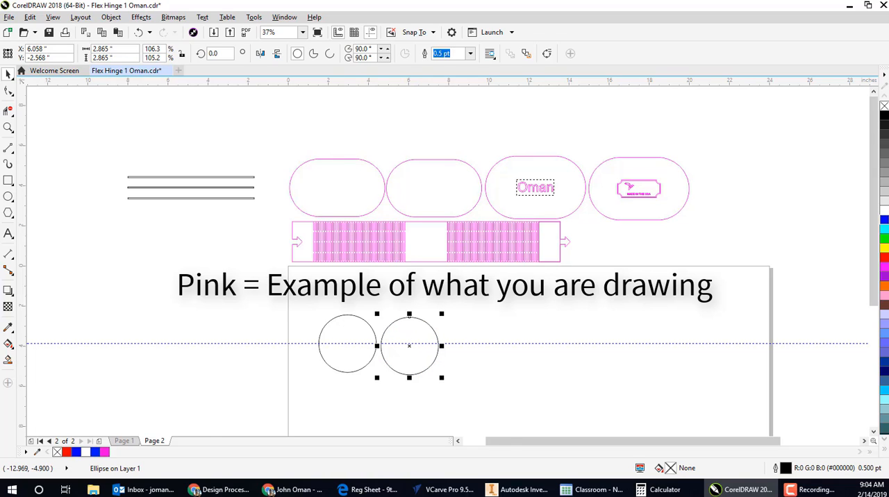
- Draw a horizontal straight line above the two circles and set its length to 4.75 inches
left_click(8, 148)
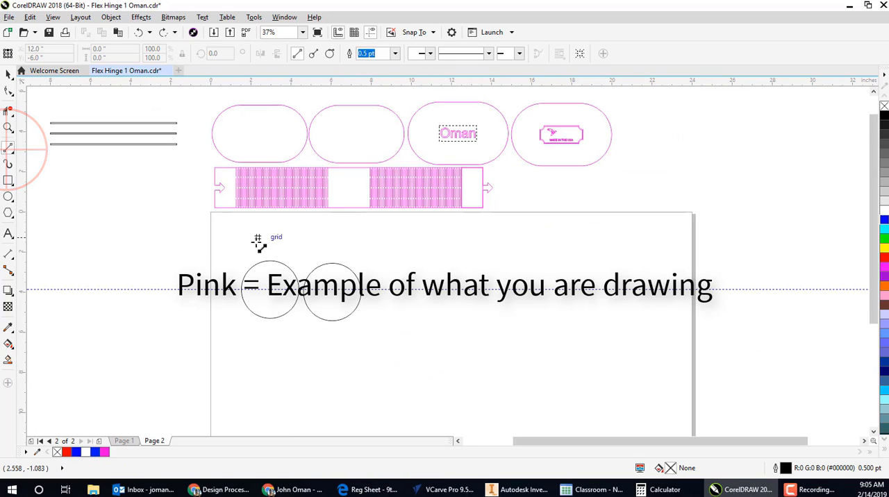
left_click_drag(247, 242, 360, 241)
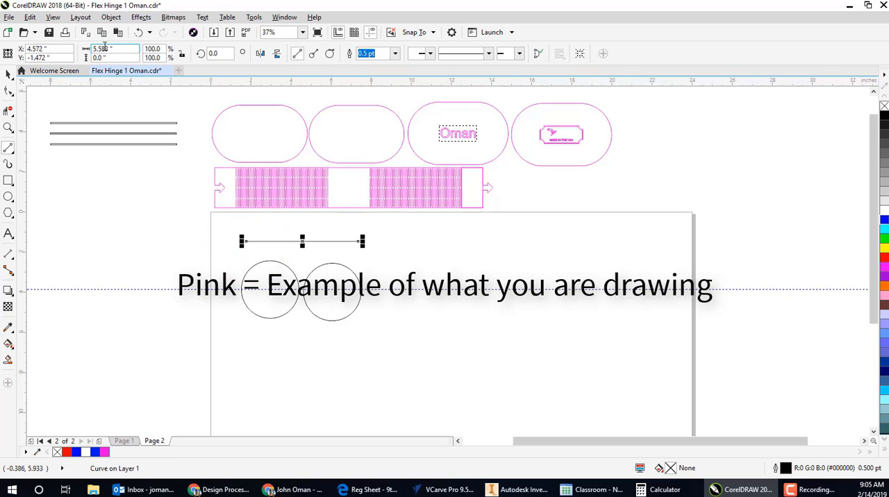
left_click_drag(109, 49, 87, 48)
type("4")
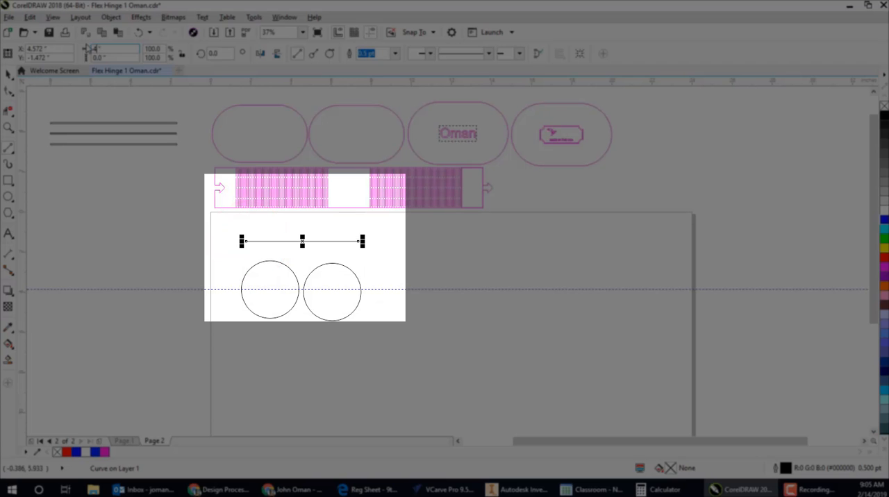
type(".75")
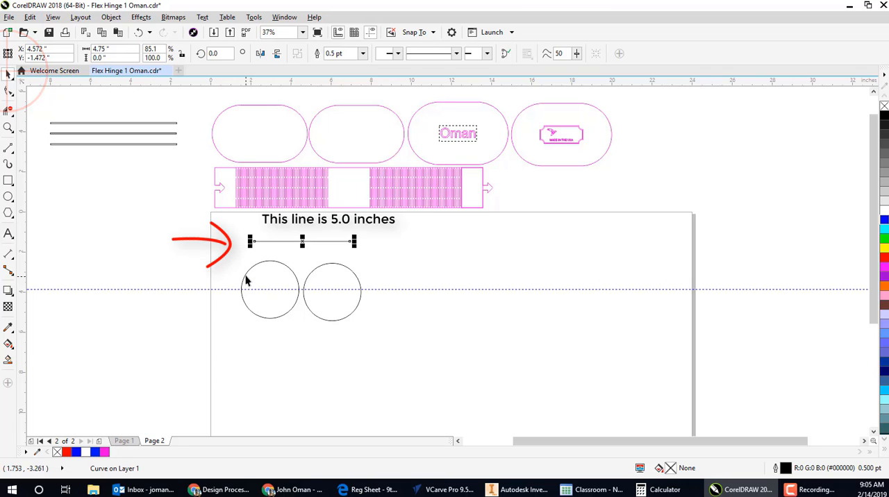
- Move the left circle by its left quadrant so it snaps to the line's left endpoint
left_click(245, 274)
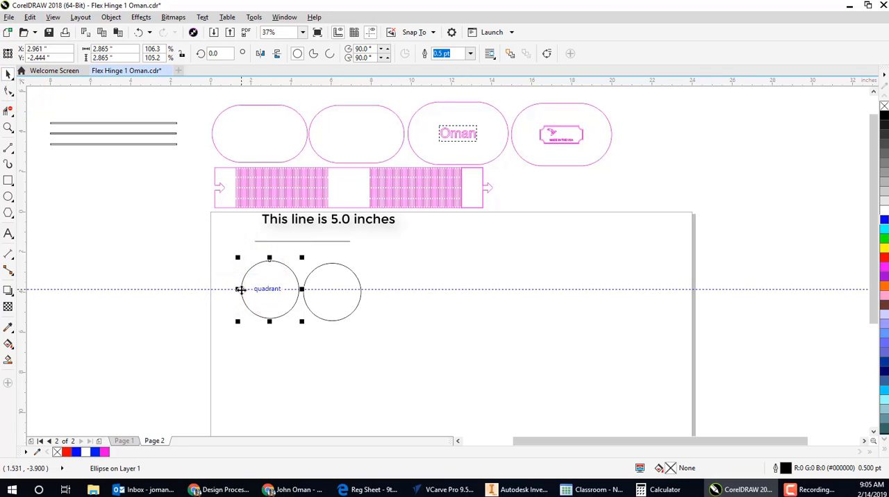
scroll(240, 289, "down", 2)
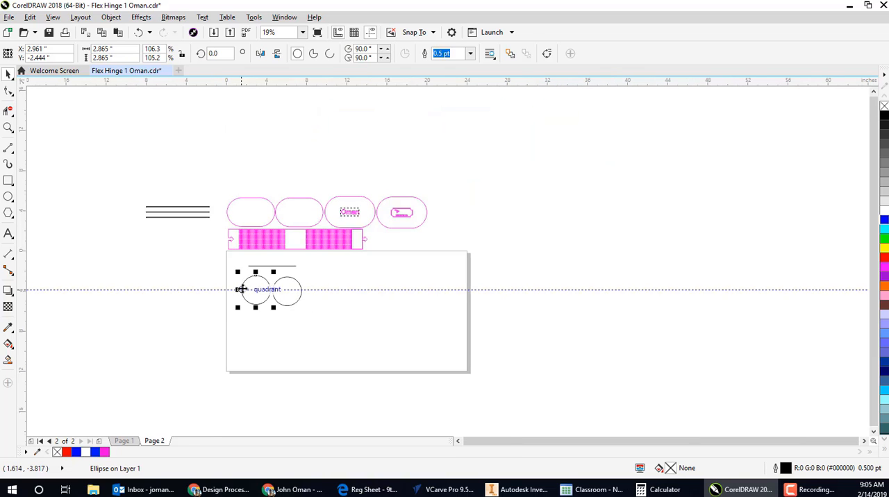
scroll(240, 289, "up", 2)
left_click_drag(241, 290, 254, 246)
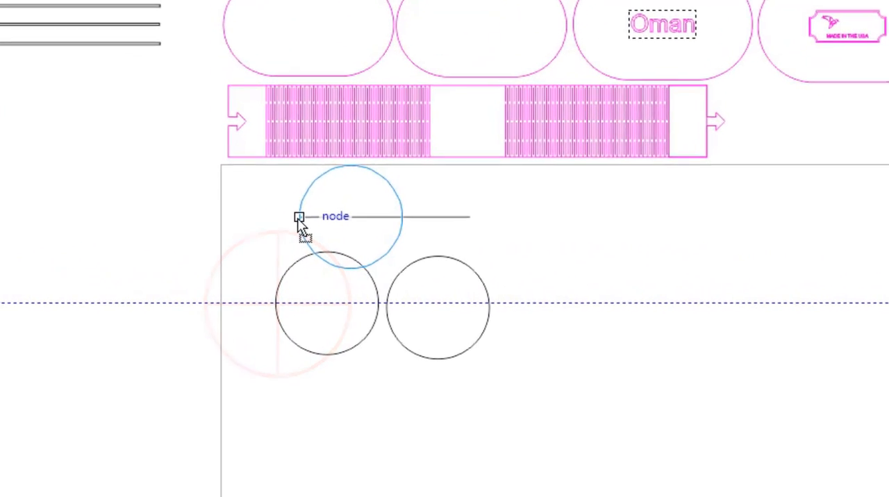
left_click_drag(299, 218, 298, 217)
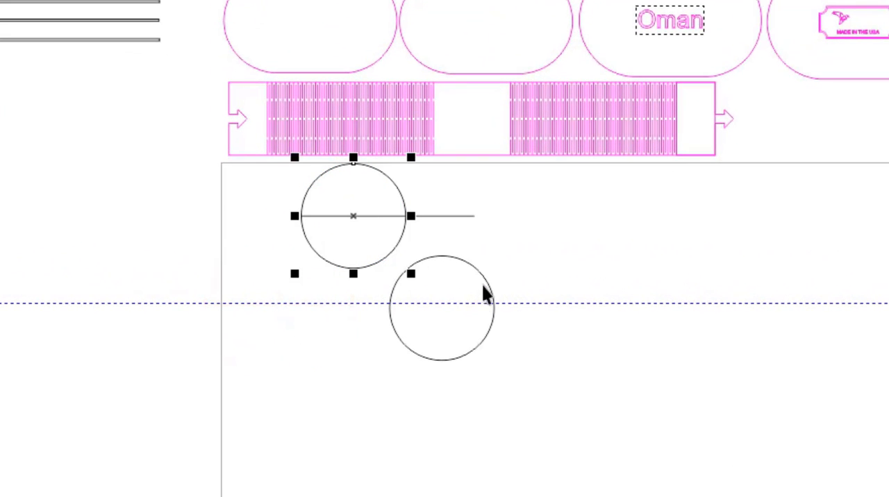
- Move the second circle by its right quadrant to snap to the line's right endpoint, and clear the selection
left_click(486, 292)
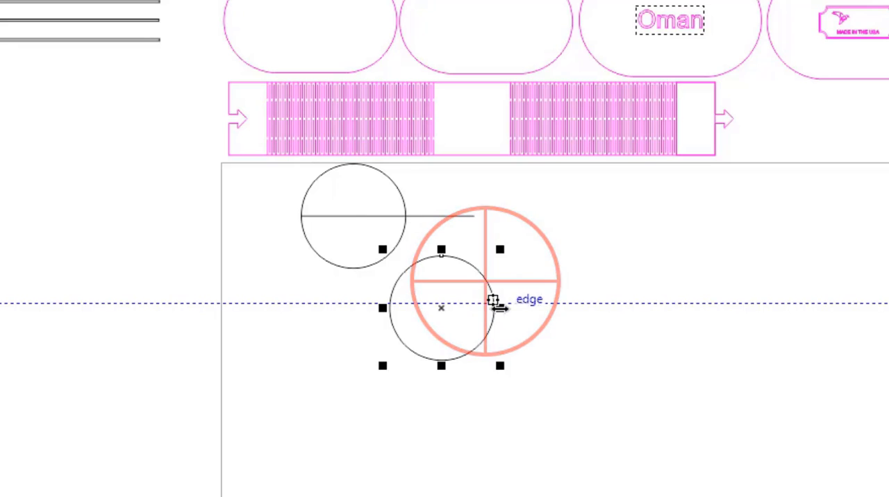
left_click_drag(492, 307, 475, 217)
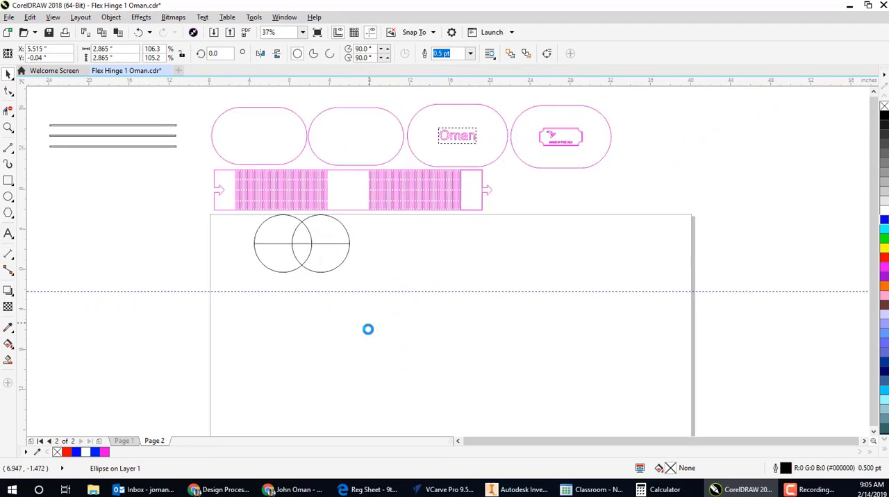
scroll(368, 329, "down", 1)
scroll(345, 276, "up", 2)
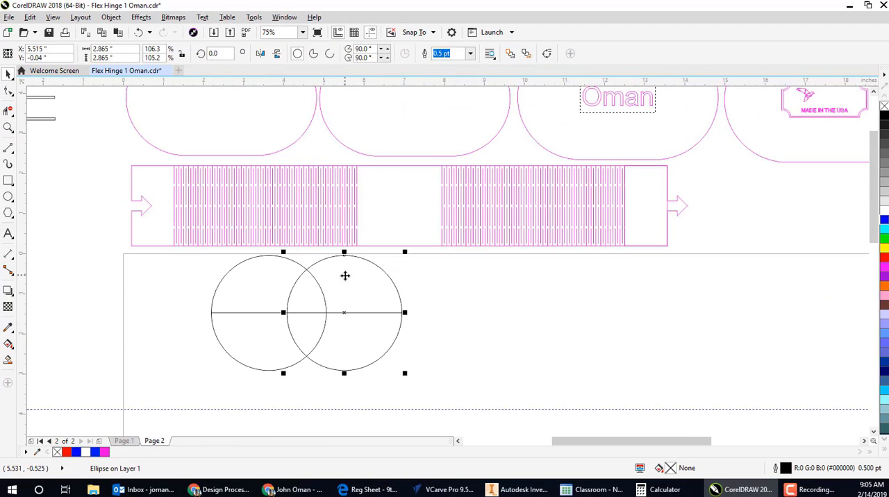
key("Escape")
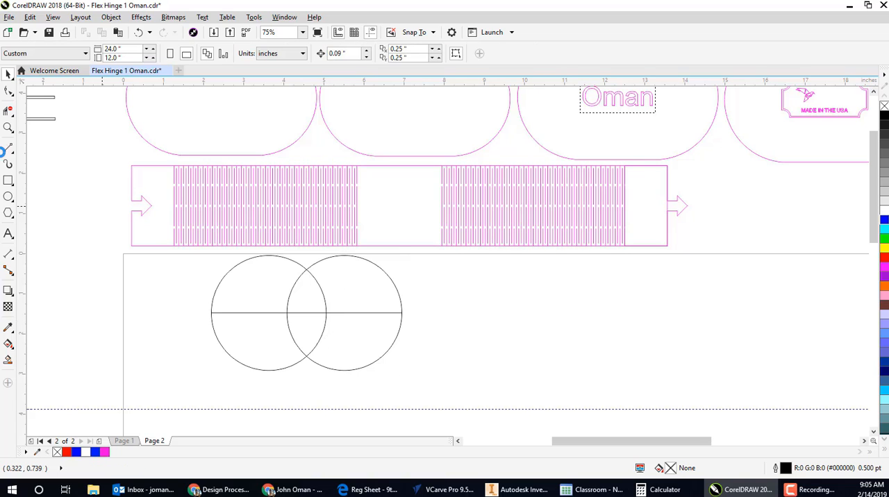
- Draw two horizontal lines about 1.885 inches long, joining the circles' top quadrants and their bottom quadrants
left_click(10, 148)
left_click_drag(271, 257, 348, 256)
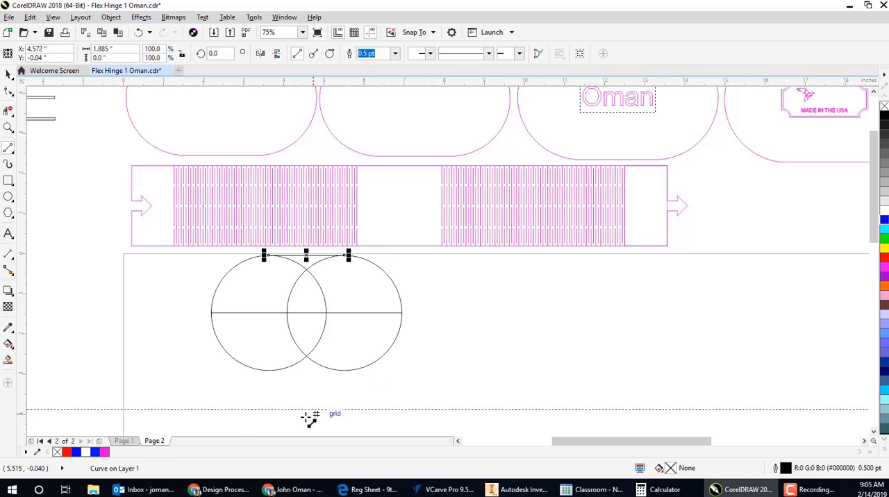
left_click_drag(269, 370, 348, 370)
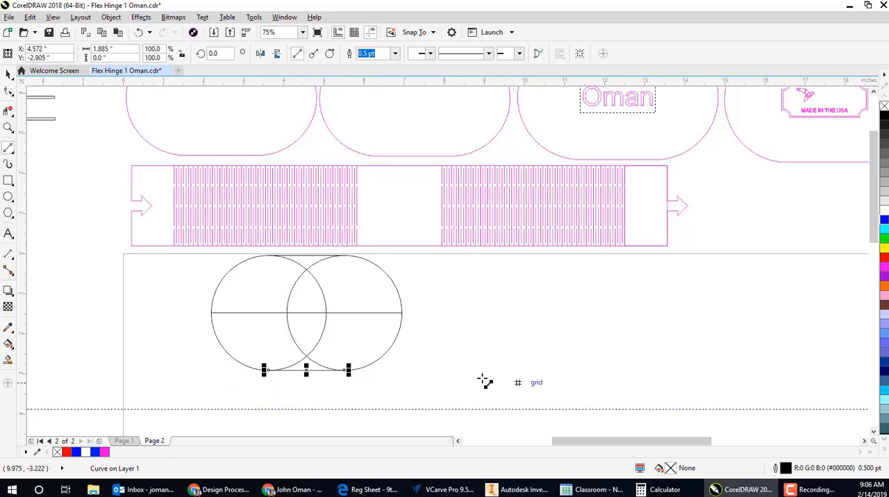
- Remove the inner arcs and the horizontal center line with Virtual Segment Delete, leaving only the oval's outline
left_click(14, 115)
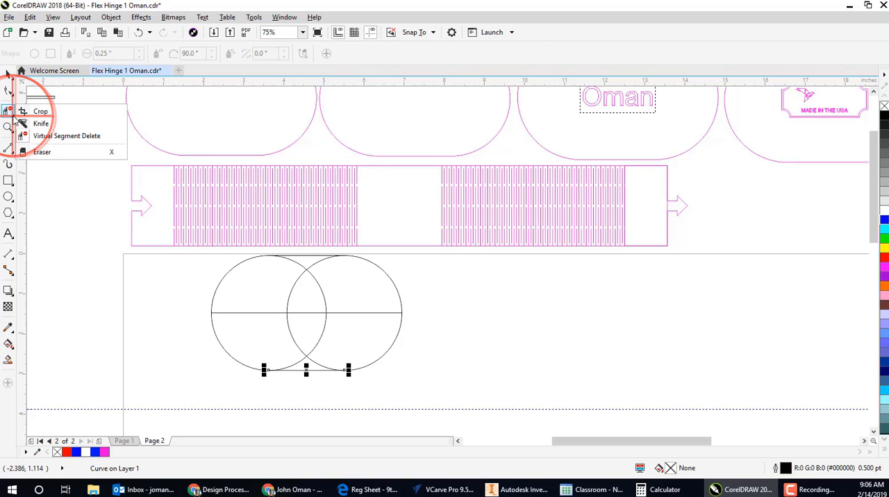
left_click(59, 136)
left_click(352, 320)
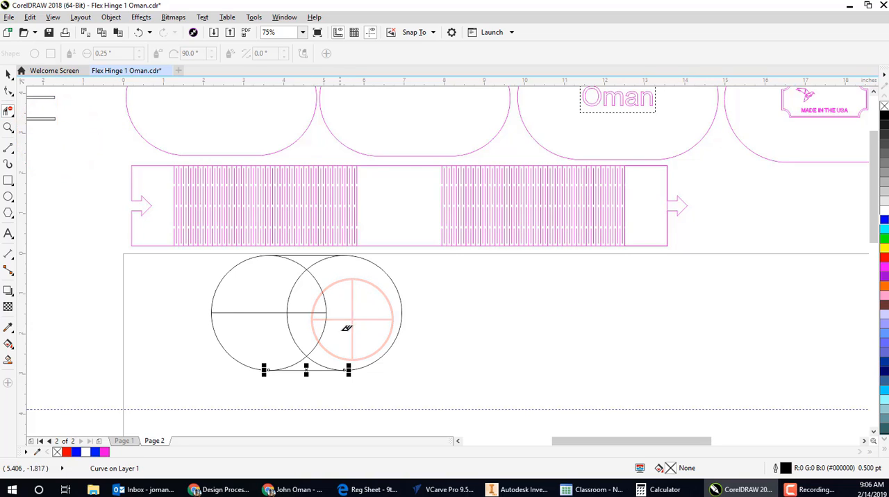
left_click_drag(341, 331, 281, 291)
left_click_drag(328, 358, 304, 354)
scroll(319, 268, "up", 1)
left_click_drag(322, 269, 300, 264)
scroll(377, 280, "down", 1)
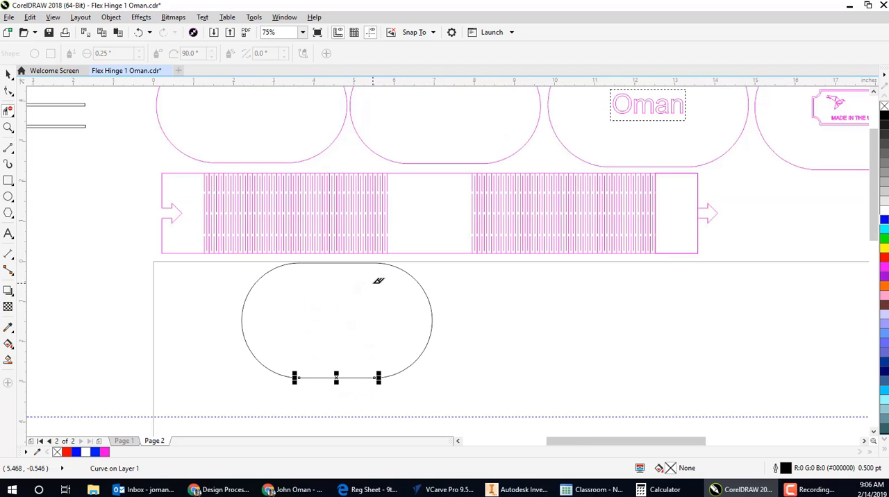
- Group the four pieces of the oval outline and place a copy of the group just beside the original
left_click(8, 75)
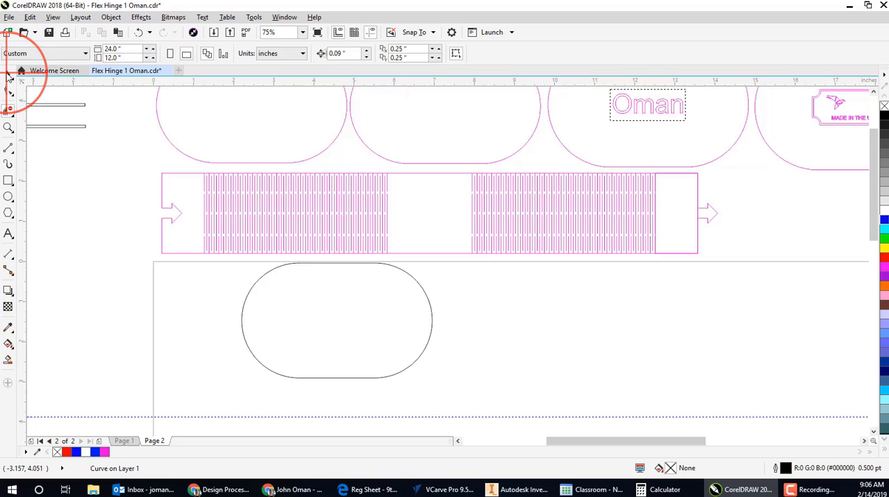
left_click_drag(337, 306, 274, 363)
scroll(281, 348, "down", 1)
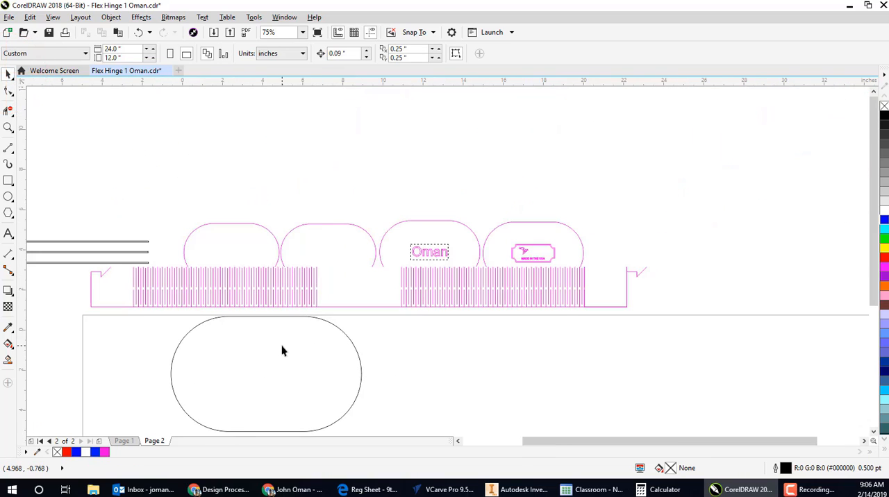
left_click_drag(347, 389, 217, 332)
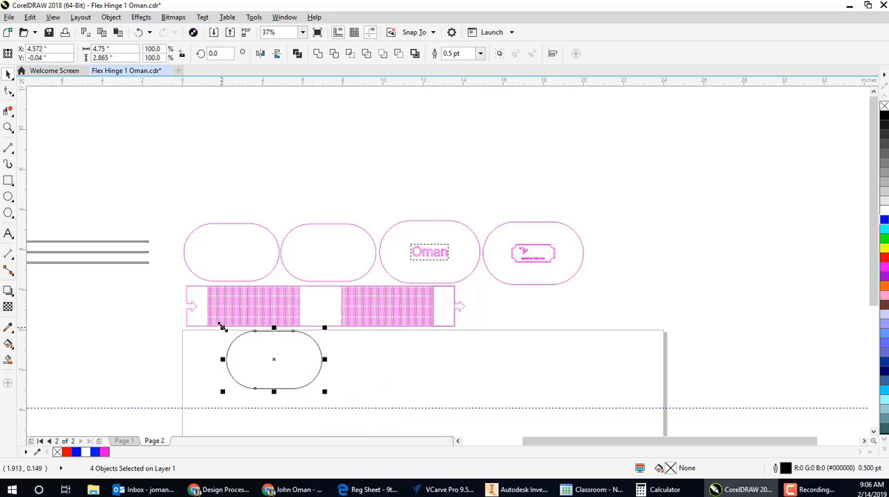
key("ctrl+g")
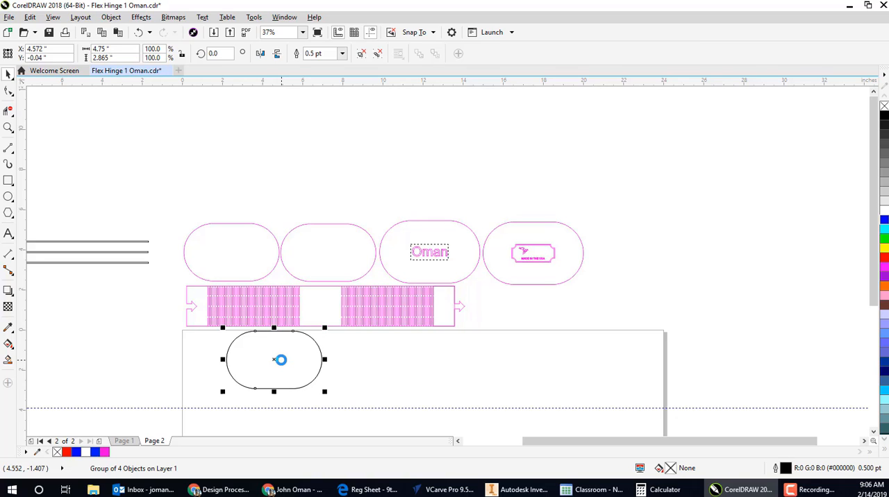
left_click_drag(273, 360, 371, 368)
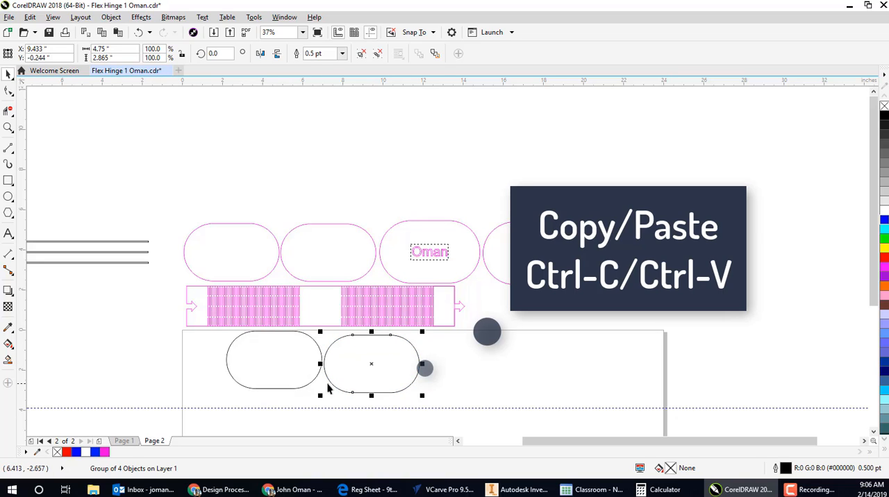
left_click(444, 385)
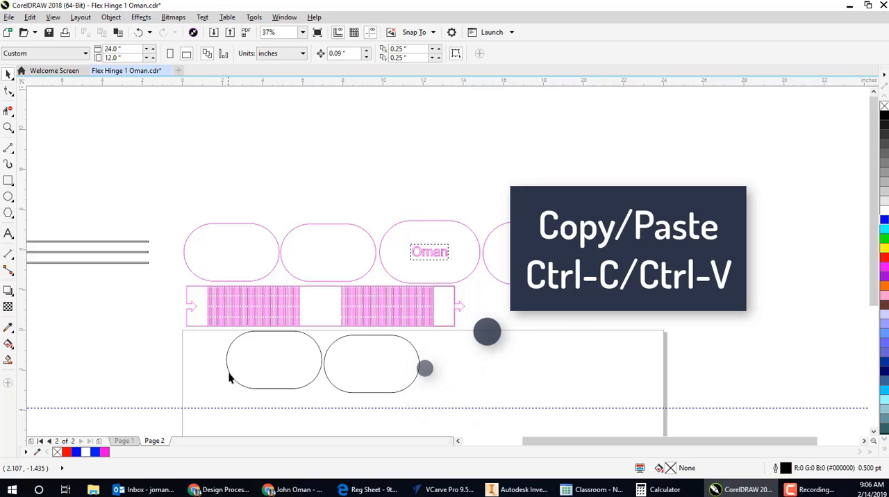
- Copy the first oval again and place the duplicate beyond the second one as the third oval in the row
left_click_drag(220, 397, 326, 330)
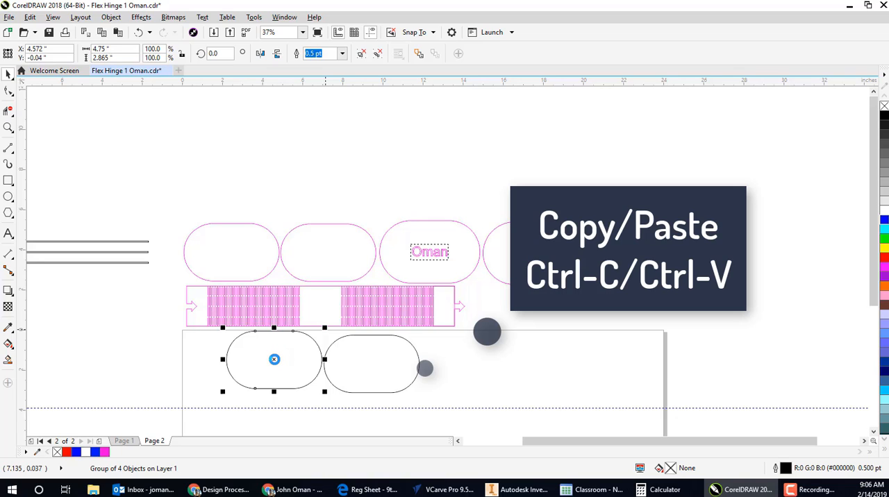
key("ctrl+c")
key("ctrl+v")
left_click_drag(274, 359, 473, 365)
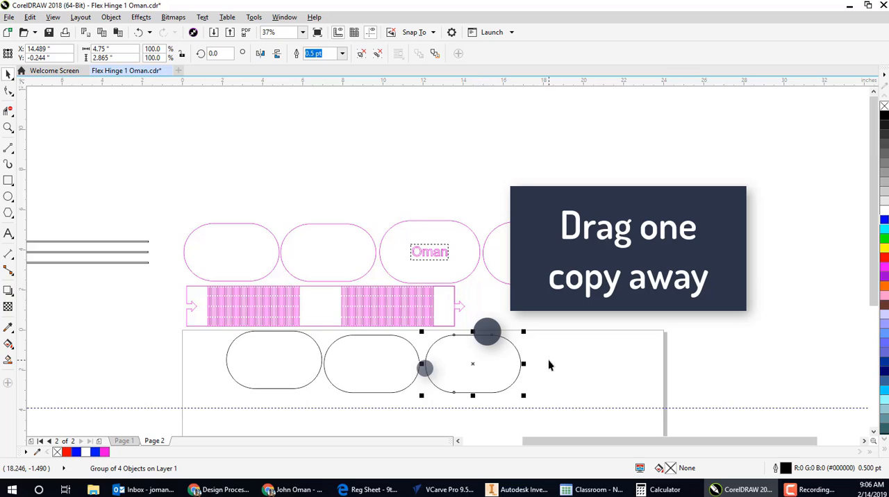
- Set the third oval's width to 5.0 inches and its height to 3.115 inches, using the larger pink example as the reference
left_click_drag(550, 365, 483, 364)
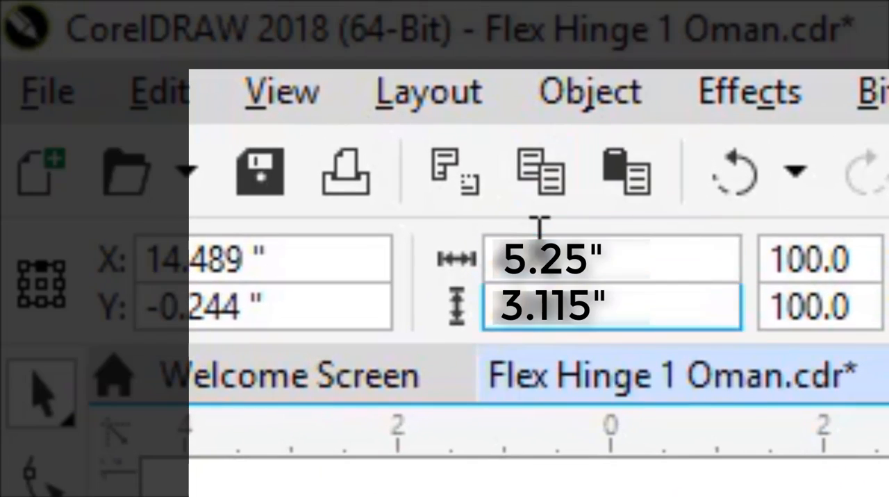
left_click(528, 490)
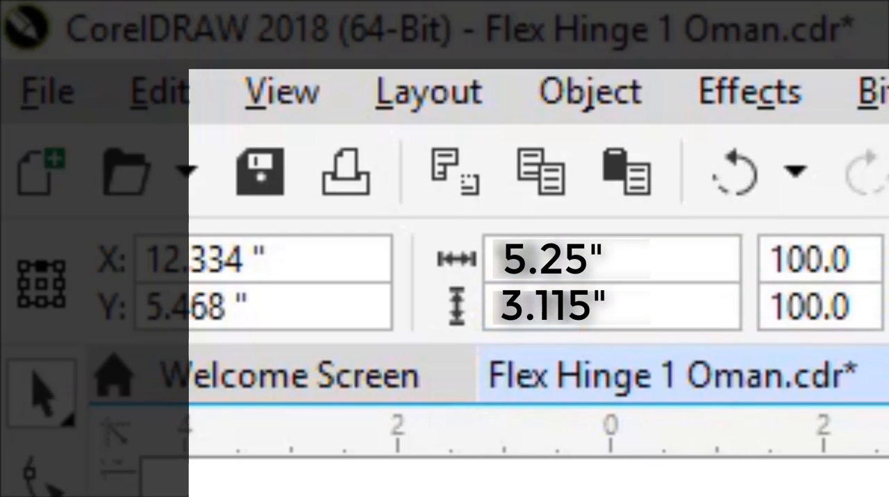
left_click(764, 490)
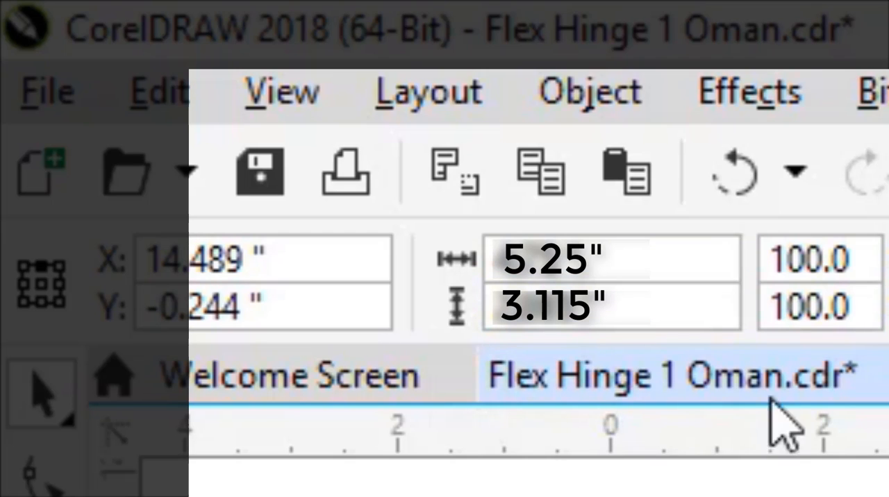
left_click(548, 257)
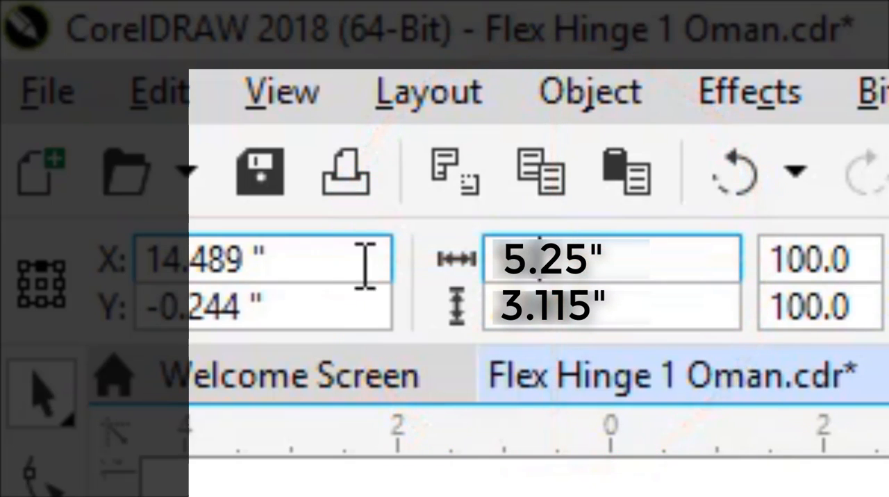
left_click(580, 309)
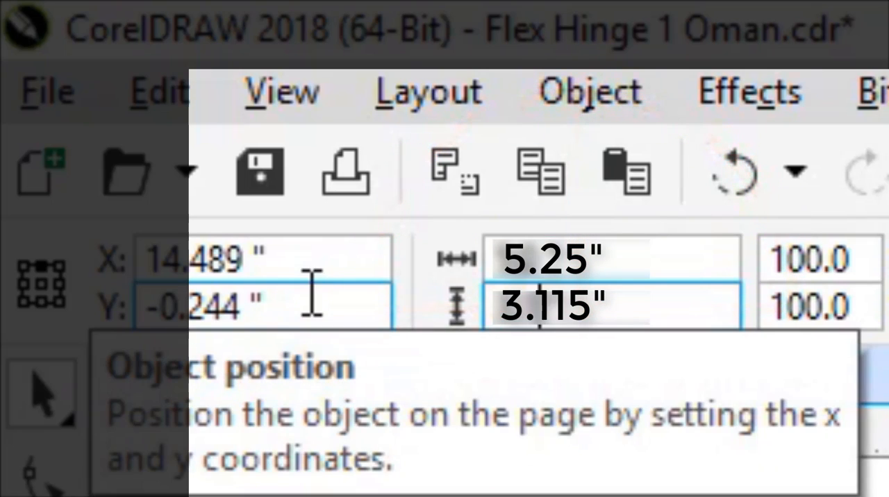
left_click(575, 306)
key("Return")
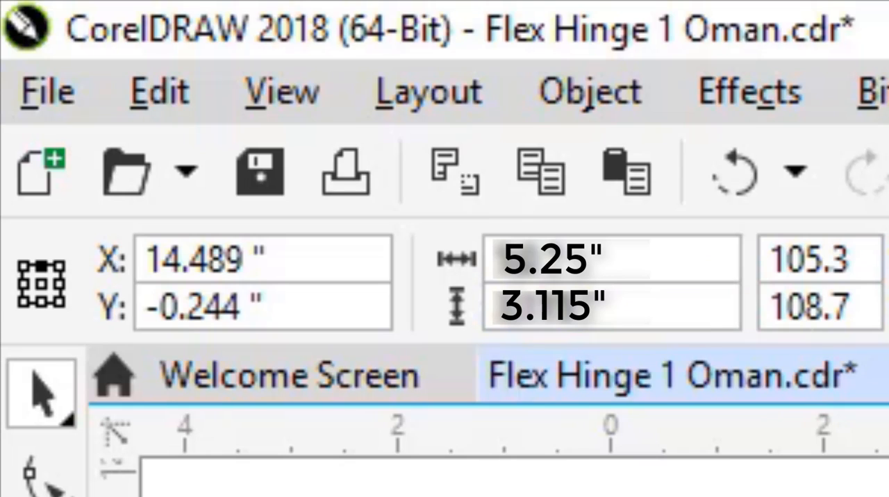
key("Escape")
- Copy the enlarged third oval and place the duplicate beside it as the fourth oval in the row
left_click(395, 224)
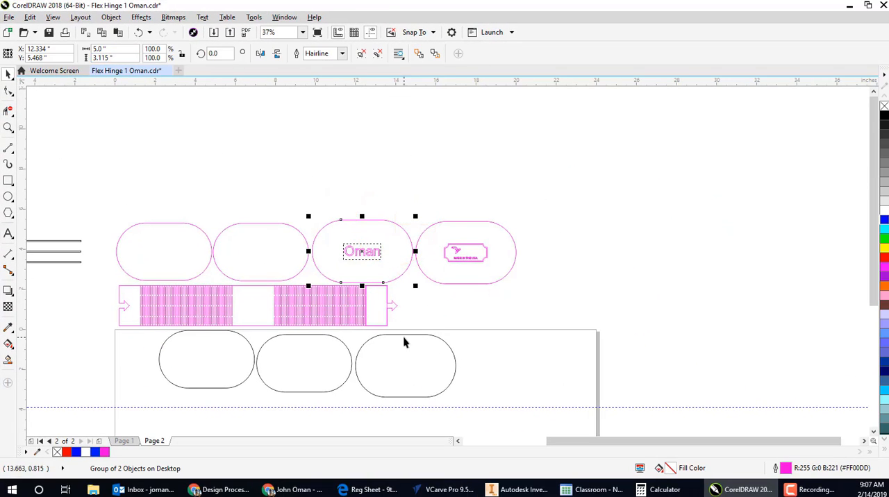
left_click(454, 357)
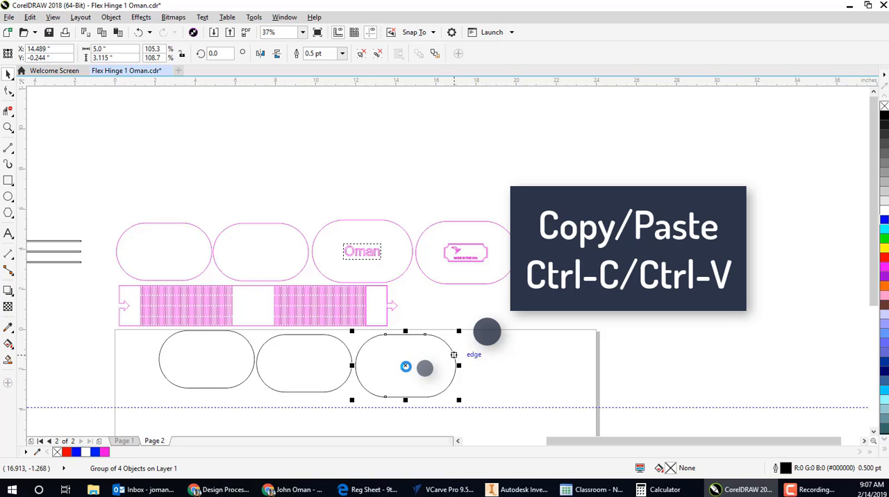
left_click_drag(406, 367, 517, 367)
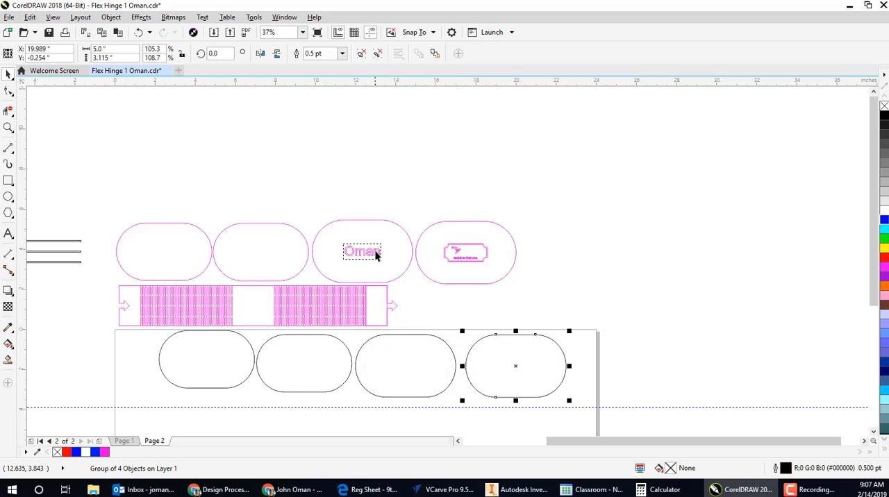
- Add a paragraph text frame about 2.75 by 0.97 inches inside the third oval, containing the surname in 48 pt Arial
left_click(8, 235)
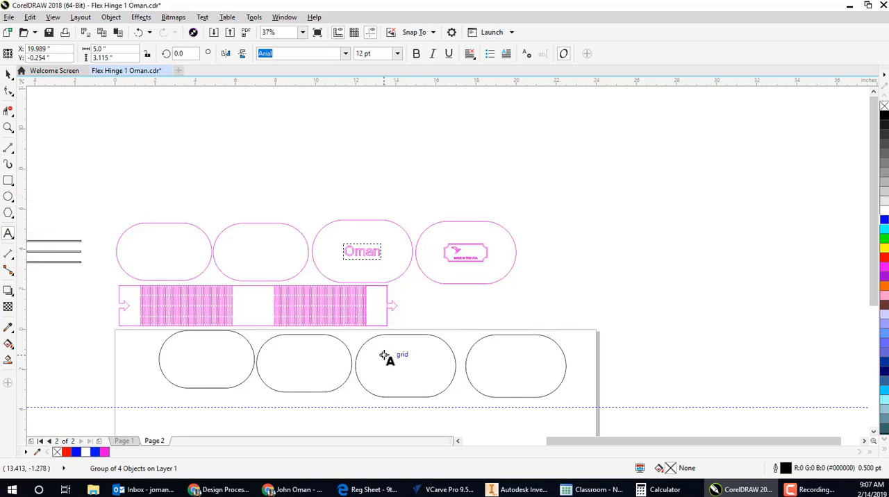
left_click_drag(384, 355, 442, 377)
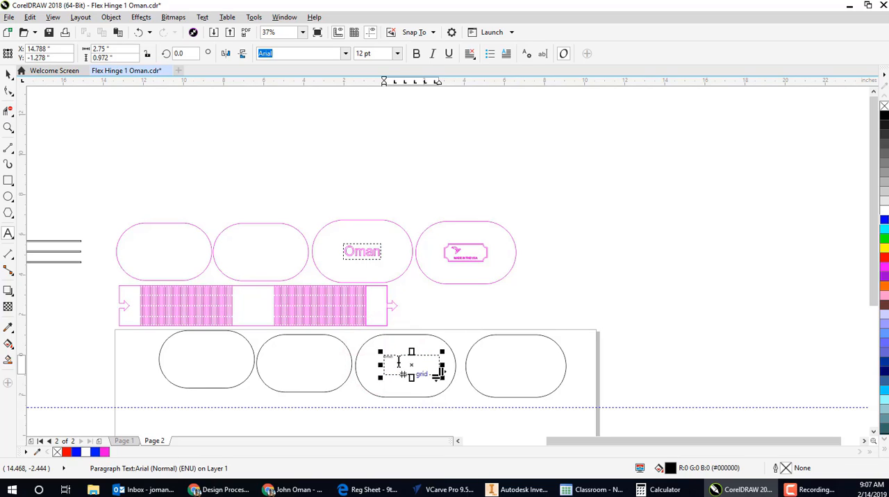
left_click_drag(396, 358, 362, 352)
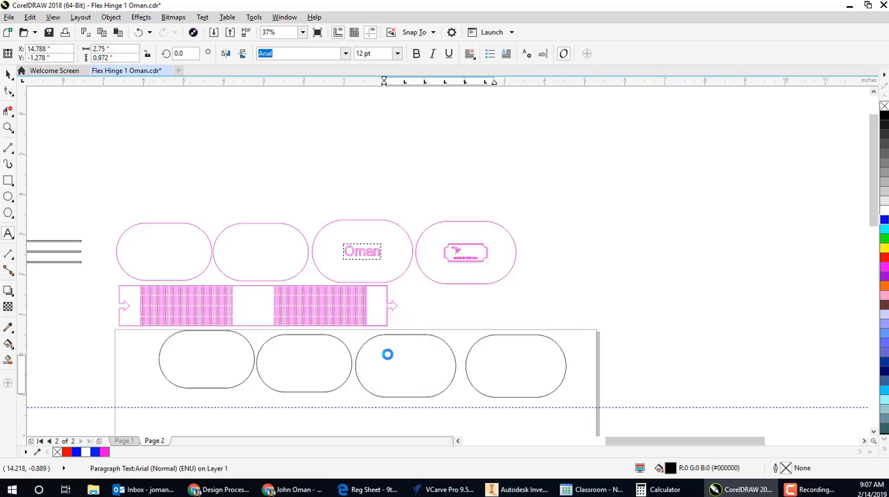
scroll(387, 355, "up", 4)
scroll(373, 311, "down", 2)
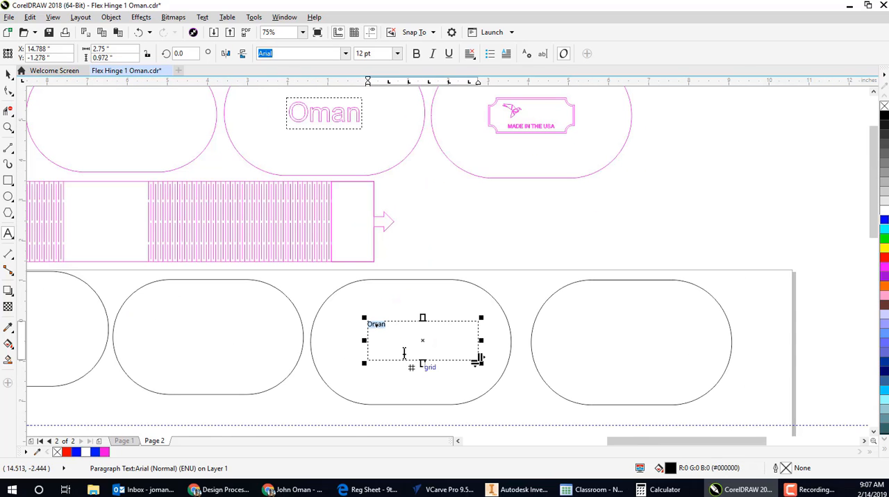
scroll(404, 354, "up", 2)
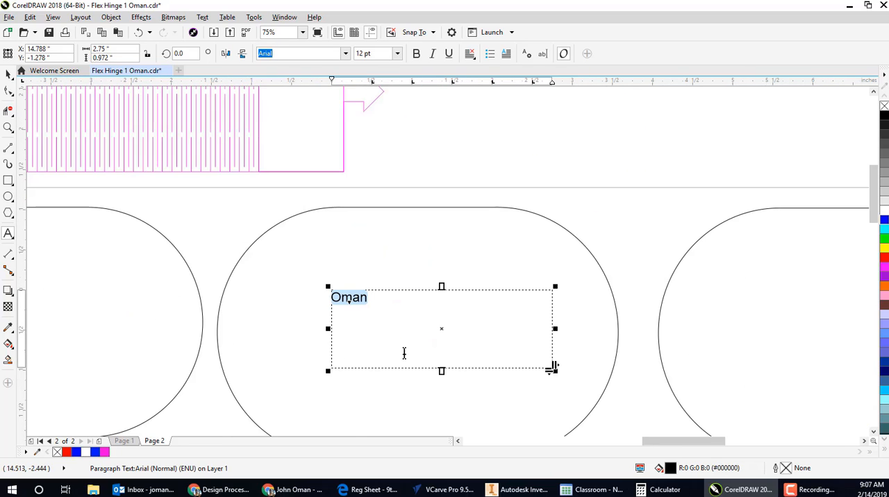
left_click(397, 53)
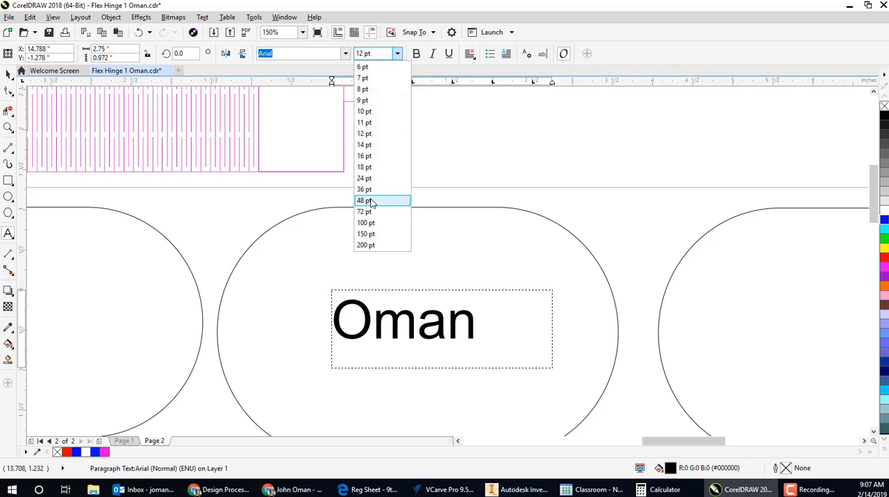
left_click(371, 201)
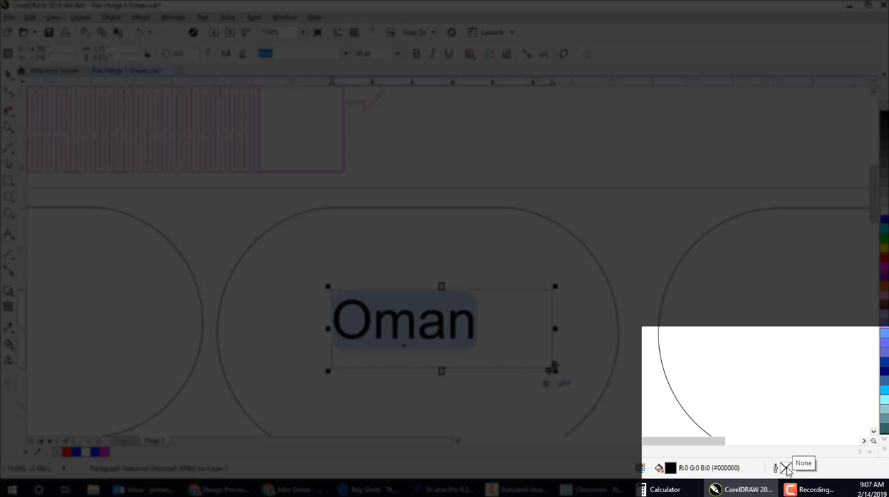
- Give the surname text a hairline outline in pure blue, RGB 0, 0, 255
double_click(785, 471)
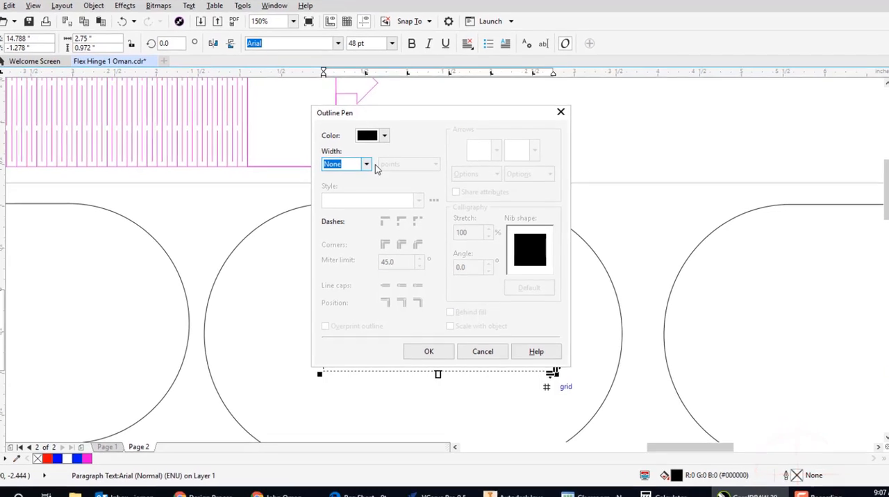
left_click(367, 163)
left_click(360, 183)
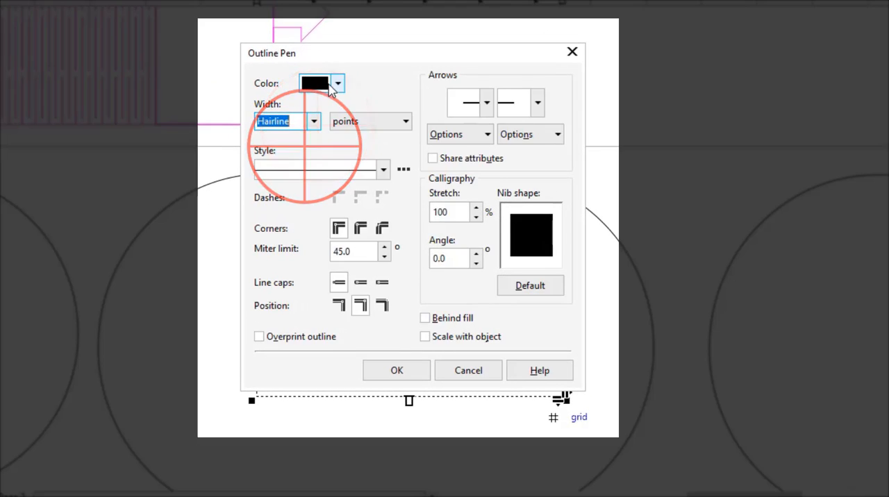
left_click(338, 84)
left_click(409, 189)
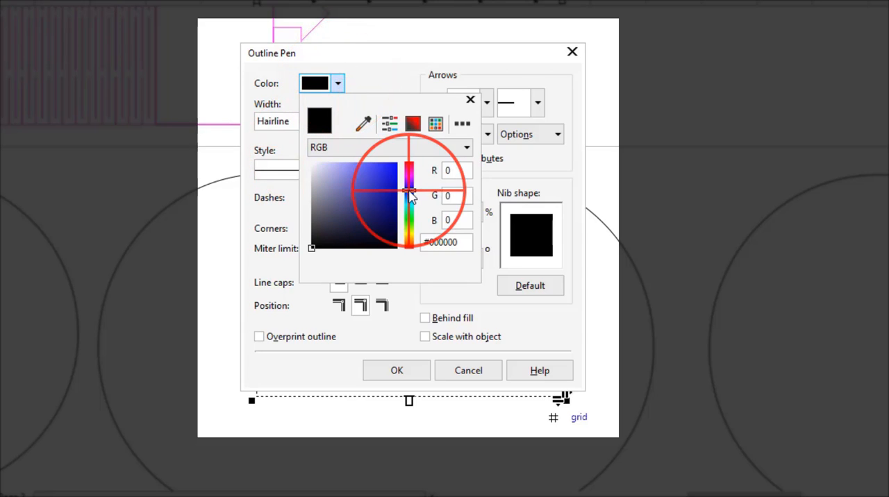
left_click(379, 186)
left_click_drag(386, 170, 402, 158)
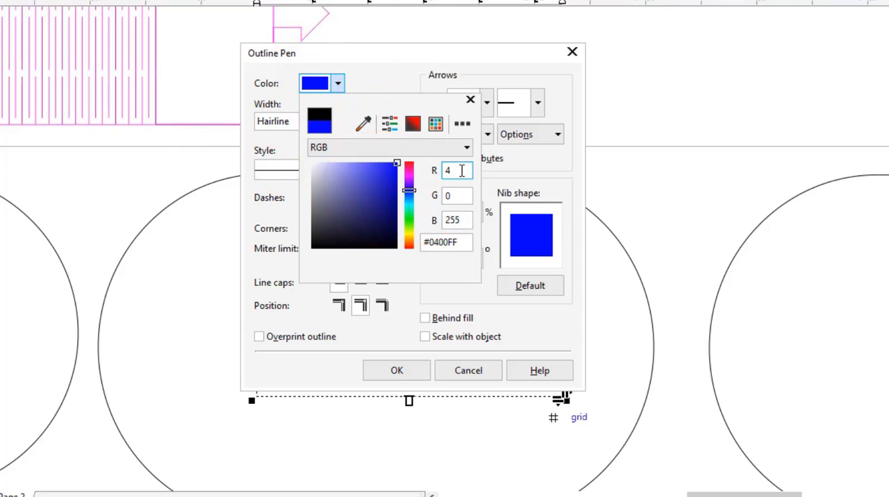
left_click_drag(460, 169, 424, 171)
type("0")
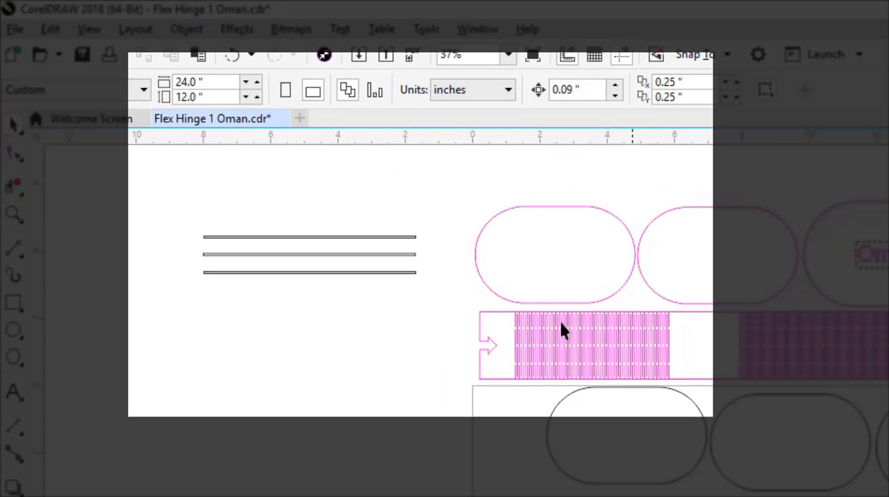
- Check the overall size of the first pink hinge slot pattern and delete the horizontal guideline below the black ovals
left_click_drag(505, 306, 678, 384)
left_click(163, 97)
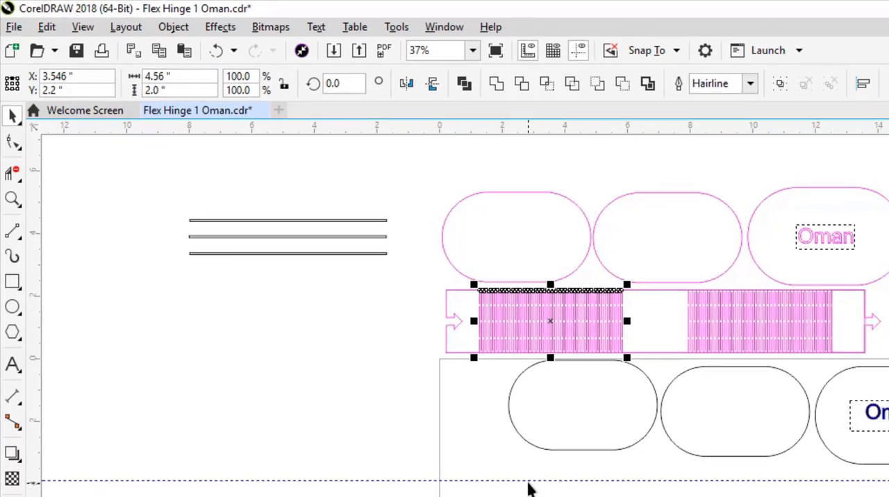
left_click(399, 364)
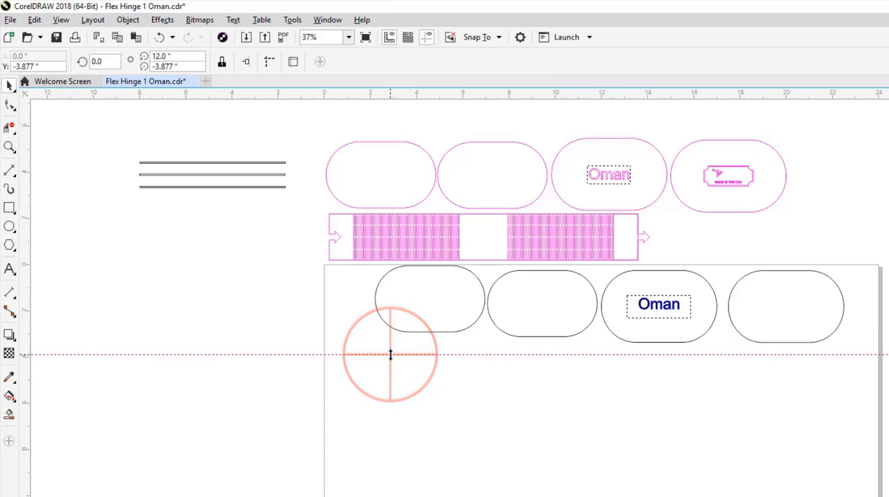
key("Delete")
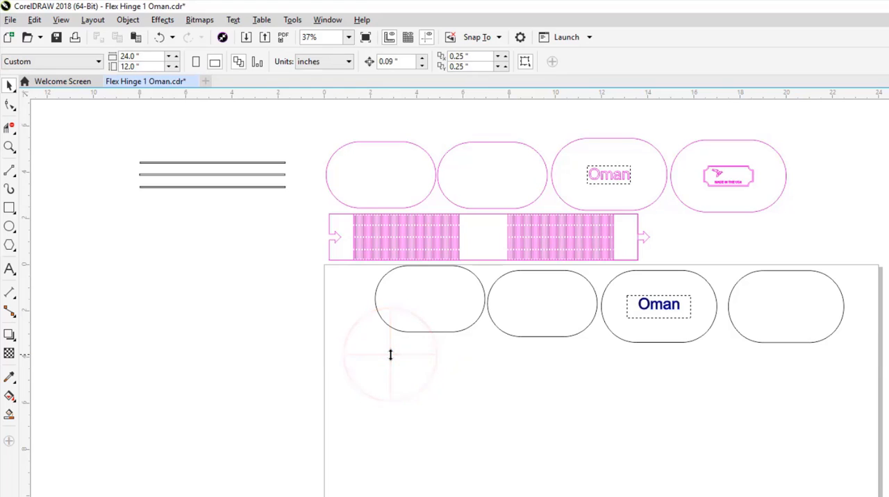
- Draw a rectangle below the row of black ovals and size it 4.56 inches wide by 2.0 inches high
left_click(9, 209)
left_click_drag(386, 366, 510, 399)
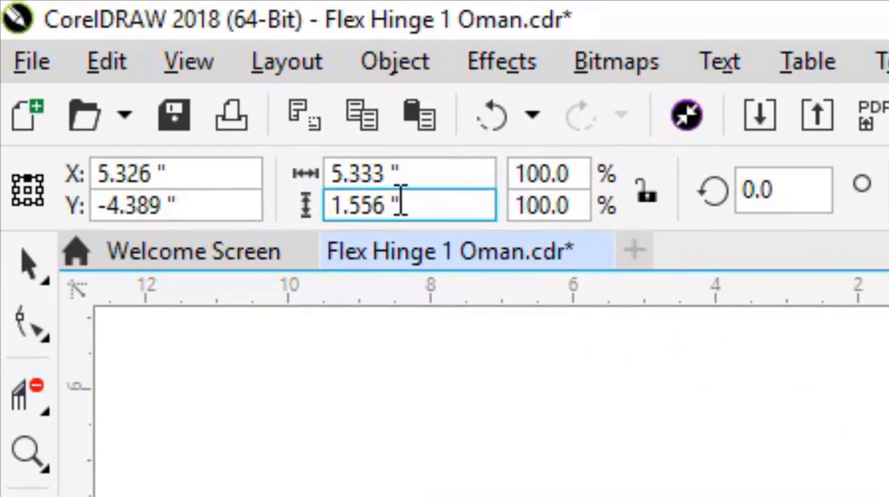
double_click(378, 204)
type("2.0")
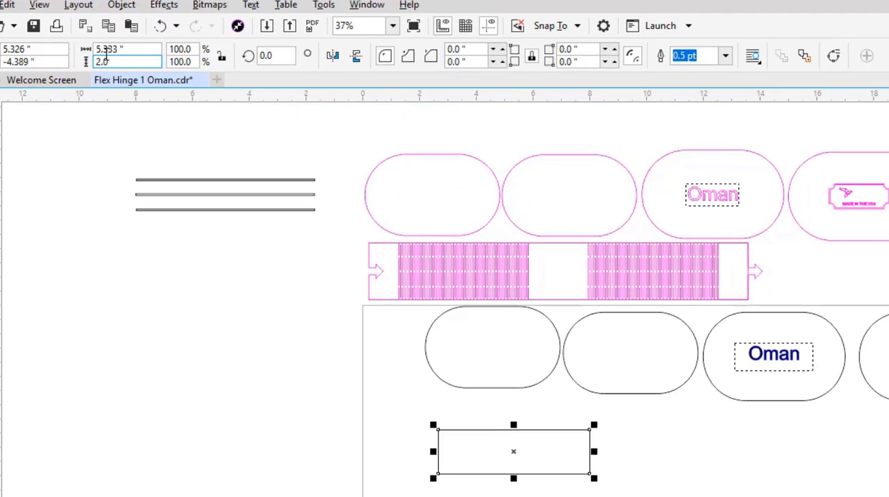
double_click(115, 50)
type("4.")
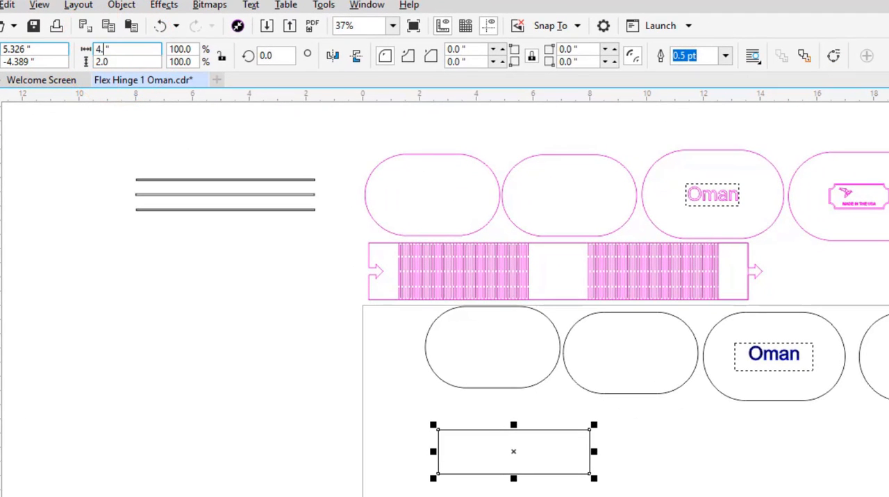
type("56")
key("Return")
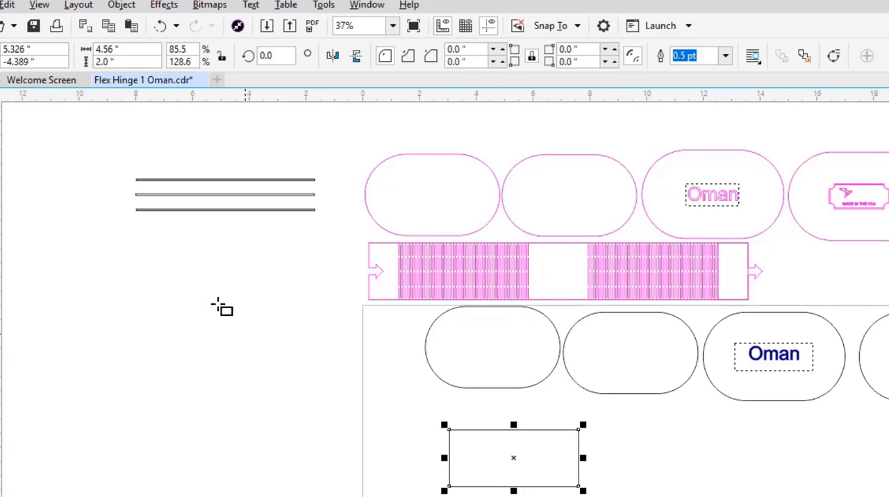
- Draw a straight line down the full left edge of the new rectangle and give it a hairline outline in red, RGB 255, 0, 0
left_click(0, 189)
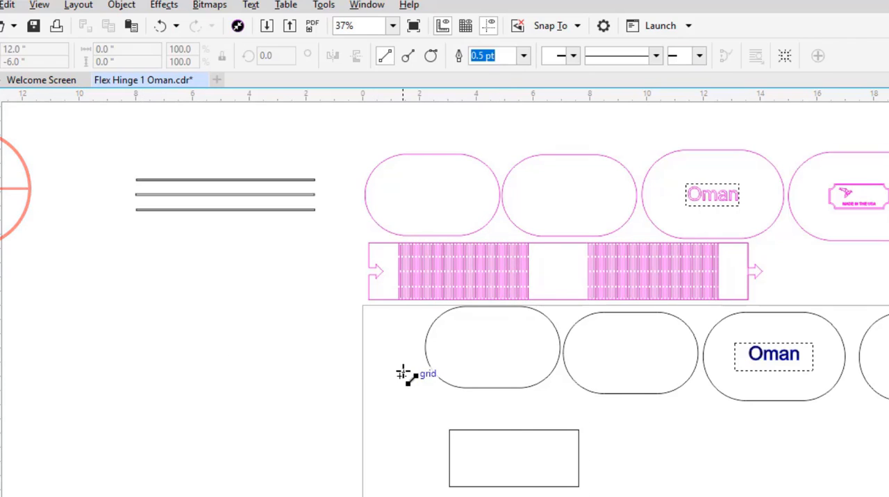
left_click_drag(450, 431, 449, 486)
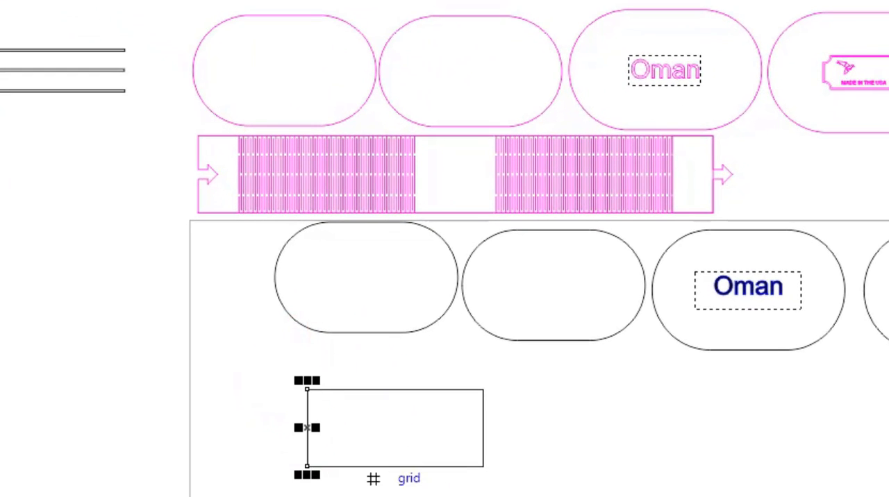
key("F12")
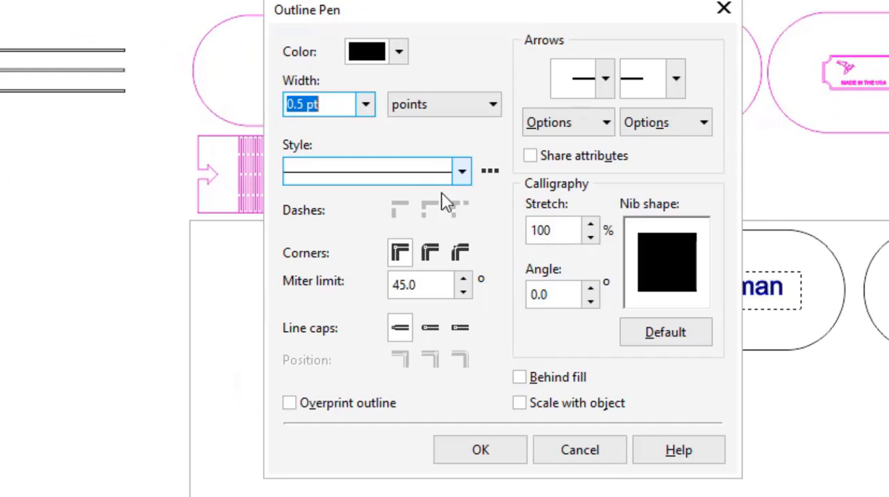
left_click(366, 104)
left_click(327, 143)
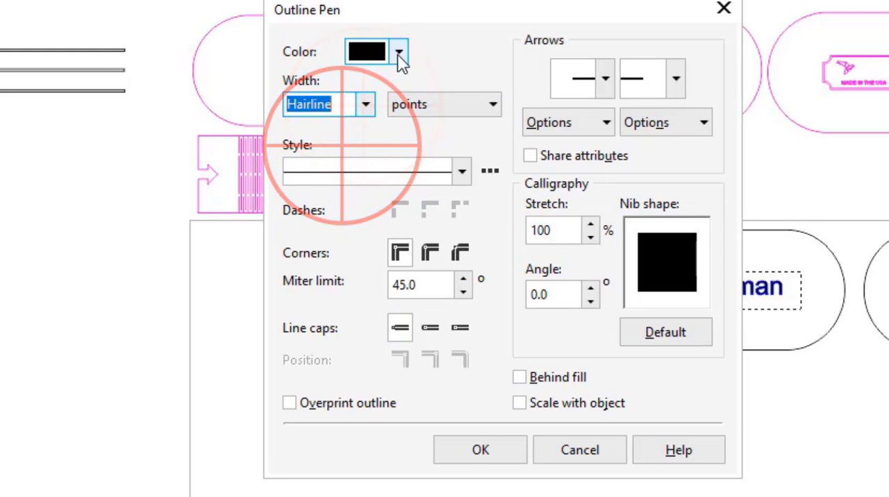
left_click(399, 52)
left_click_drag(467, 171, 512, 141)
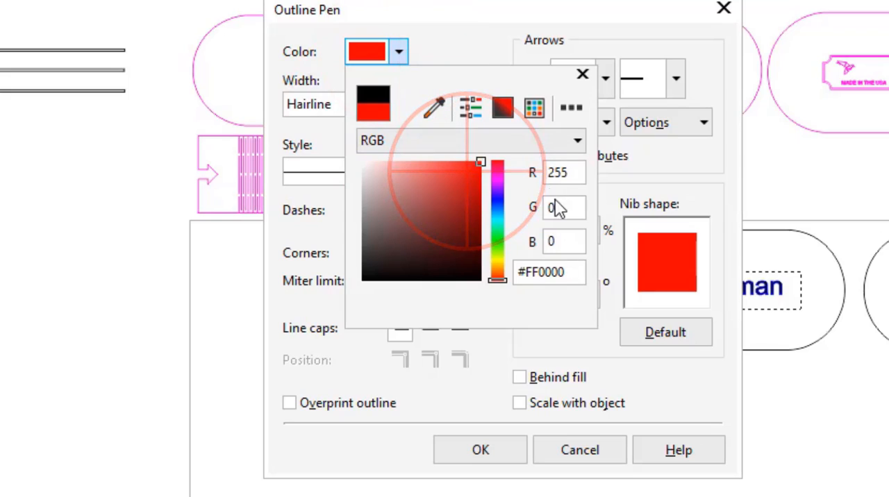
left_click(494, 458)
left_click(481, 453)
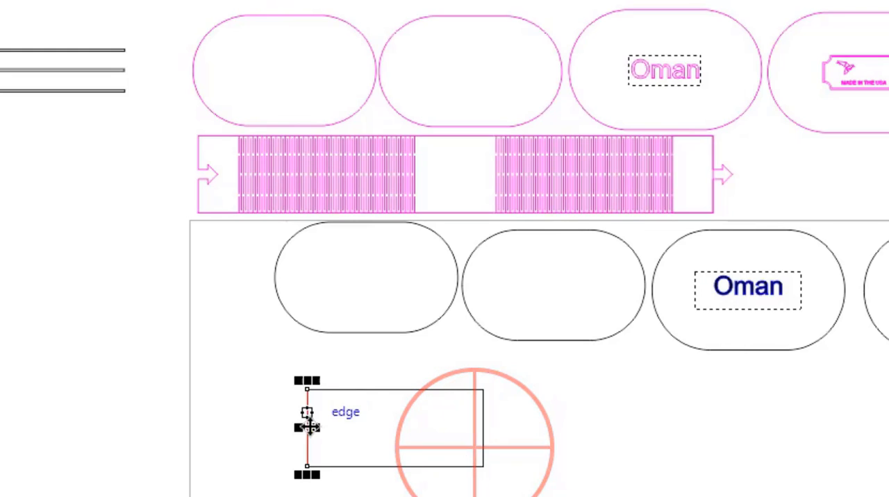
- Copy the red line in place and nudge the duplicate 0.09 inches to the right
scroll(307, 424, "up", 4)
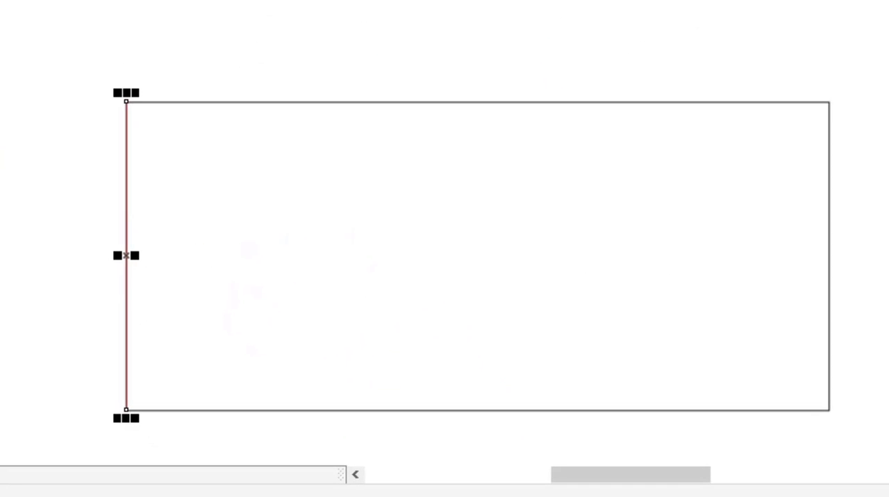
left_click(126, 229)
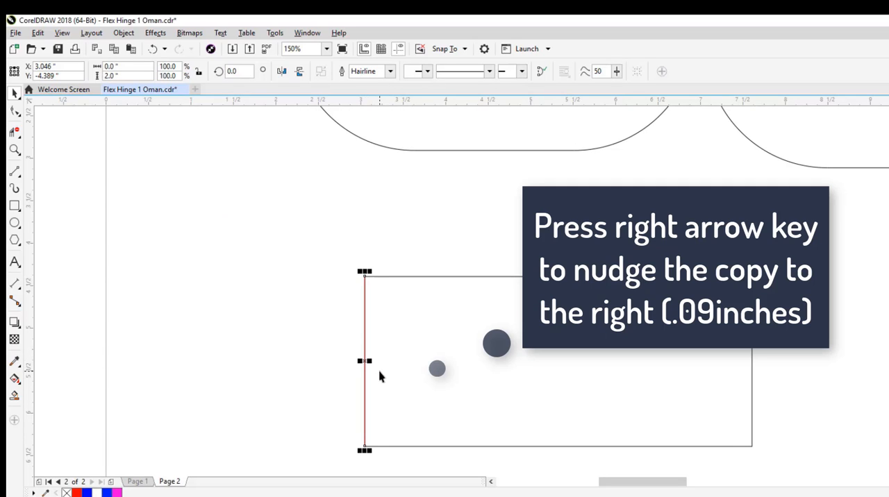
key("Right")
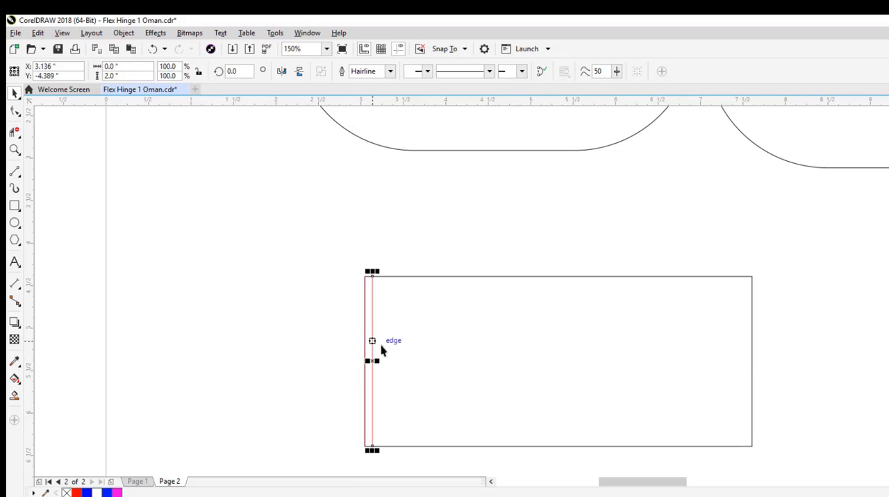
- Add further copies of the newest red line inside the rectangle, each nudged another 0.09 inches to the right
left_click(376, 342)
left_click(375, 340)
left_click(376, 252)
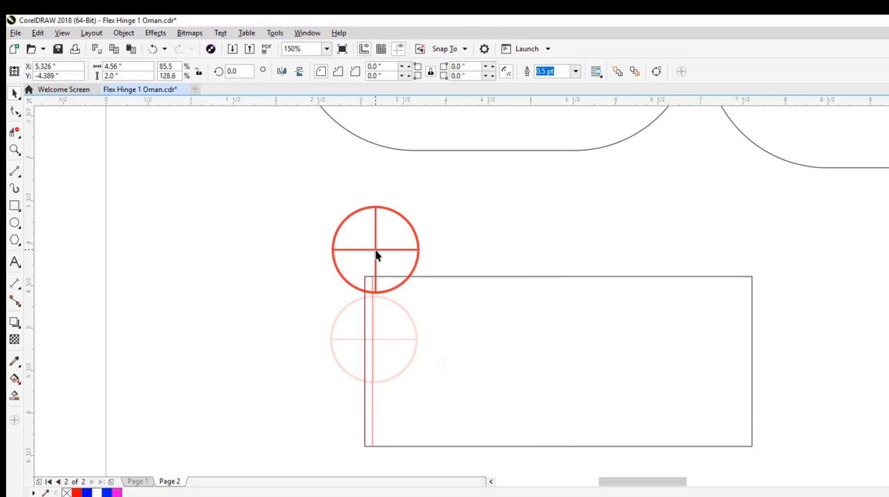
left_click(372, 301)
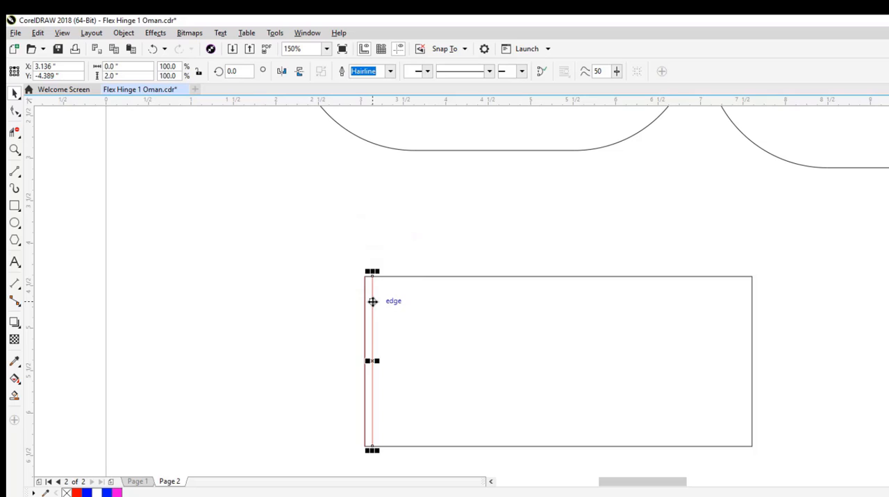
key("ctrl+d")
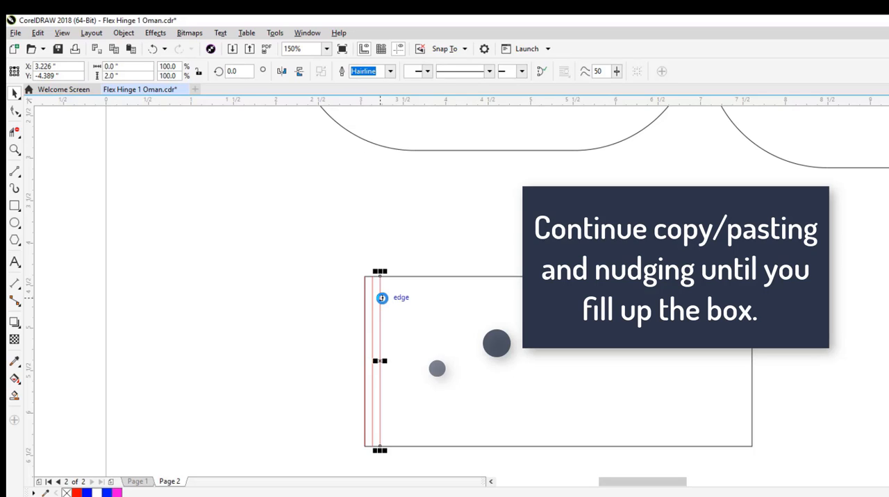
key("ctrl+d")
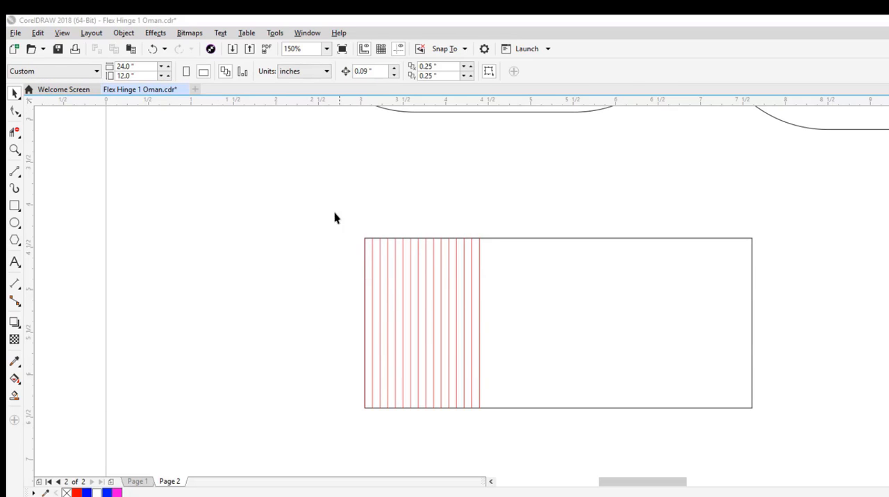
- Duplicate a 1.35-inch-wide block of the red lines and nudge it right so it extends the row at the same 0.09-inch spacing
left_click_drag(314, 199, 521, 443)
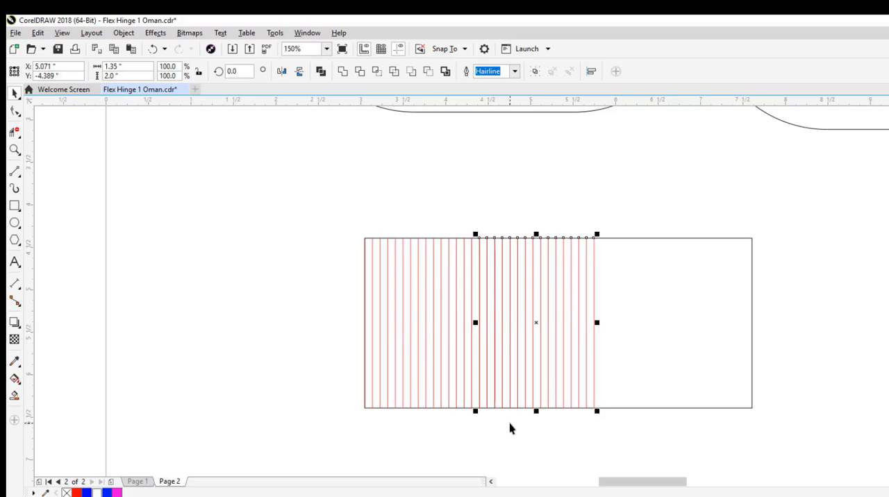
key("Right")
key("Left")
key("Left")
key("Left")
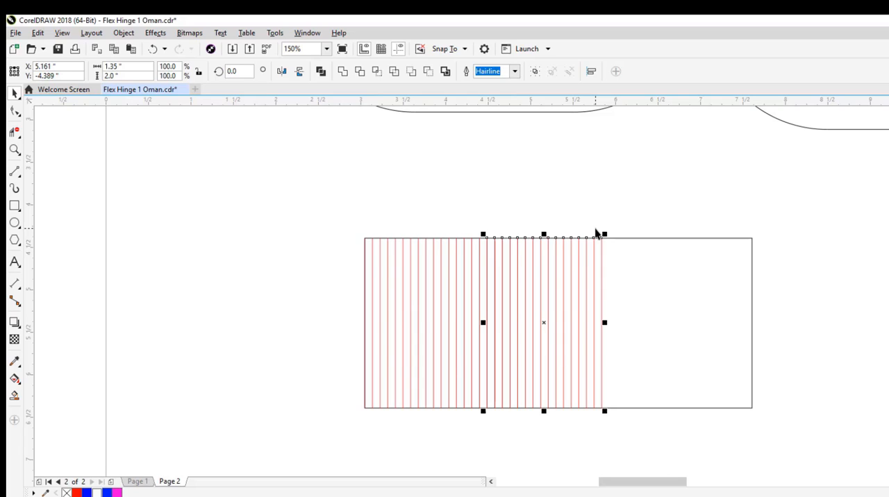
- Duplicate the same block of red lines again and nudge it right until it continues evenly from the end of the previous block
key("KP_Add")
key("Right")
key("Right")
key("Right")
key("Right")
key("Right")
key("Right")
key("Right")
key("Right")
key("Right")
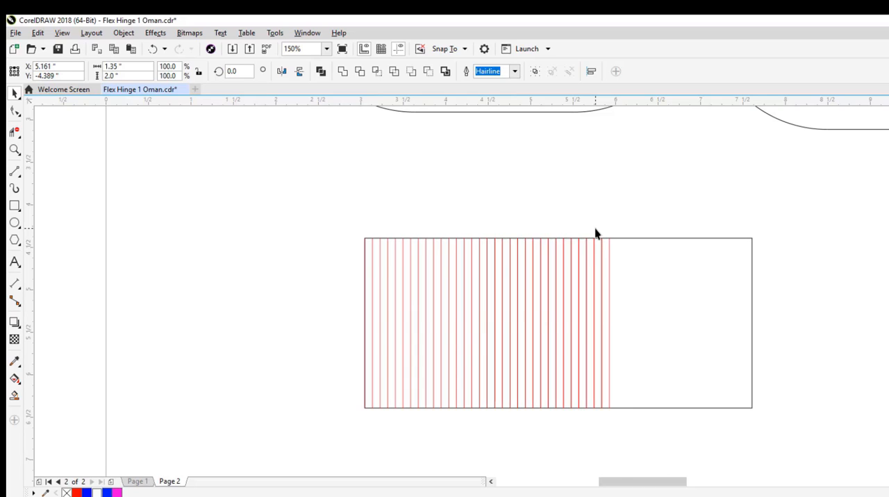
key("Right")
key("Right")
key("Right")
key("Right")
key("Right")
key("Right")
key("Right")
key("Right")
key("Right")
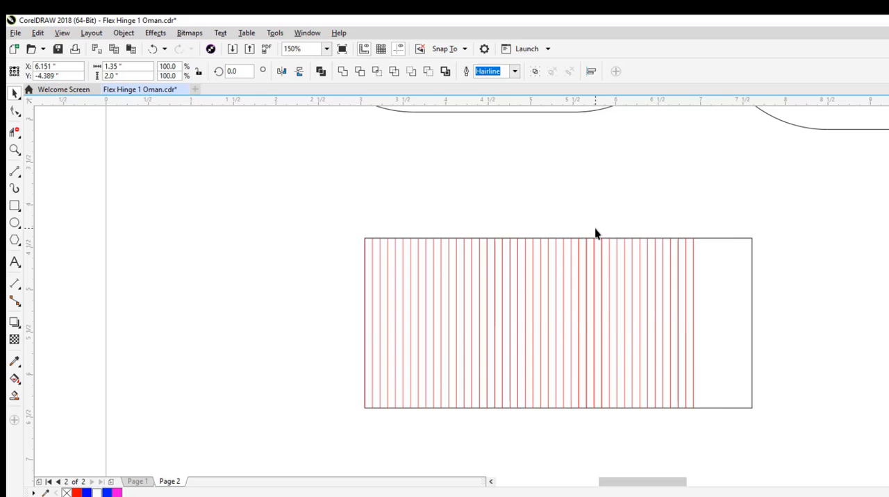
key("Left")
key("Left")
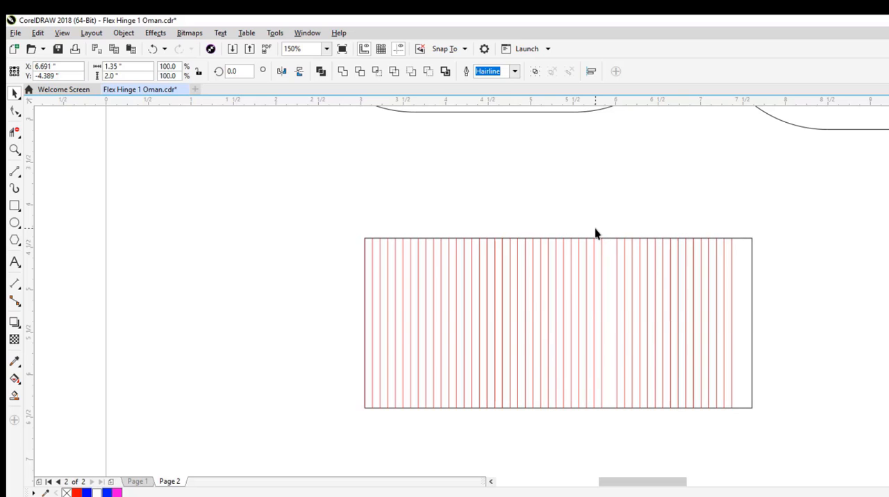
left_click(699, 180)
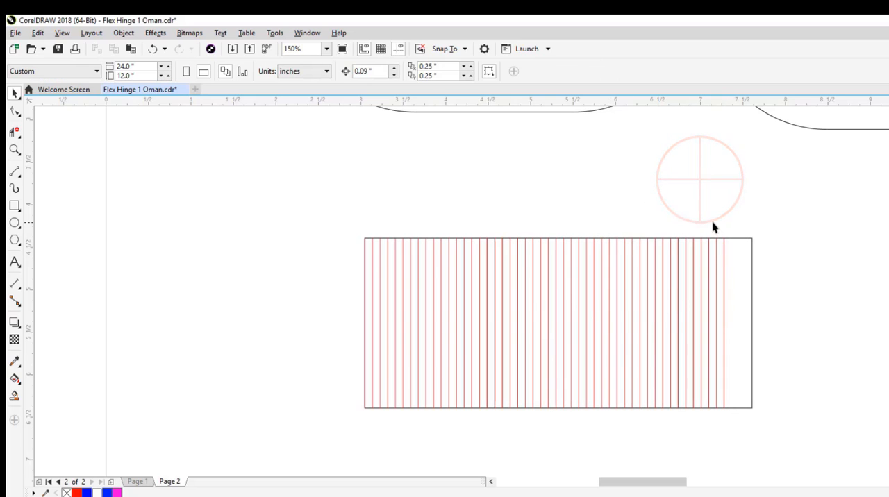
- Copy the last three red lines and nudge the duplicates 0.27 inches right to fill the remaining gap in the rectangle
left_click_drag(706, 220, 740, 452)
key("ctrl+c")
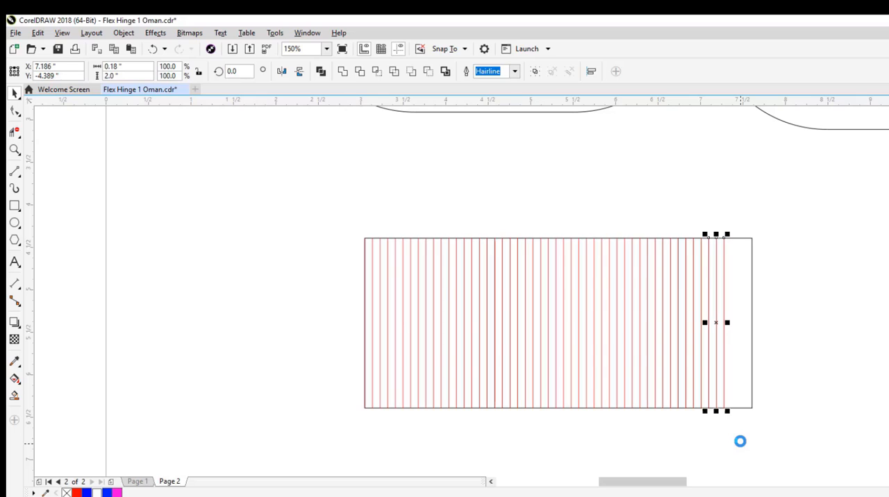
key("ctrl+v")
key("Right")
key("Right")
key("Right")
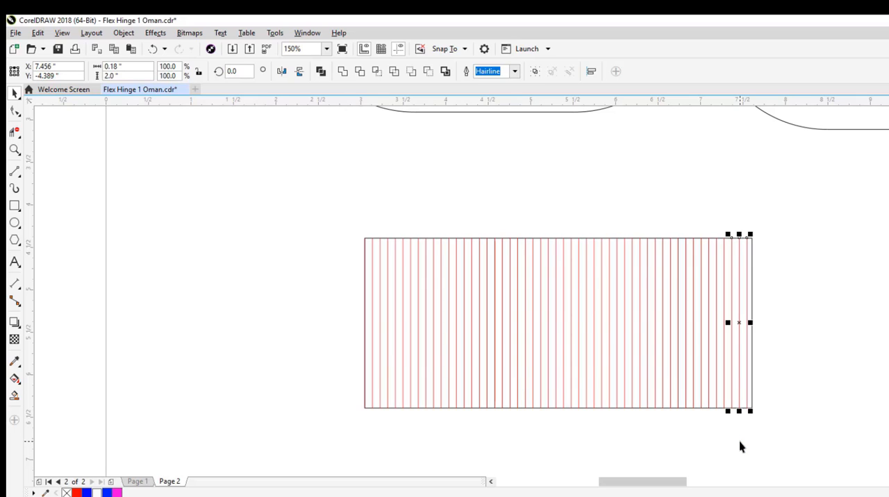
left_click(790, 356)
- Set the height of the lowest of the three long, thin trimming rectangles beside the pink examples to 0.09 inches
scroll(782, 270, "down", 2)
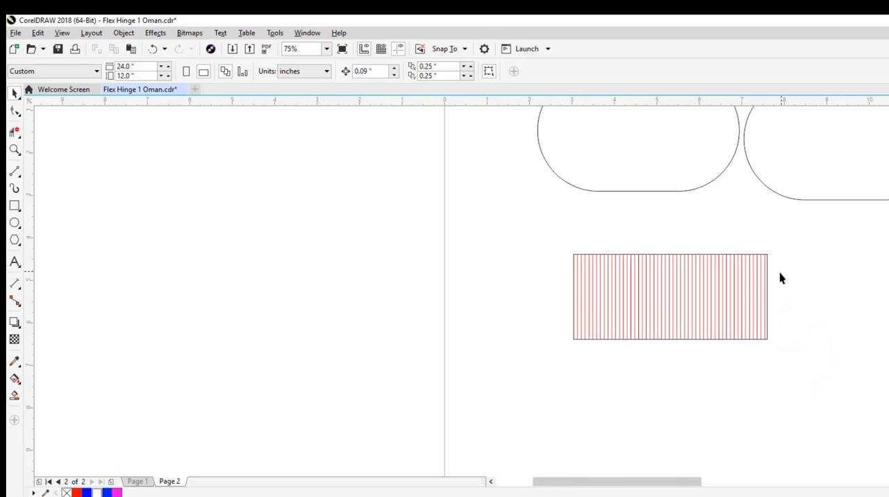
scroll(781, 275, "down", 2)
left_click_drag(766, 287, 637, 352)
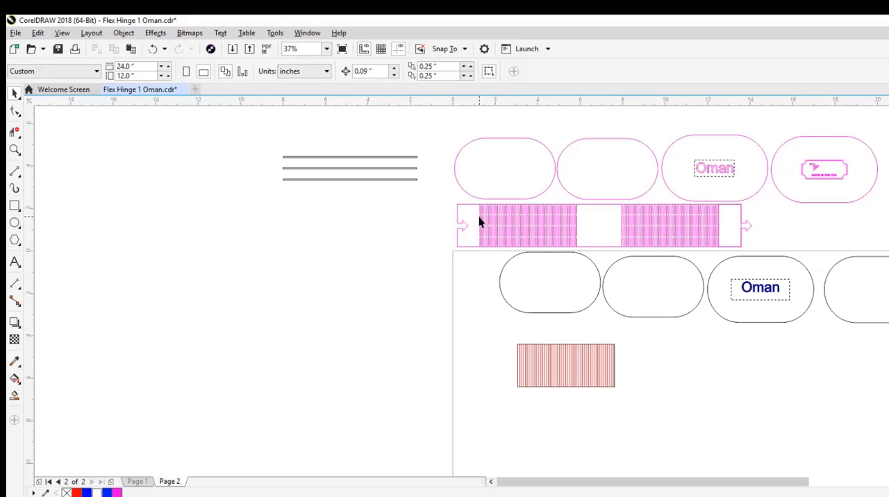
scroll(479, 216, "up", 6)
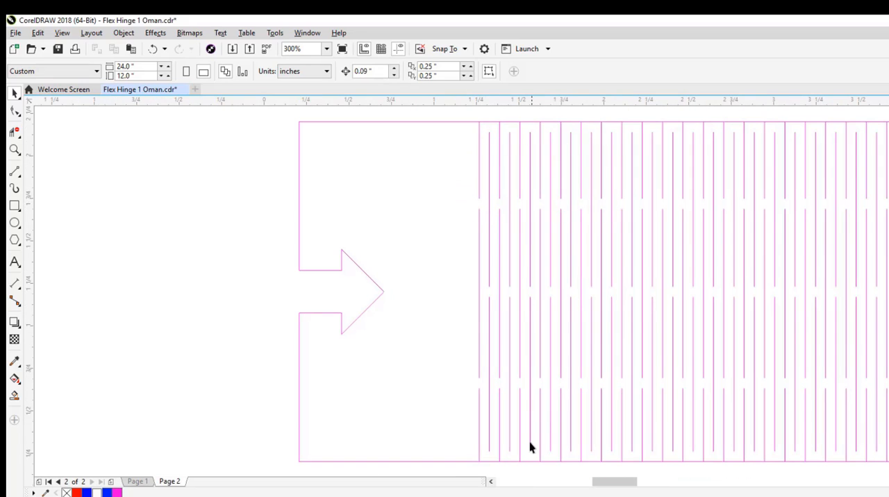
scroll(506, 253, "down", 4)
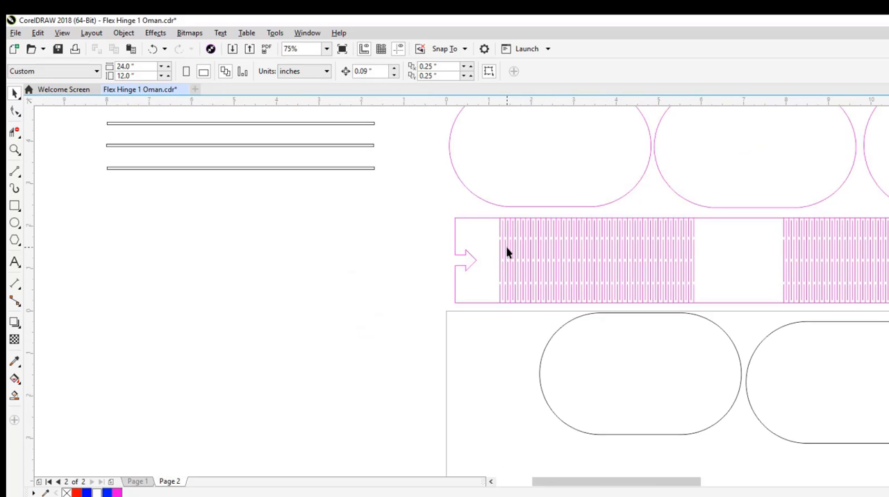
scroll(580, 379, "down", 2)
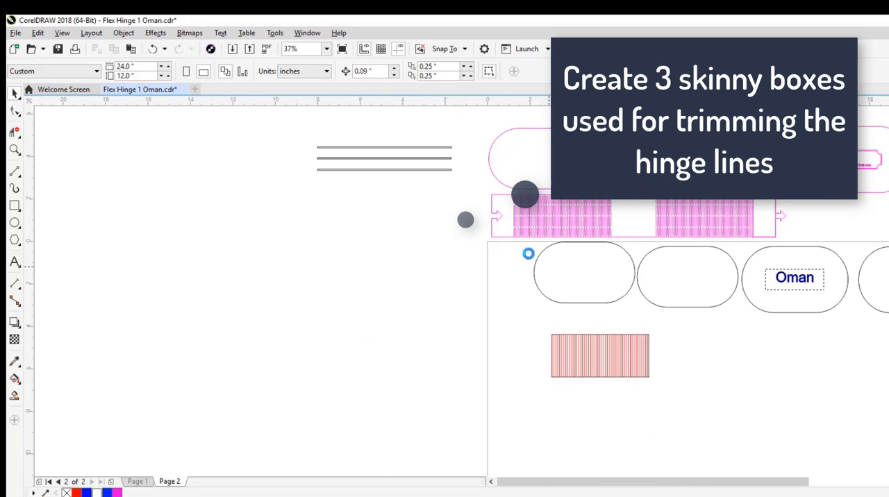
left_click(376, 169)
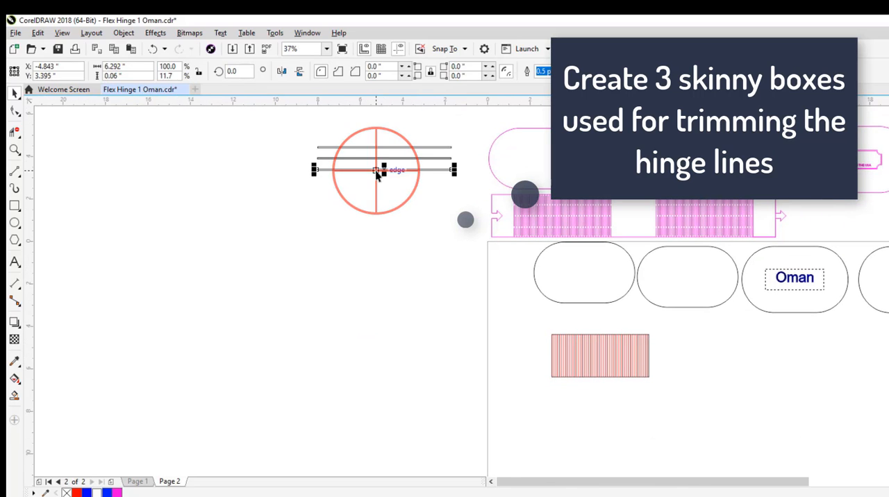
left_click(113, 77)
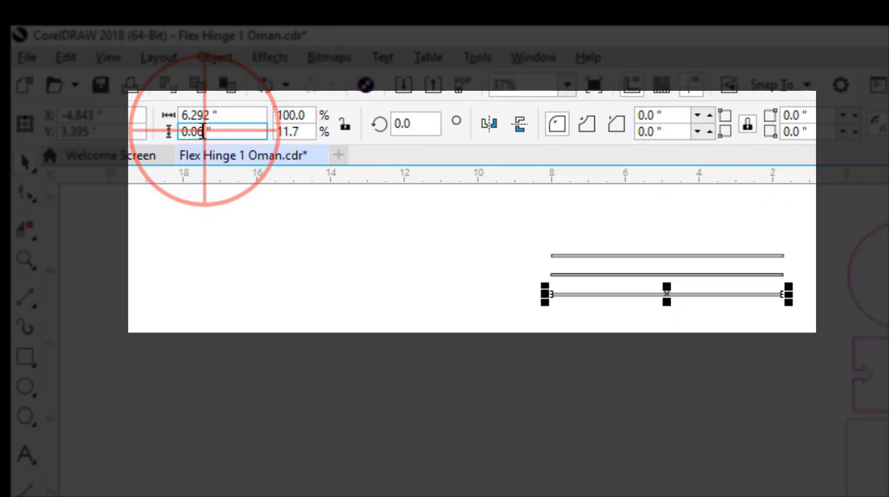
left_click_drag(204, 131, 197, 132)
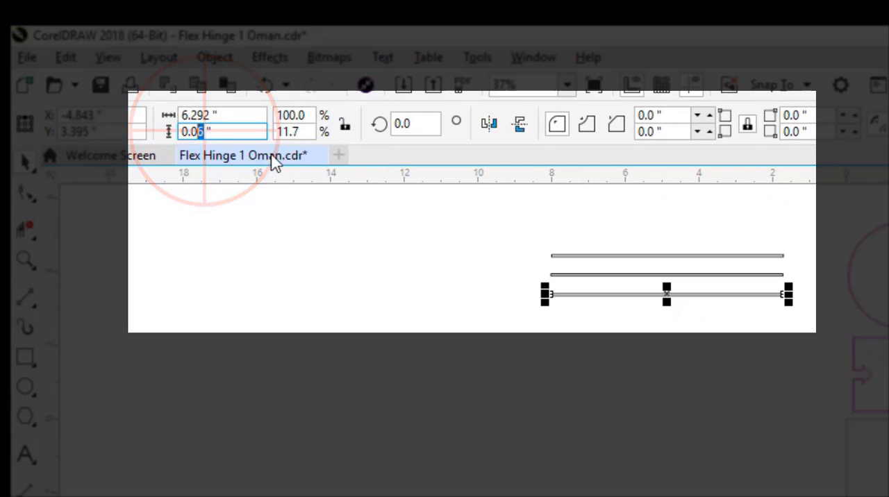
left_click(200, 132)
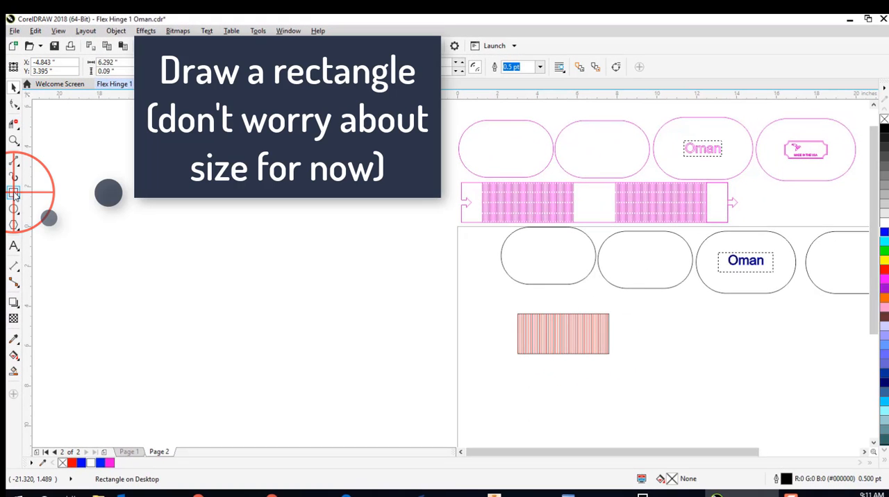
- Draw a long, thin rectangle below the red-line block and size it to 6 by 0.09 inches
left_click(14, 194)
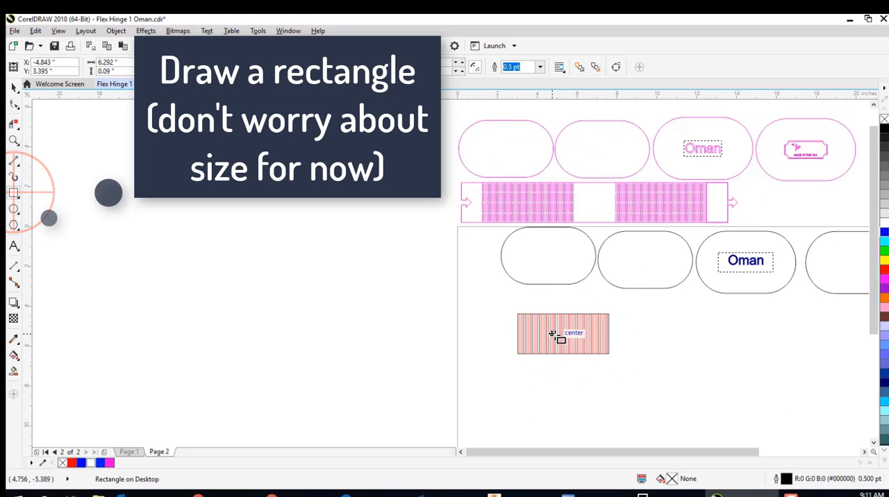
left_click_drag(490, 384, 646, 395)
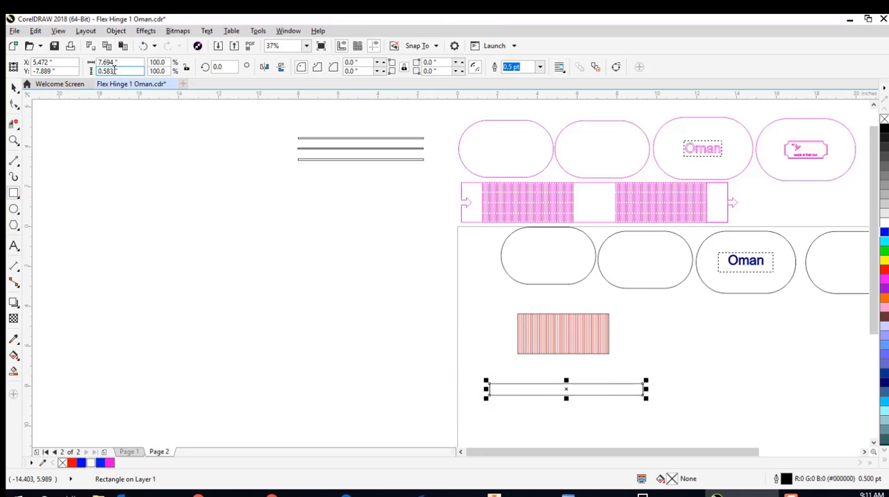
left_click_drag(113, 70, 102, 72)
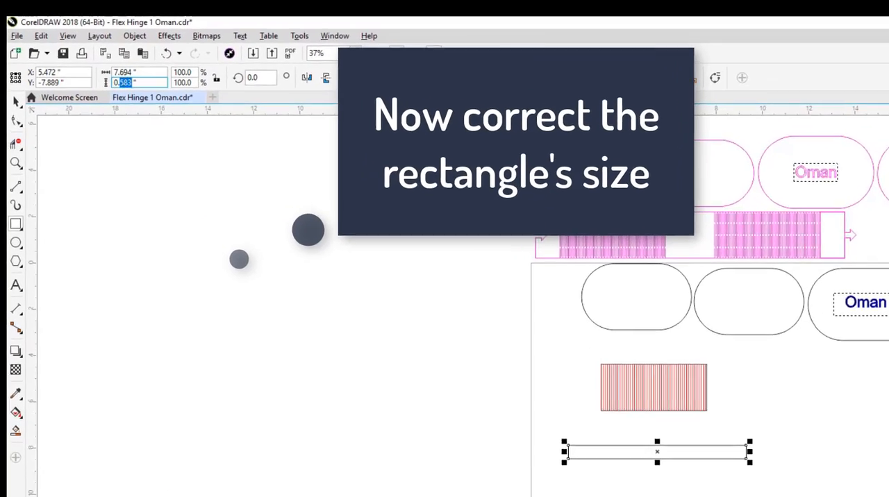
type("09")
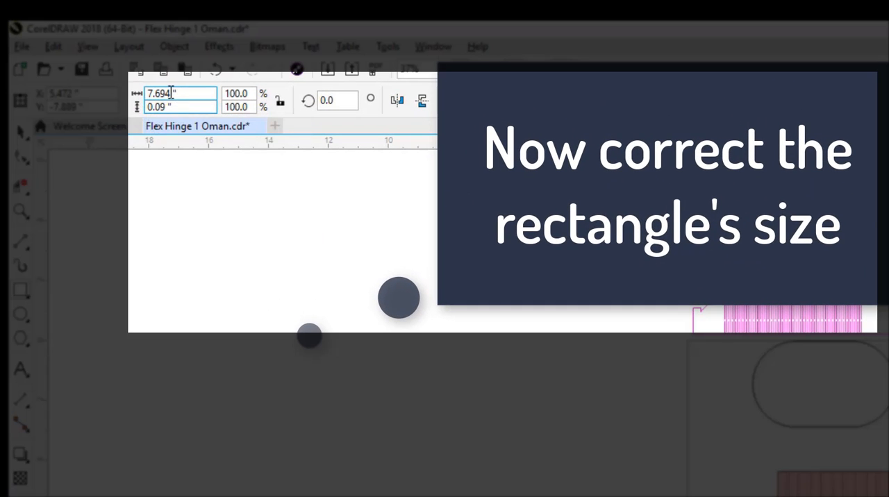
left_click_drag(172, 93, 144, 93)
type("6")
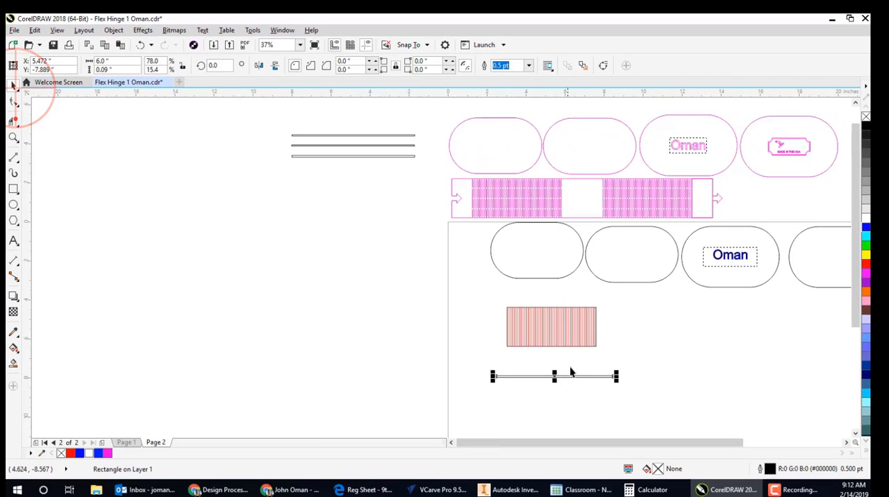
- Move the thin rectangle across the vertical middle of the red-line block, overhanging both sides
scroll(570, 369, "up", 2)
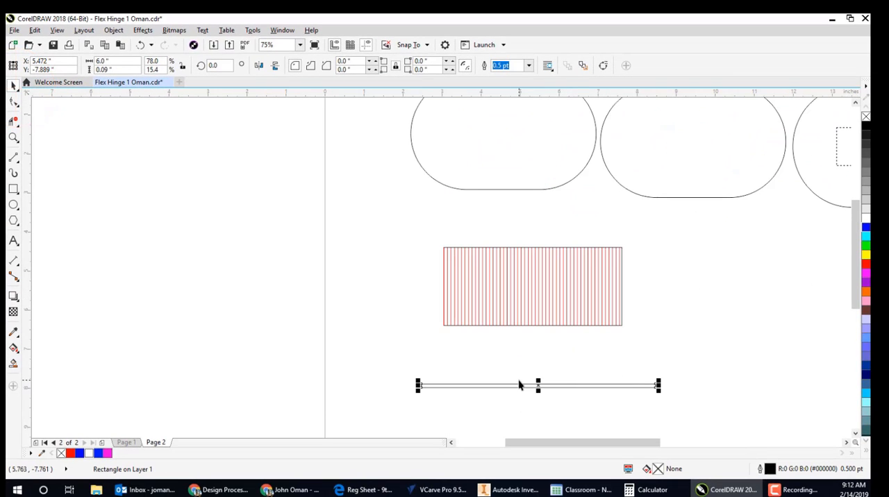
scroll(521, 384, "up", 2)
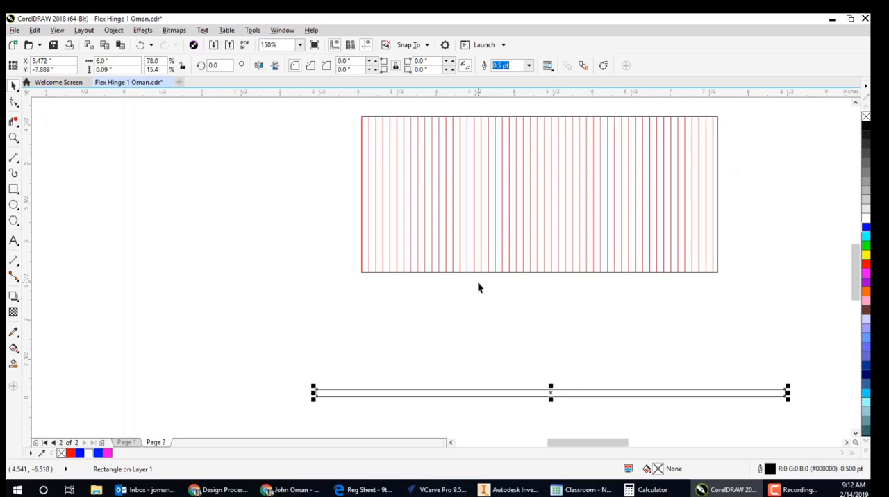
left_click_drag(550, 393, 540, 195)
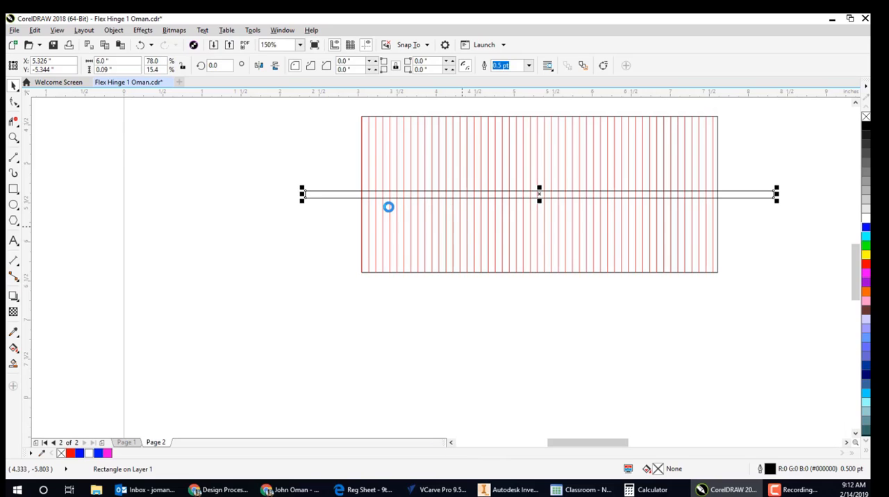
- Duplicate the thin rectangle twice, placing one copy halfway above the middle one and the other halfway below it
key("ctrl+c")
key("ctrl+v")
left_click_drag(540, 195, 545, 157)
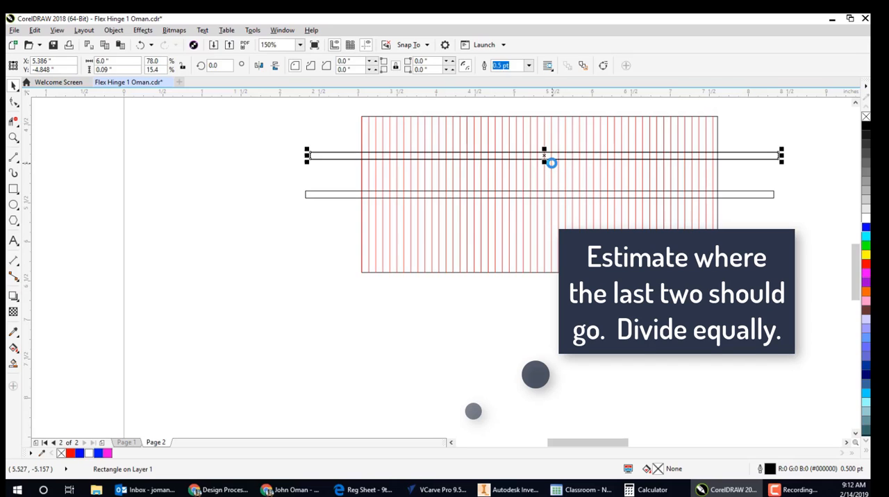
left_click_drag(545, 154, 539, 233)
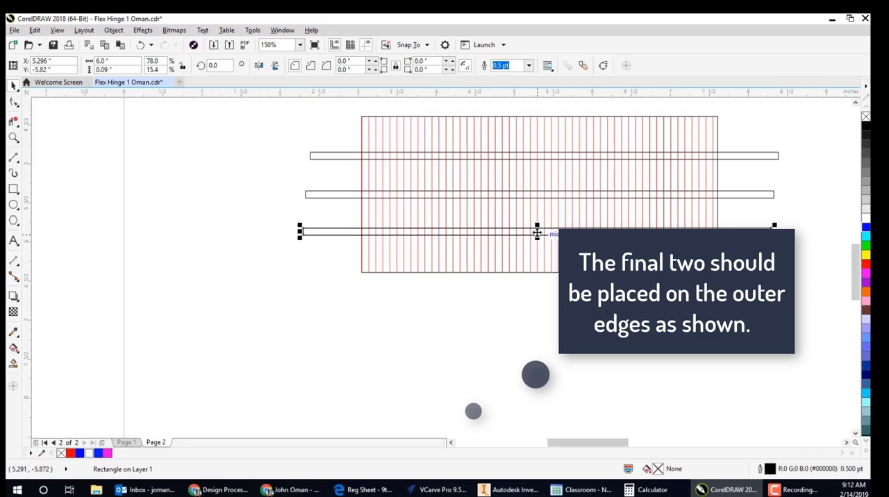
- Place another copy of the thin rectangle just inside the lower edge of the red-line block
mouse_move(537, 233)
left_mouse_down()
mouse_move(537, 290)
mouse_move(529, 232)
left_mouse_up()
scroll(538, 291, "up", 4)
scroll(552, 292, "down", 6)
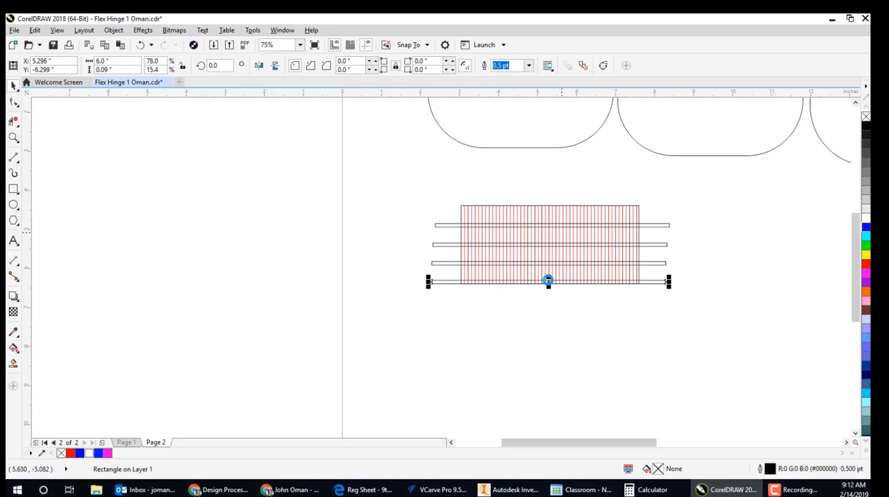
- Place a fifth copy of the thin rectangle with its upper edge flush with the red-line block's upper edge
left_click_drag(548, 280, 550, 195)
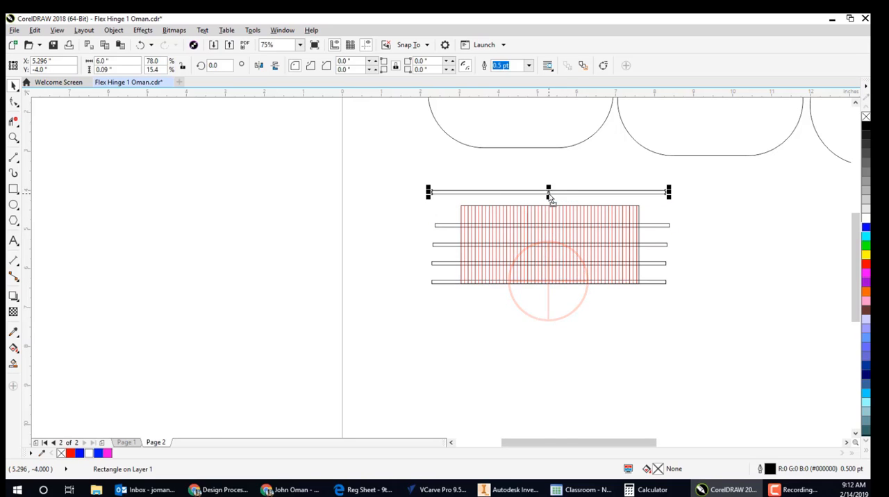
scroll(548, 191, "up", 4)
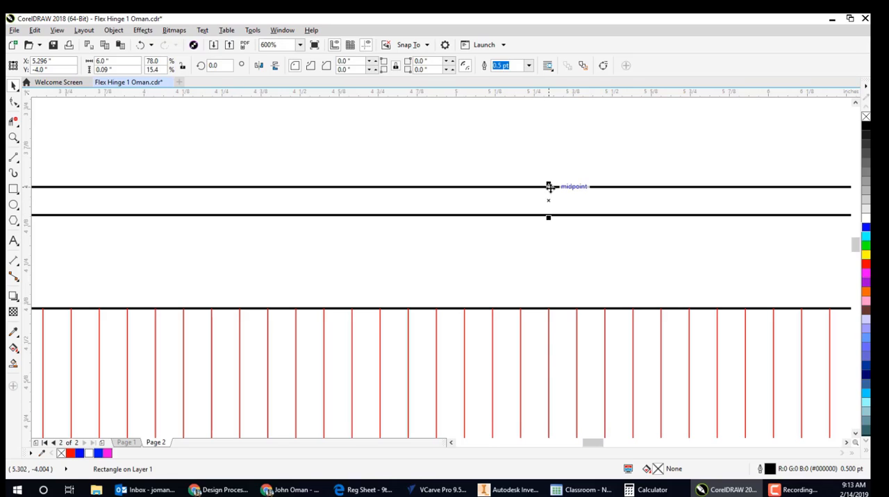
left_click_drag(549, 186, 549, 308)
scroll(549, 195, "down", 4)
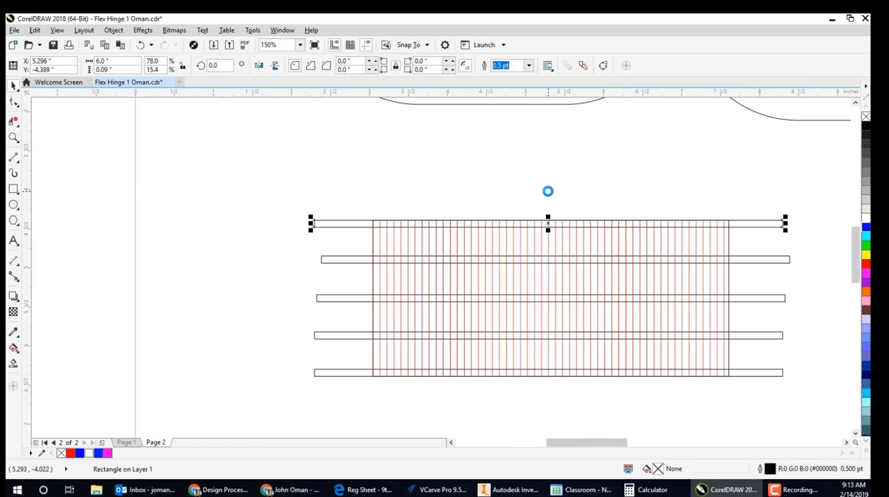
- Trim every other red line inside the uppermost thin rectangle with Virtual Segment Delete, starting from the second line on the left
scroll(546, 198, "down", 2)
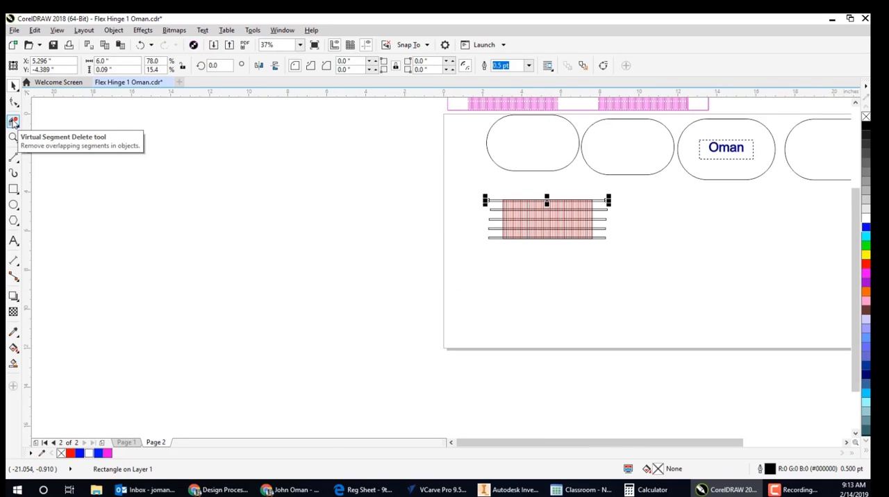
left_click(14, 121)
scroll(582, 202, "up", 3)
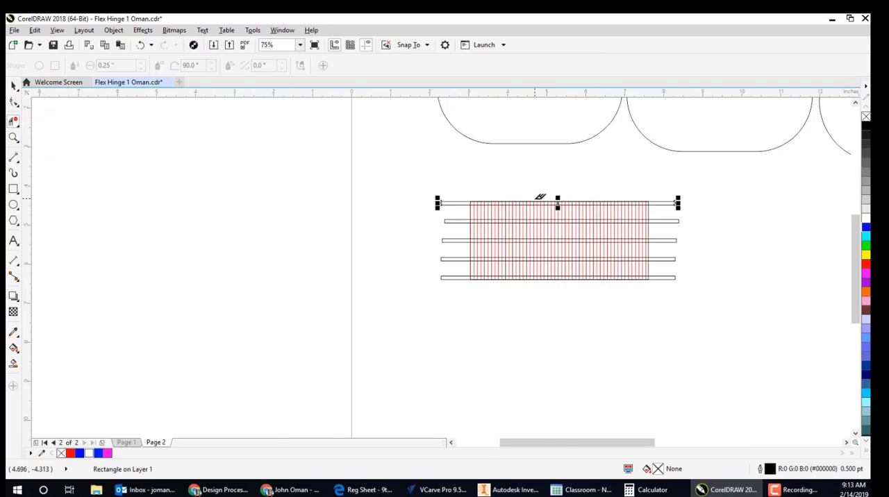
scroll(274, 213, "up", 1)
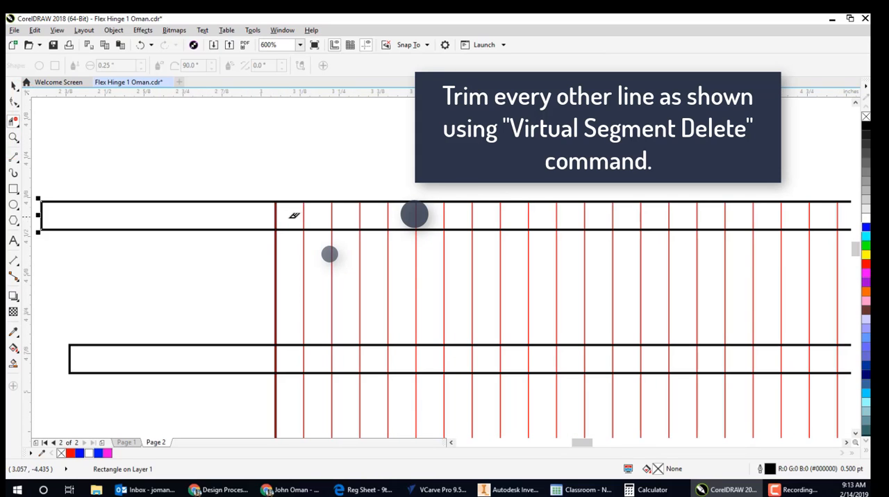
left_click(306, 209)
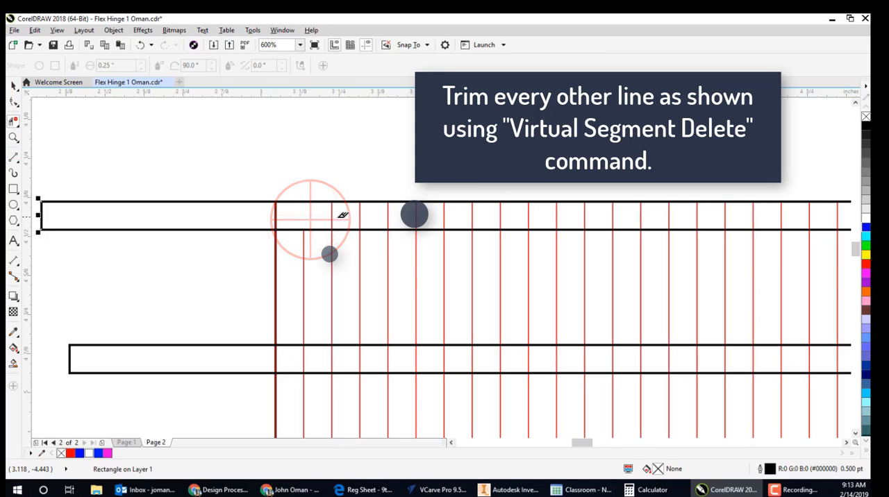
left_click(360, 211)
left_click(416, 211)
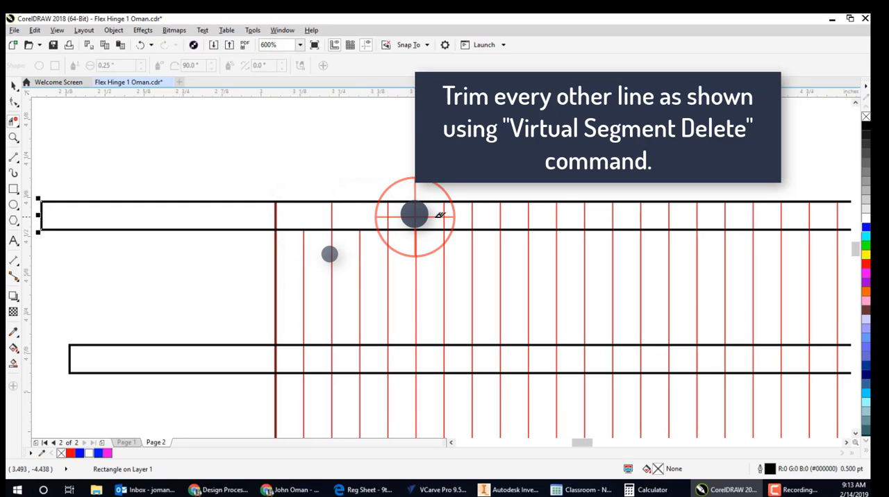
left_click(474, 211)
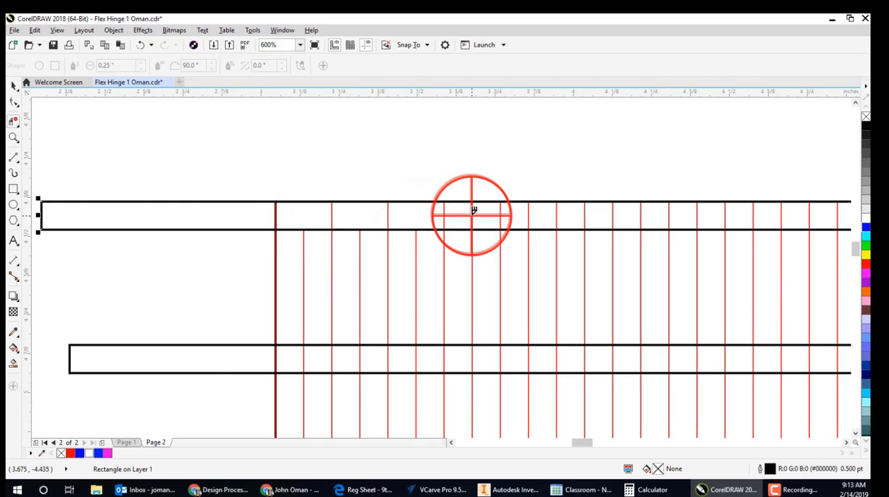
scroll(427, 190, "down", 4)
scroll(452, 191, "up", 2)
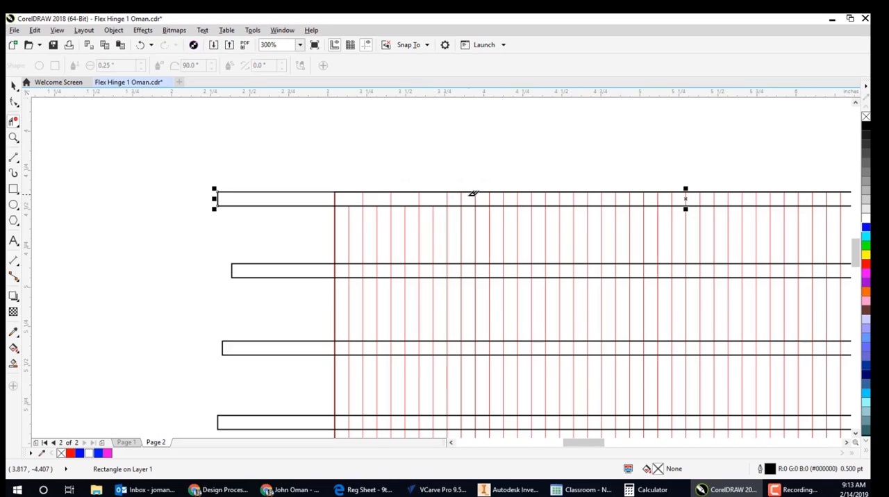
left_click(462, 198)
left_click(490, 198)
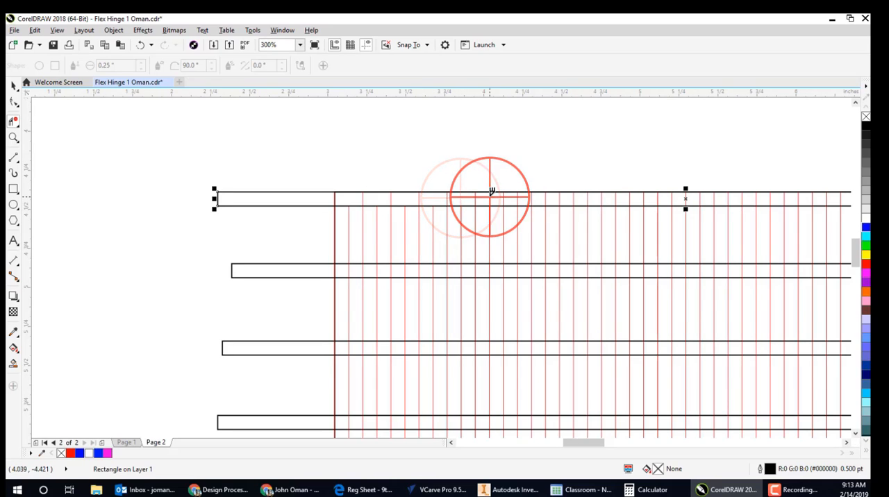
left_click(518, 197)
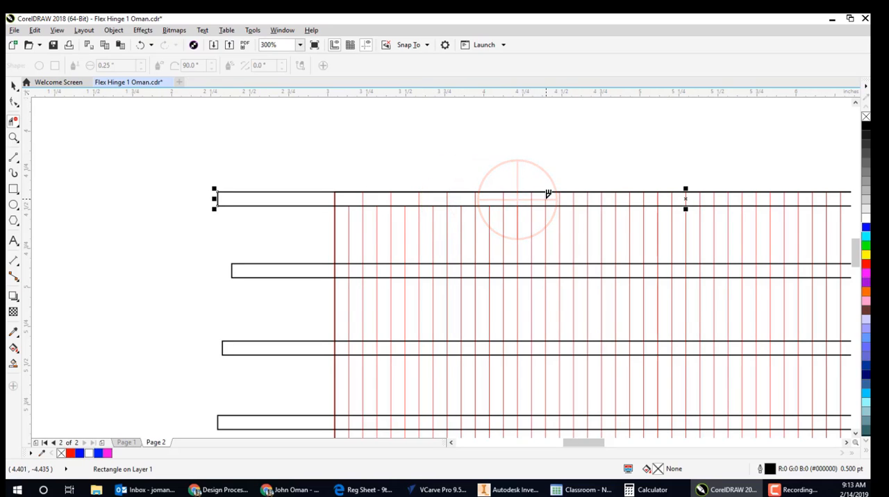
left_click(547, 197)
left_click(574, 197)
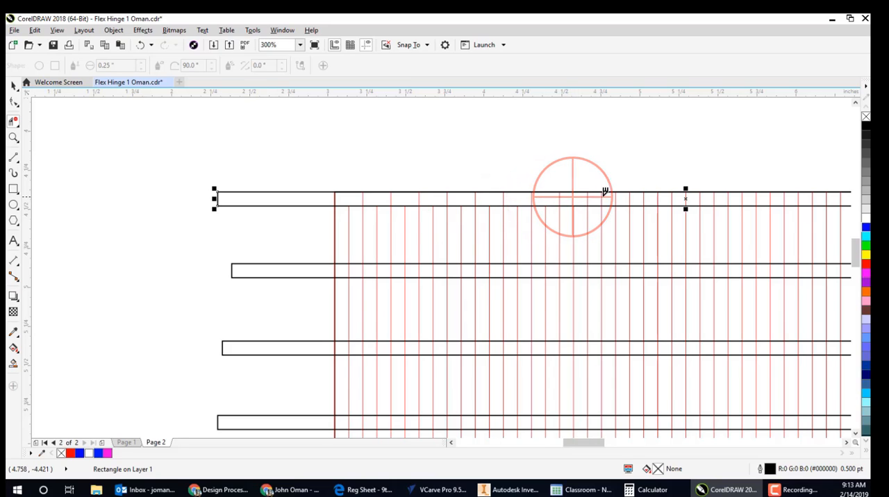
left_click(601, 197)
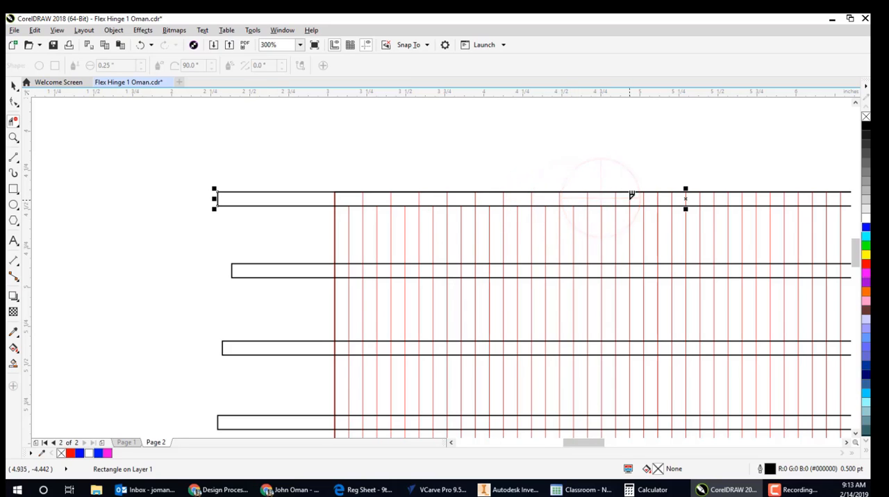
left_click(629, 197)
scroll(383, 195, "right", 4)
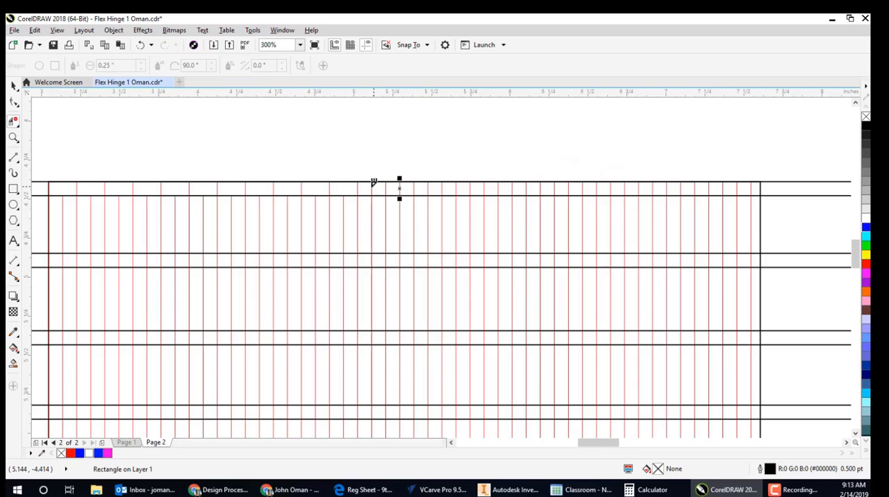
left_click(373, 186)
left_click(400, 188)
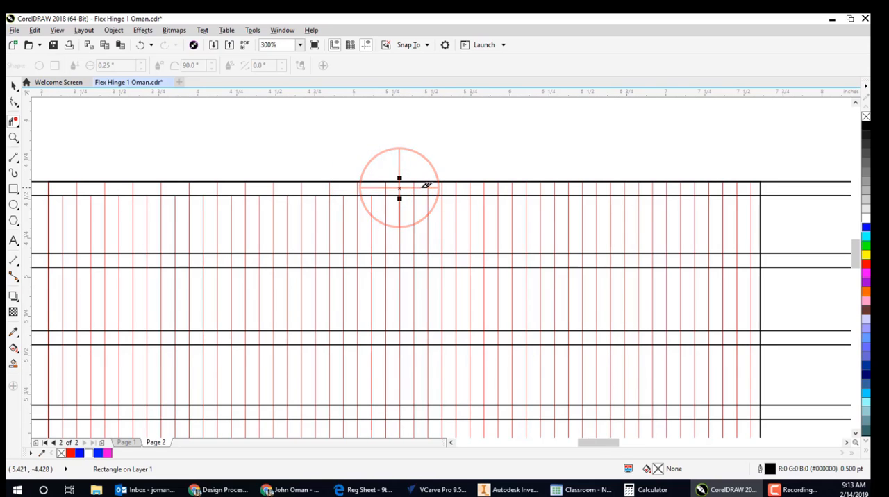
left_click(427, 184)
left_click(456, 186)
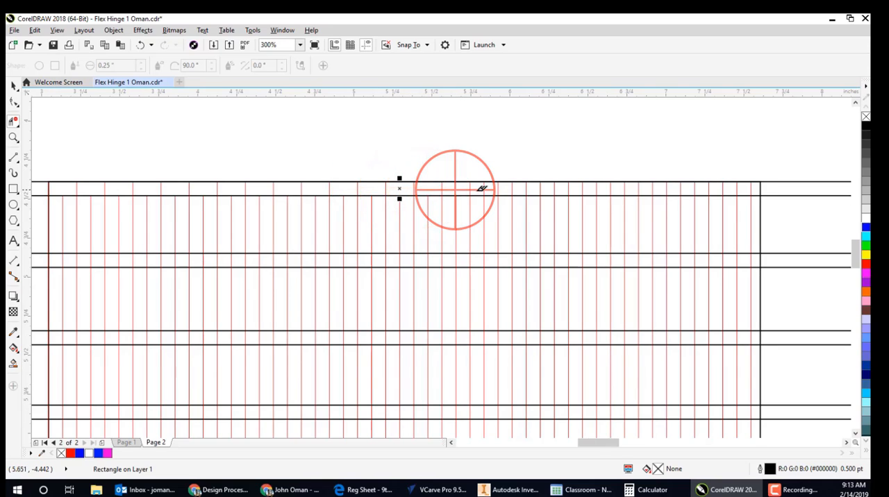
left_click(487, 186)
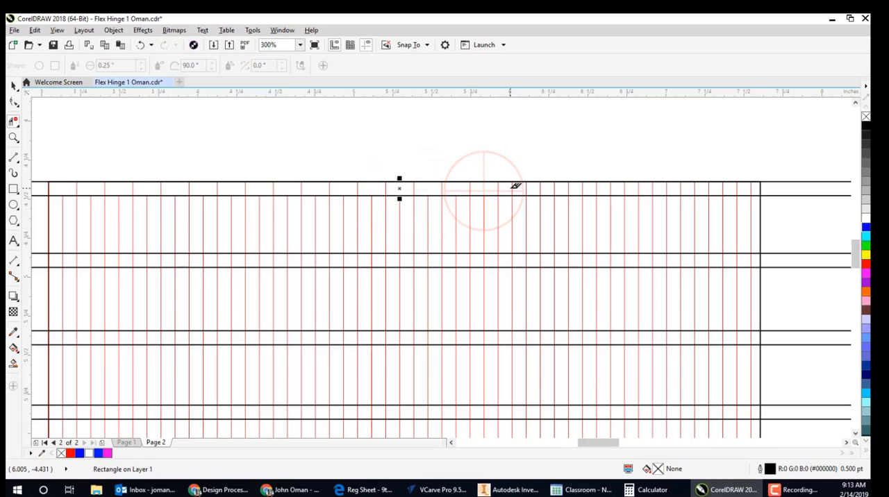
left_click(512, 187)
left_click(541, 187)
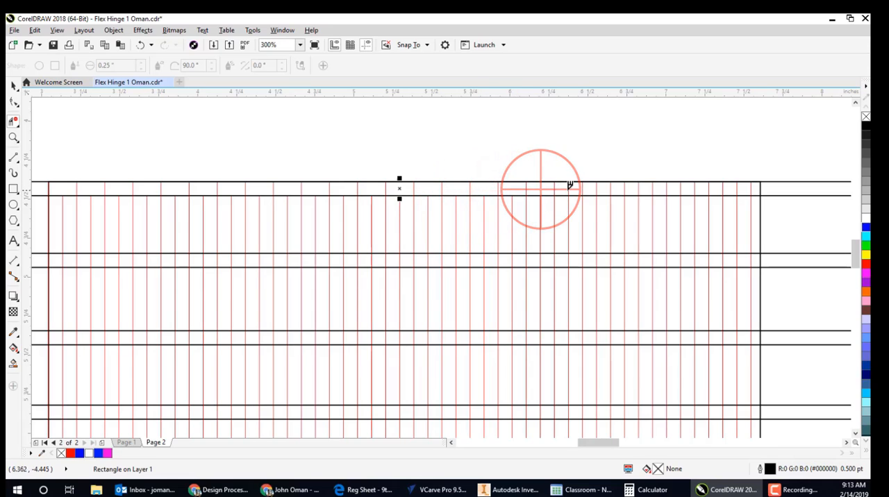
left_click(568, 187)
left_click(596, 189)
left_click(624, 189)
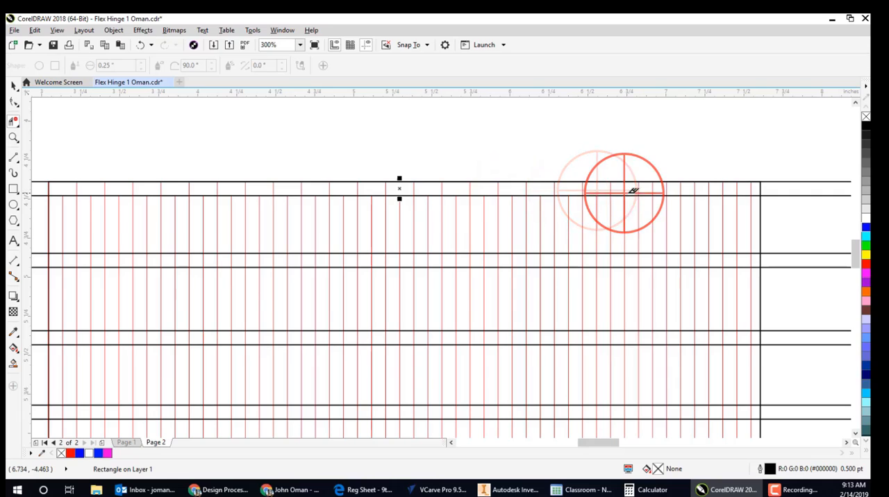
left_click(653, 189)
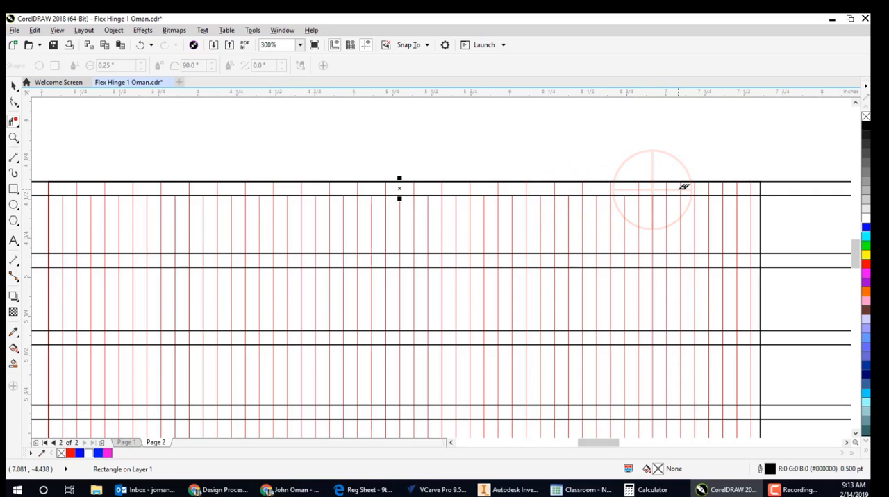
left_click(681, 188)
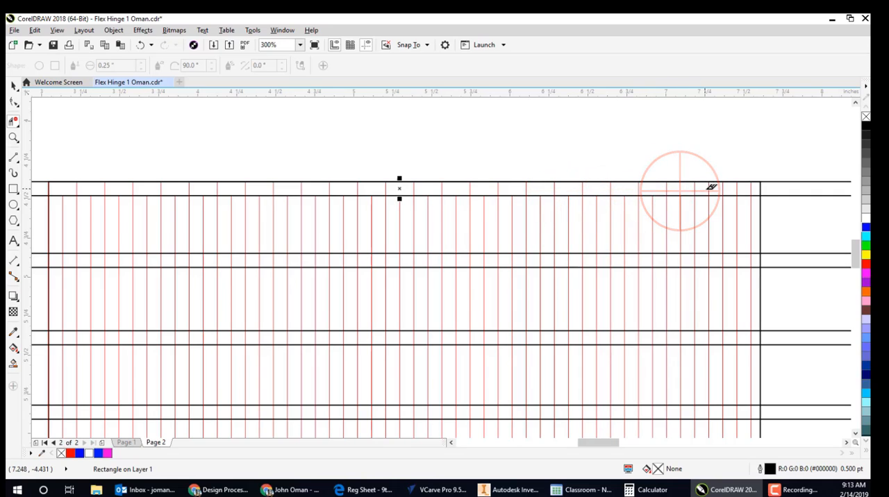
left_click(708, 188)
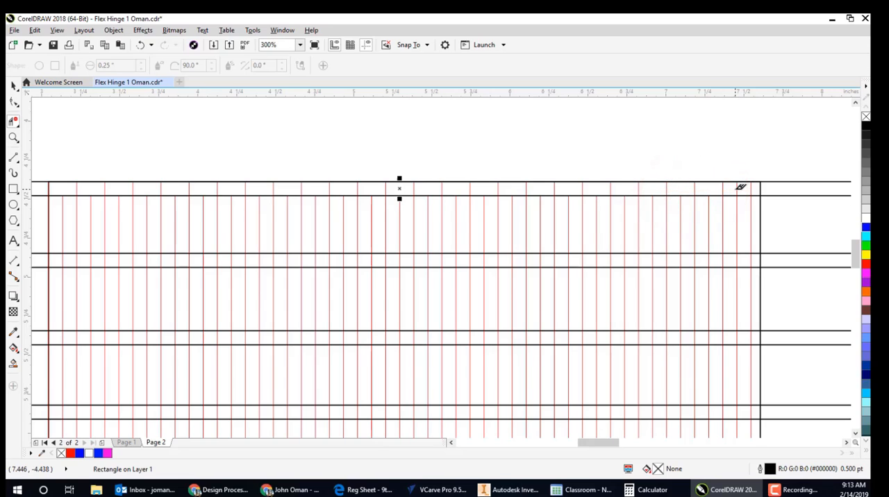
left_click(739, 188)
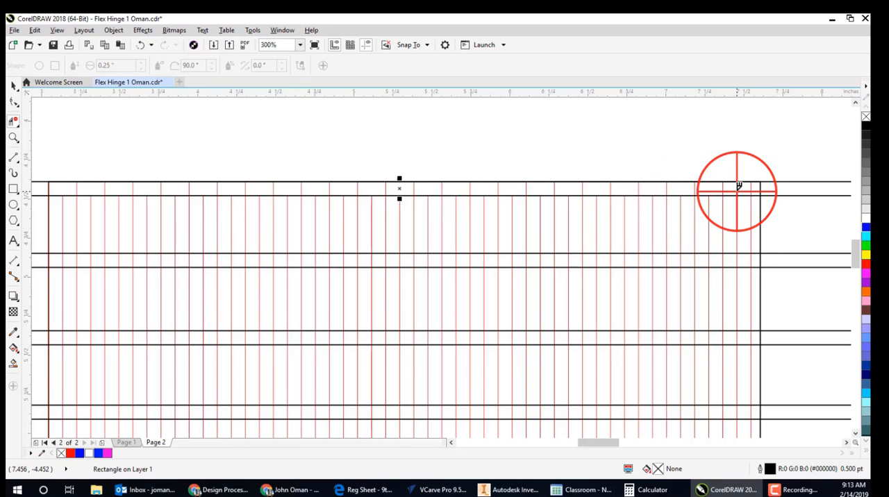
- Trim every other red line inside the second thin rectangle from the top, removing the lines left intact in the uppermost rectangle
left_click(750, 260)
left_click(721, 261)
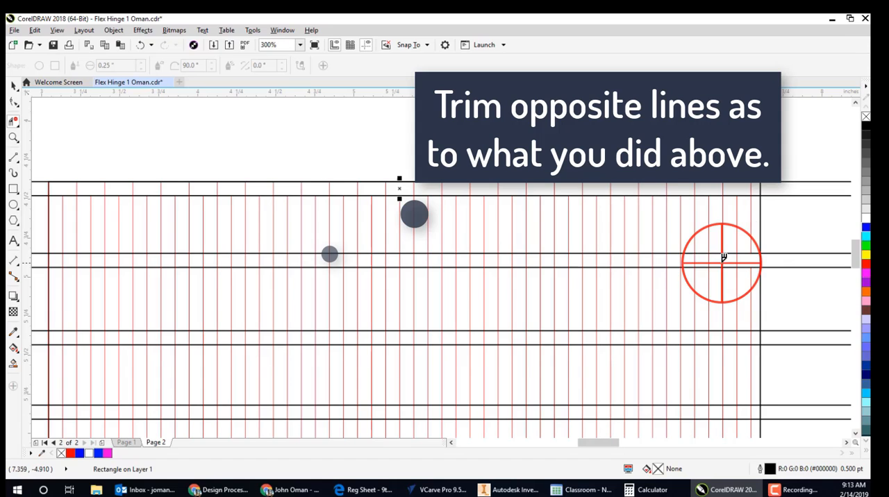
left_click(696, 259)
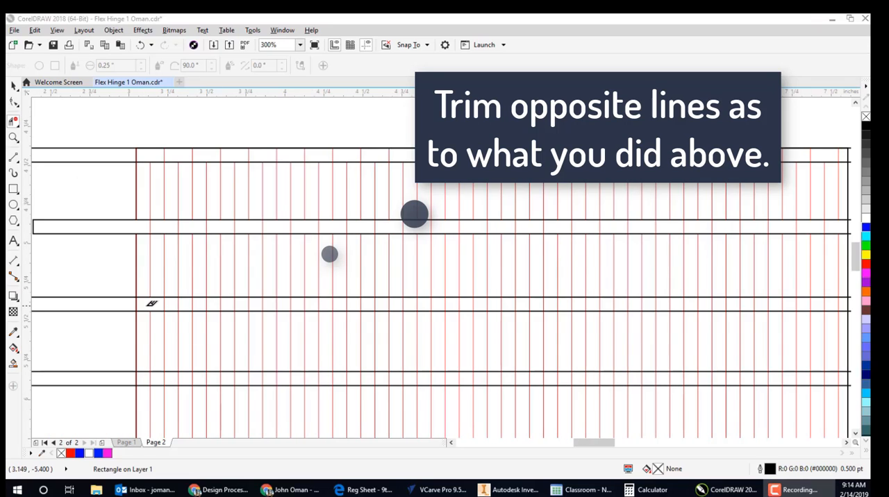
- Trim every other red line inside the middle thin rectangle, starting from the second line on the left
left_click(152, 304)
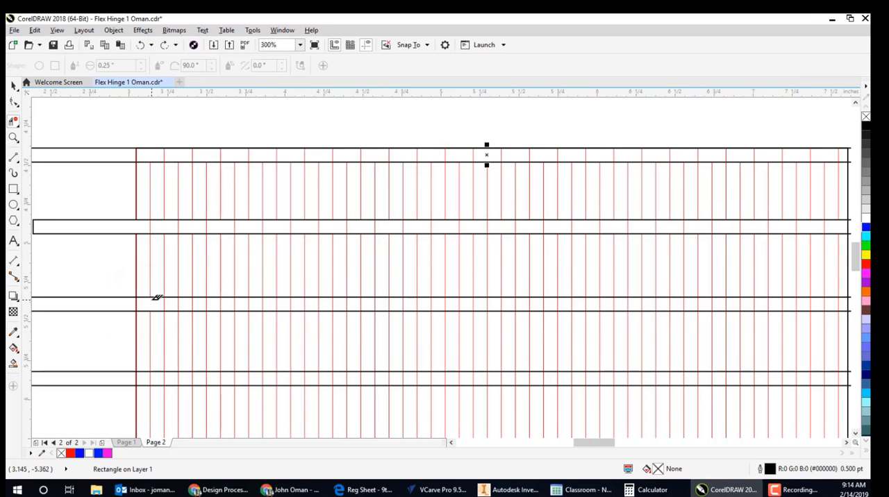
left_click(146, 303)
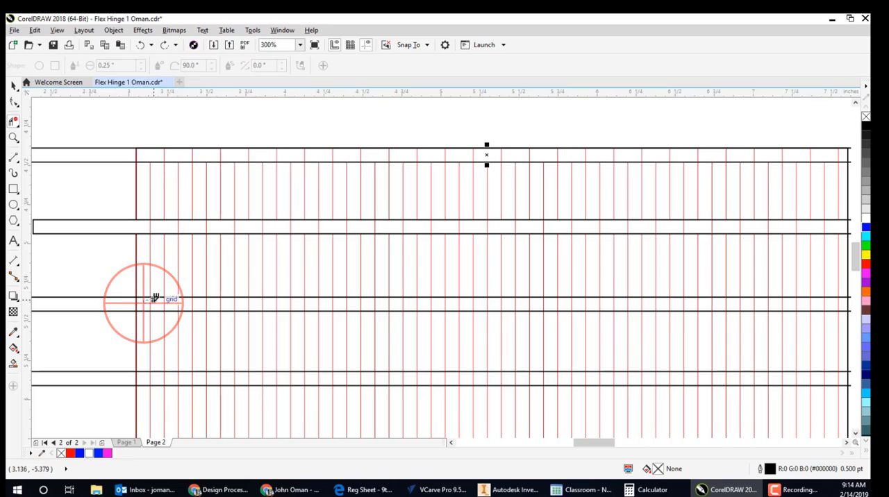
left_click(173, 304)
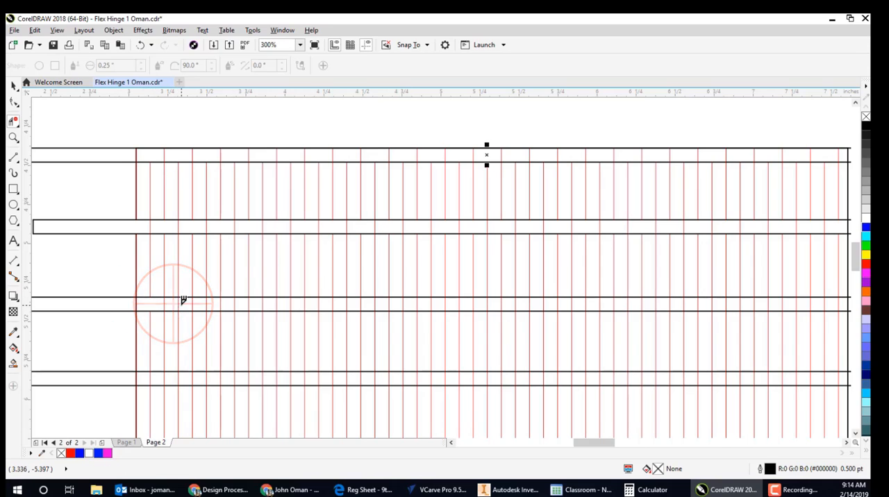
left_click(202, 305)
left_click(230, 305)
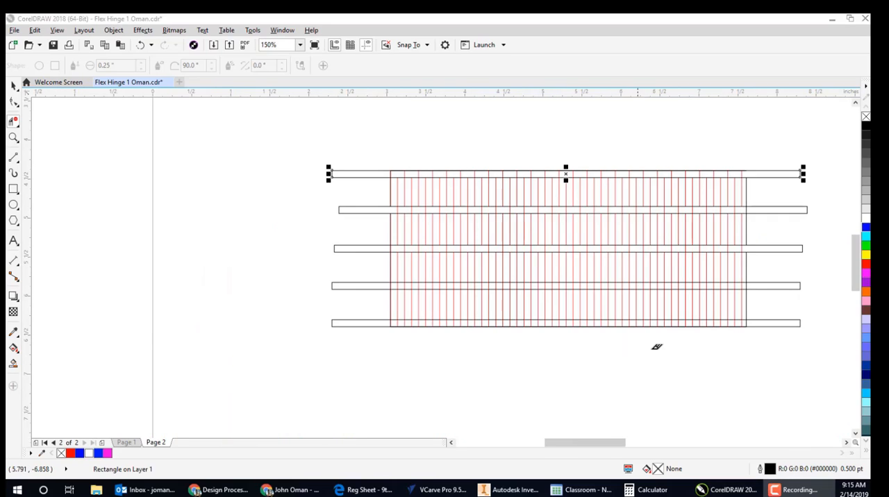
- Trim the alternate red lines inside the fourth thin rectangle from the top, removing the ones left intact in the middle rectangle
scroll(746, 299, "up", 2)
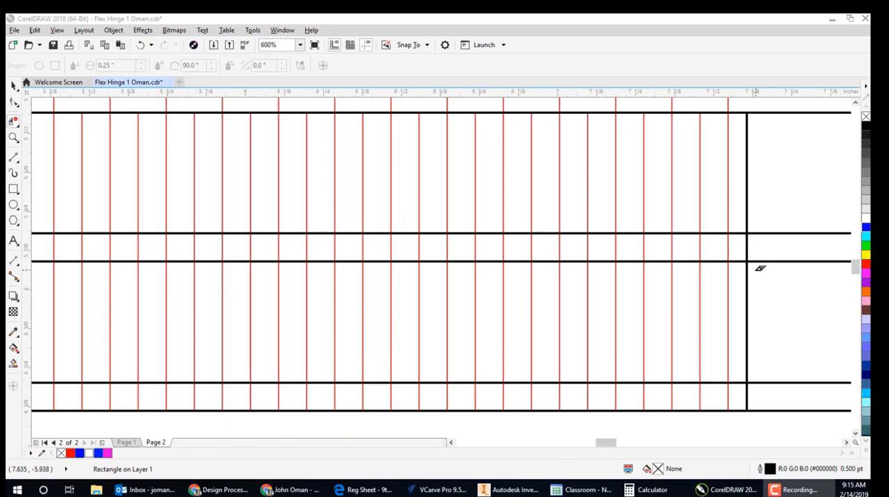
scroll(747, 288, "down", 1)
scroll(759, 277, "down", 2)
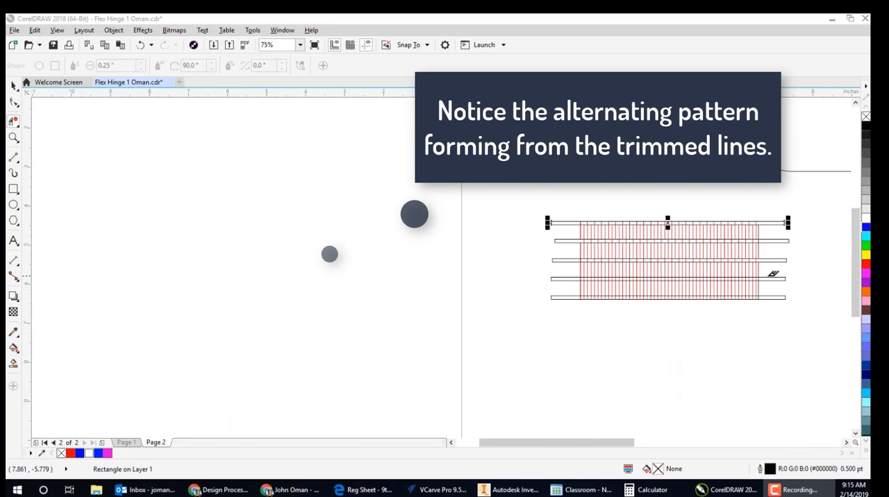
scroll(773, 274, "up", 2)
scroll(740, 285, "up", 1)
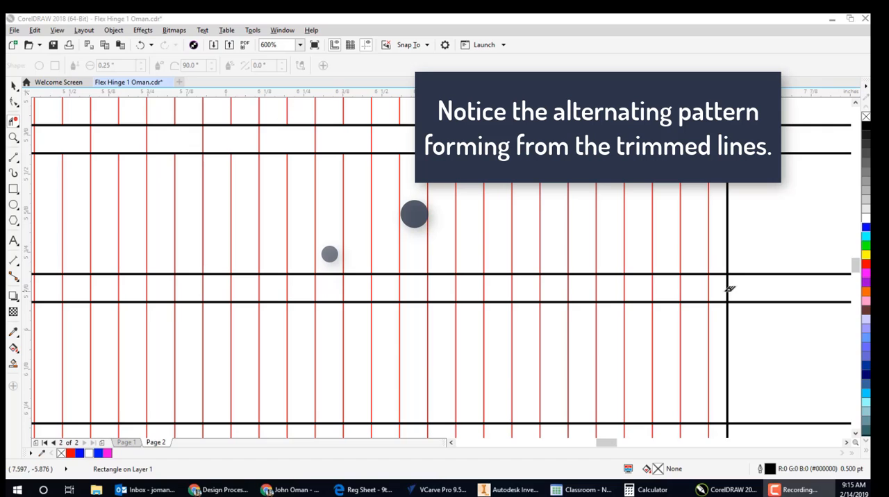
left_click(716, 288)
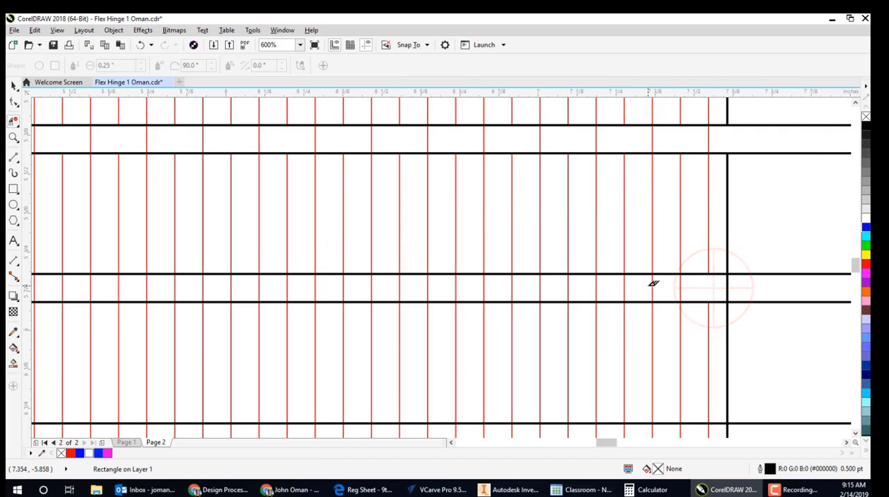
left_click(649, 286)
left_click(605, 288)
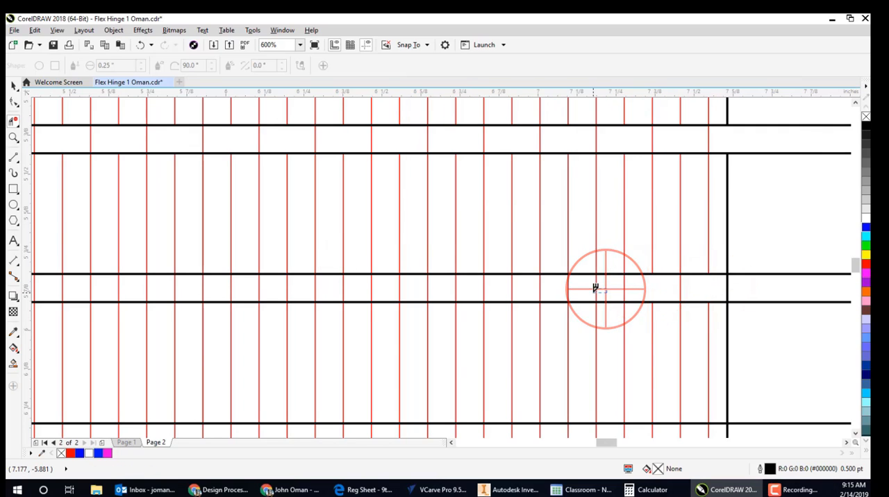
left_click(547, 289)
left_click(486, 289)
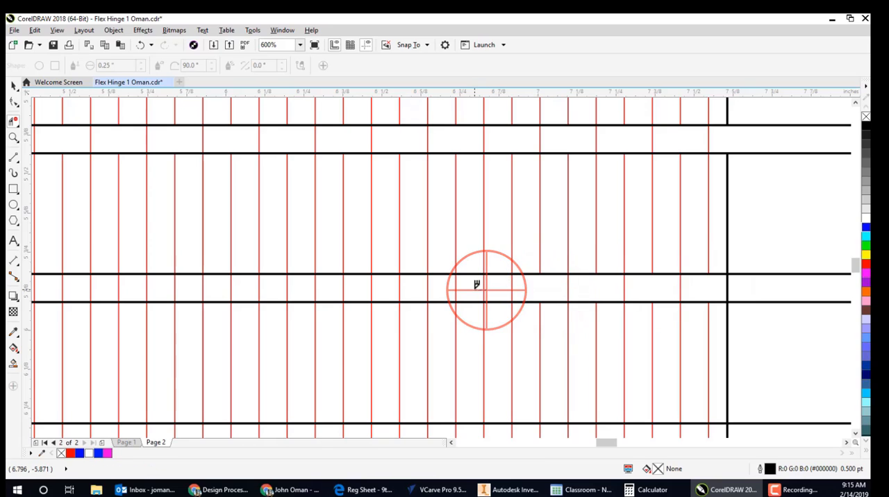
left_click(431, 288)
left_click(382, 287)
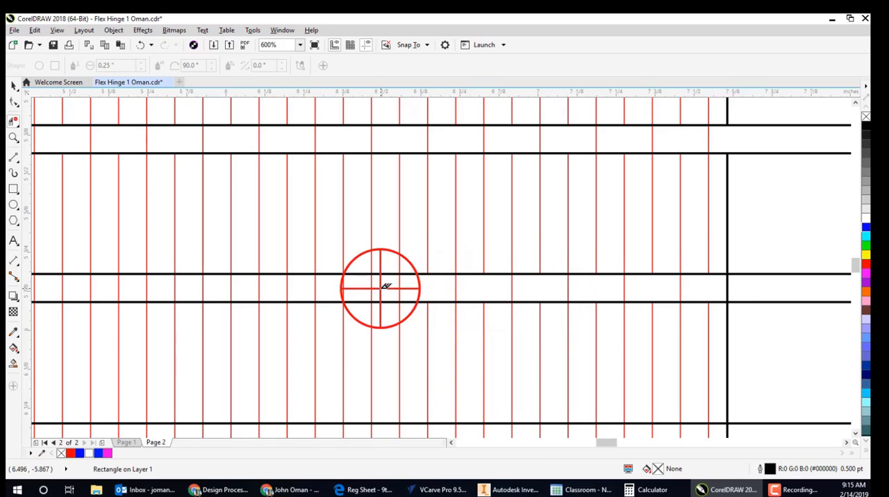
left_click(316, 287)
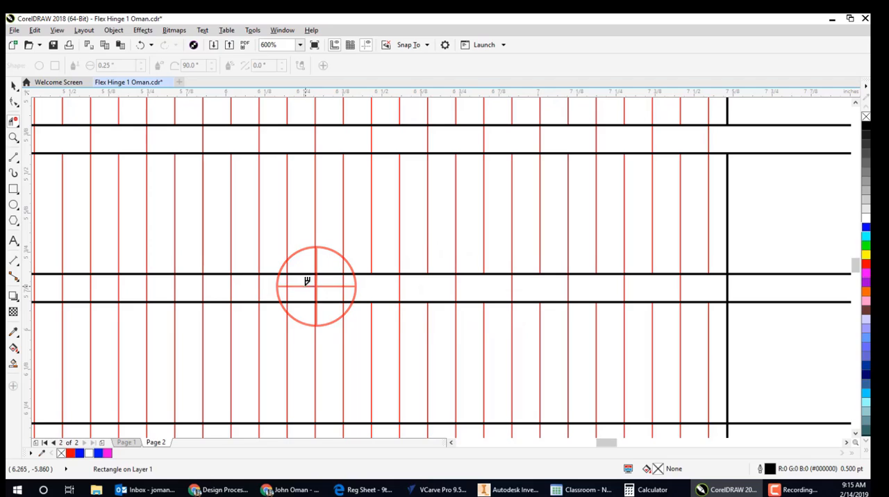
left_click(262, 287)
left_click(193, 287)
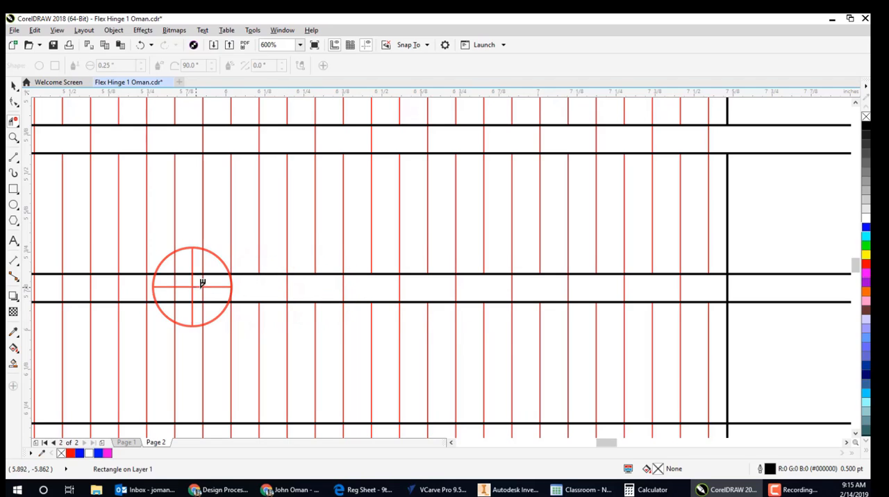
left_click(154, 287)
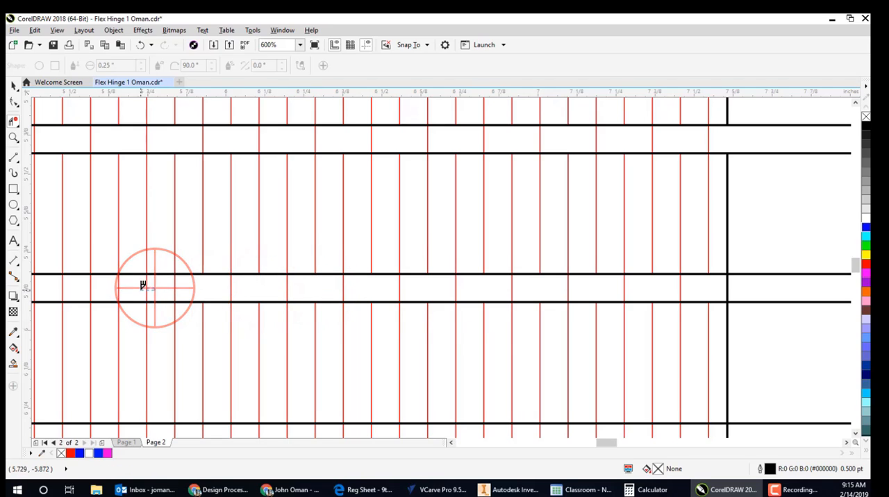
left_click(98, 288)
scroll(499, 255, "down", 3)
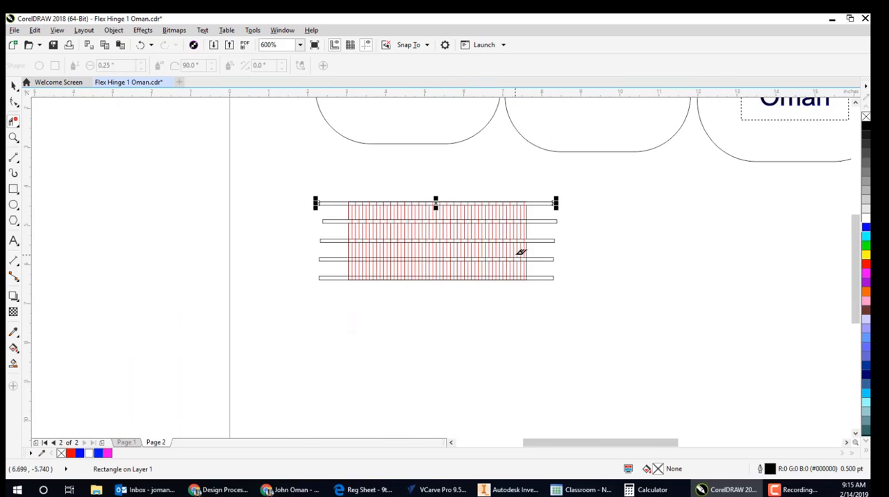
scroll(438, 256, "up", 2)
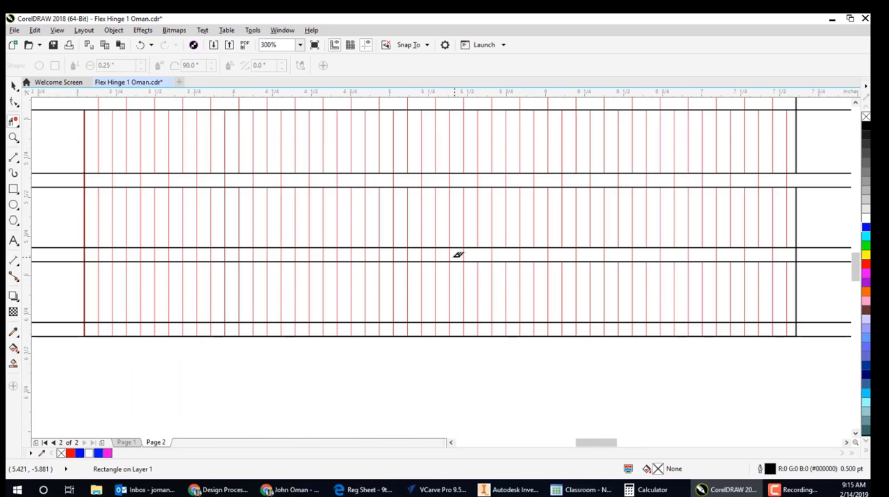
left_click(455, 255)
- Trim every other red line inside the lowermost thin rectangle in the uppermost rectangle's pattern, plus the block's black right edge segment there
left_click(242, 328)
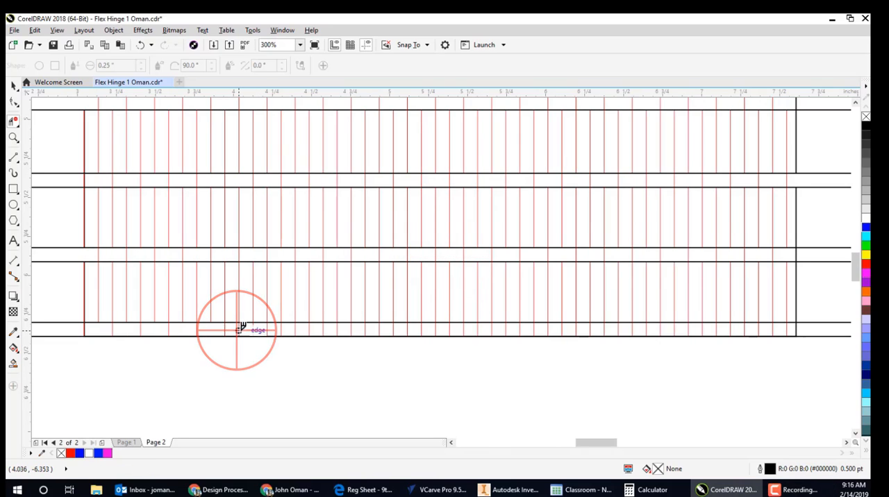
left_click(262, 328)
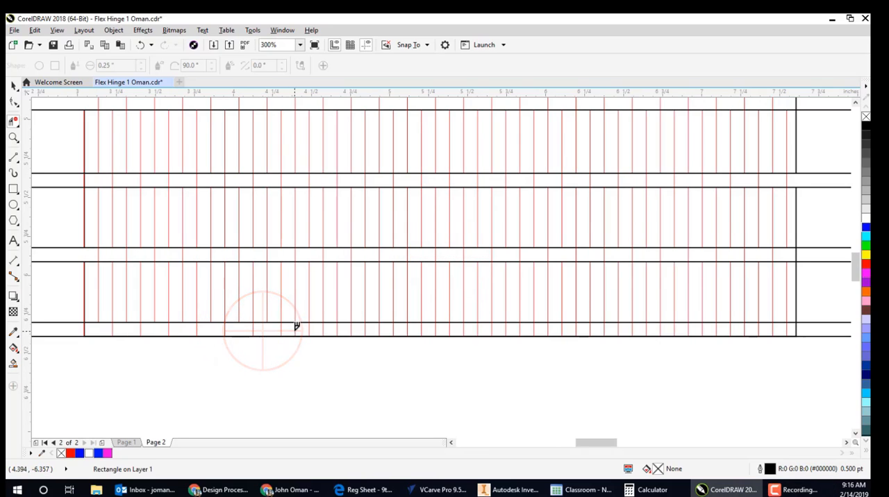
left_click(293, 328)
left_click(319, 327)
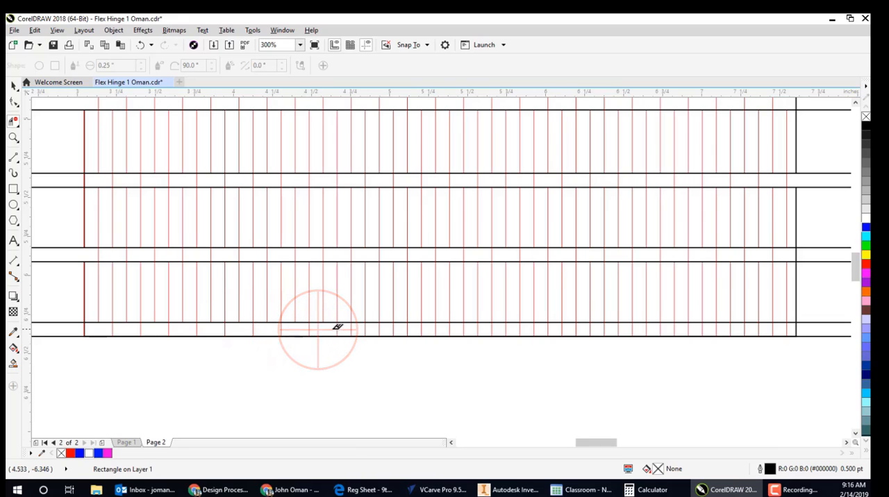
left_click(350, 328)
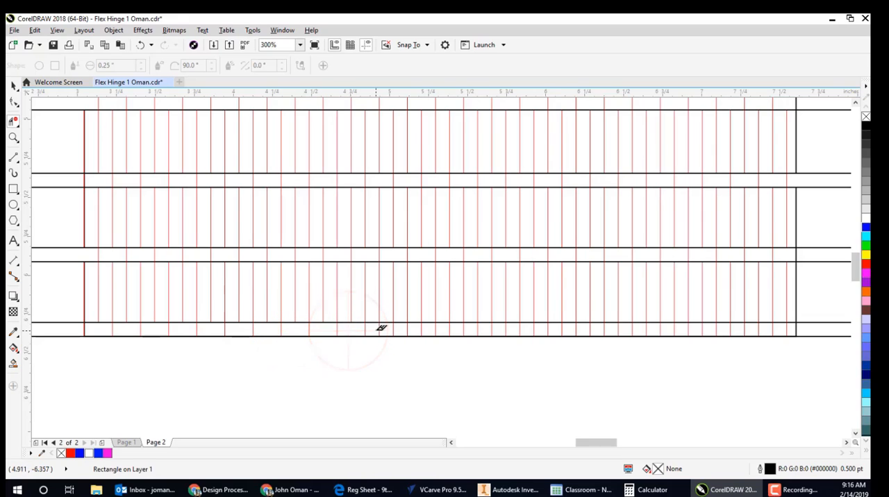
left_click(377, 328)
left_click(403, 328)
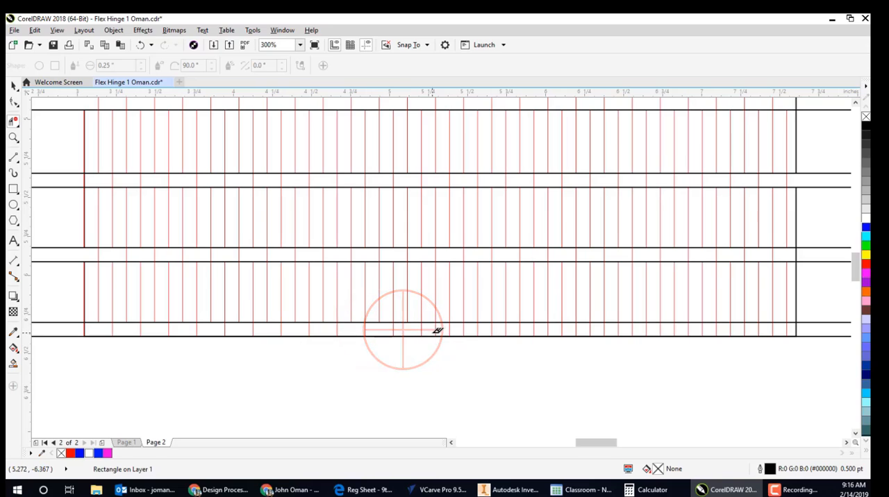
left_click(433, 328)
left_click(459, 328)
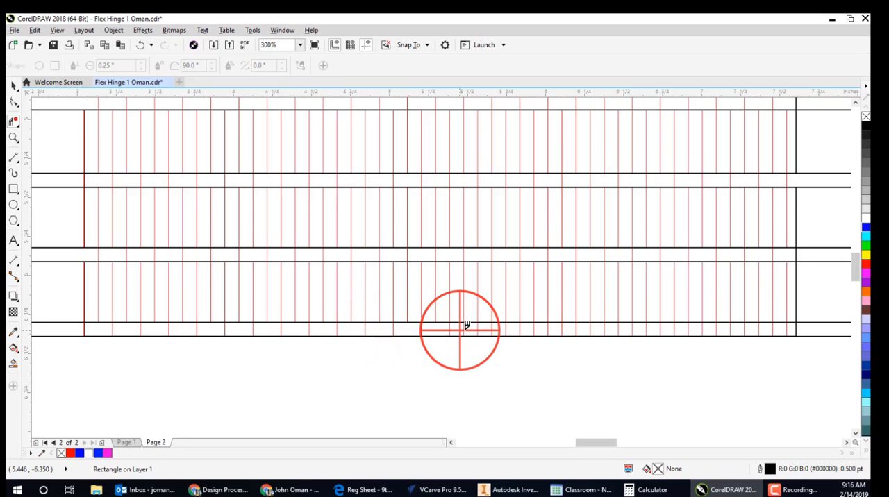
left_click(488, 328)
left_click(515, 328)
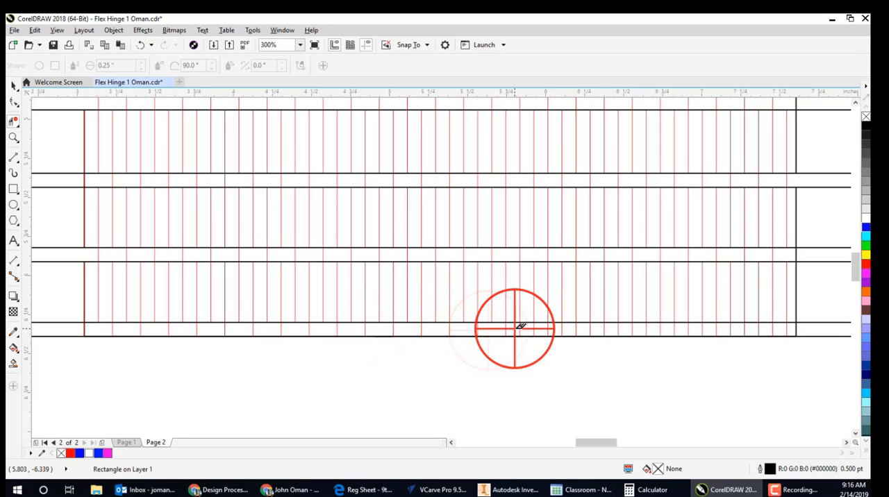
left_click(545, 328)
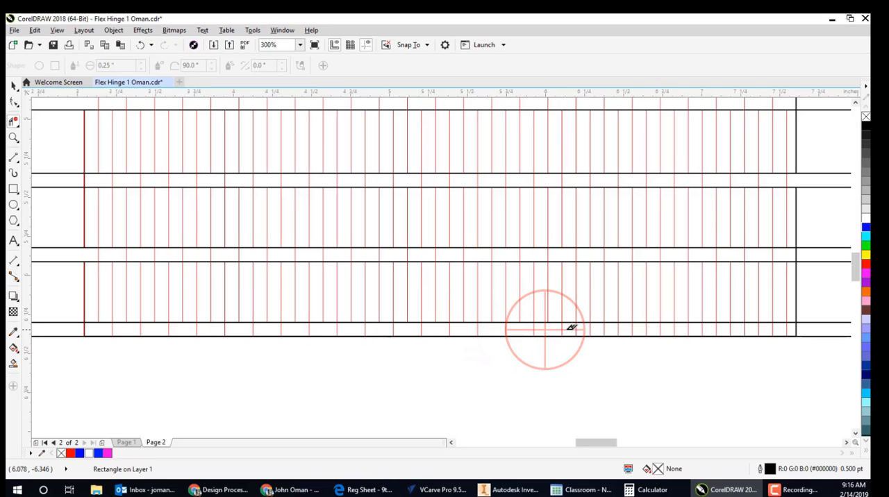
left_click(570, 328)
left_click(595, 328)
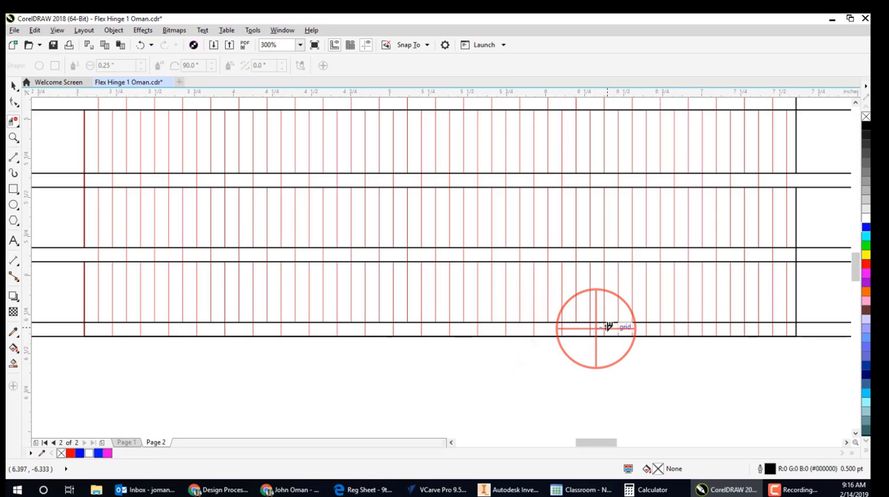
left_click(630, 327)
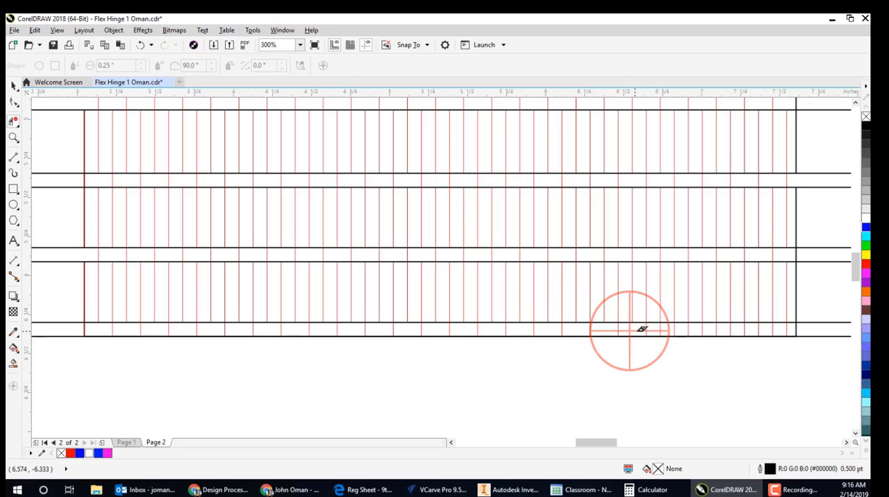
left_click(656, 328)
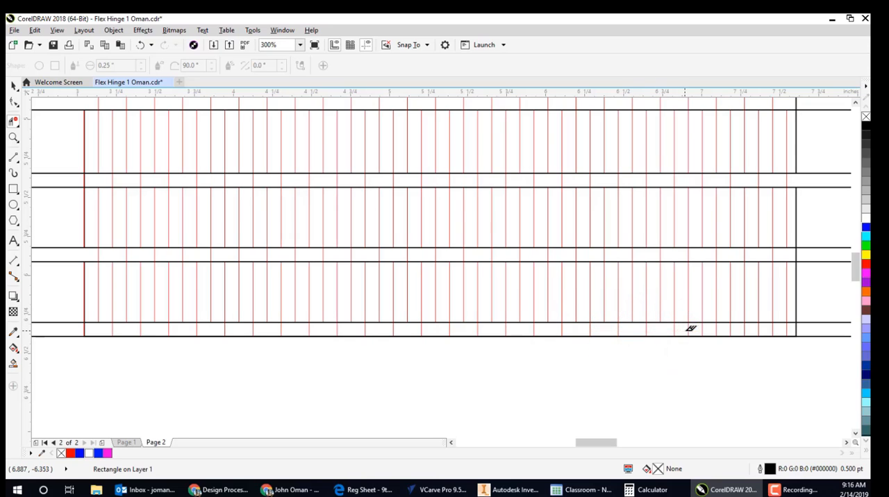
left_click(686, 327)
left_click(713, 328)
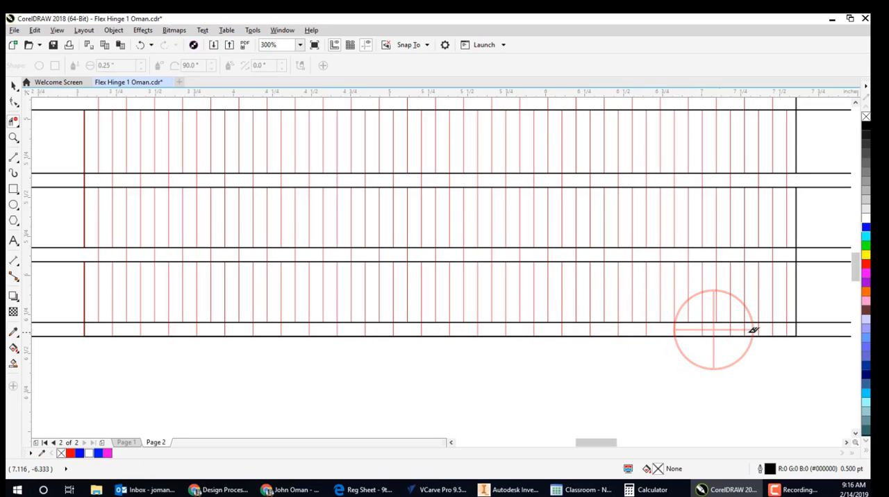
left_click(741, 329)
left_click(768, 329)
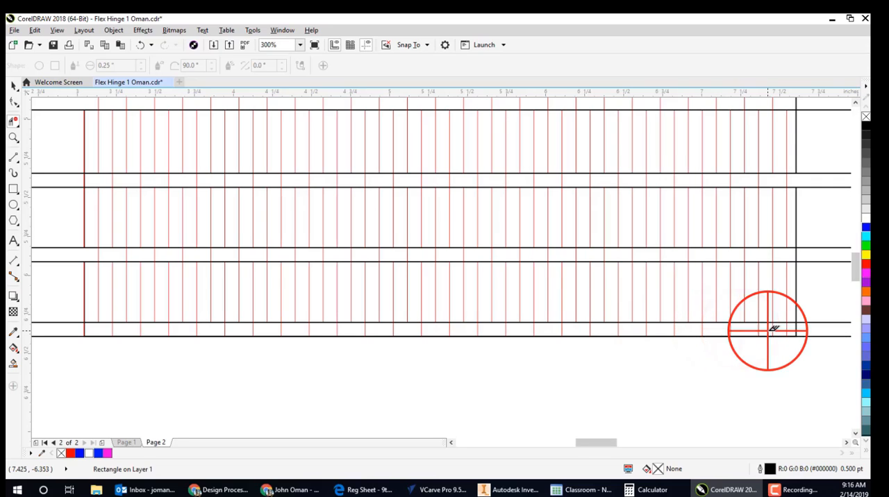
left_click(795, 332)
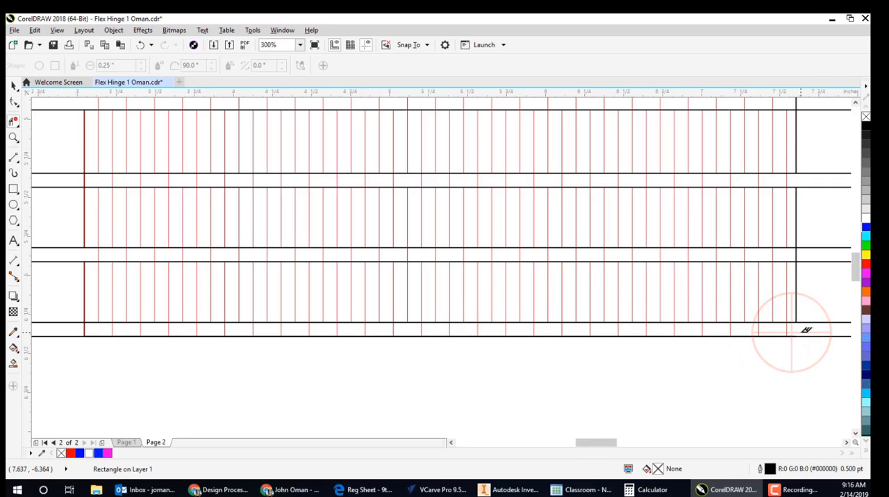
- Delete the five thin horizontal rectangles crossing the block of red hinge lines
scroll(799, 331, "down", 5)
left_click_drag(511, 258, 305, 233)
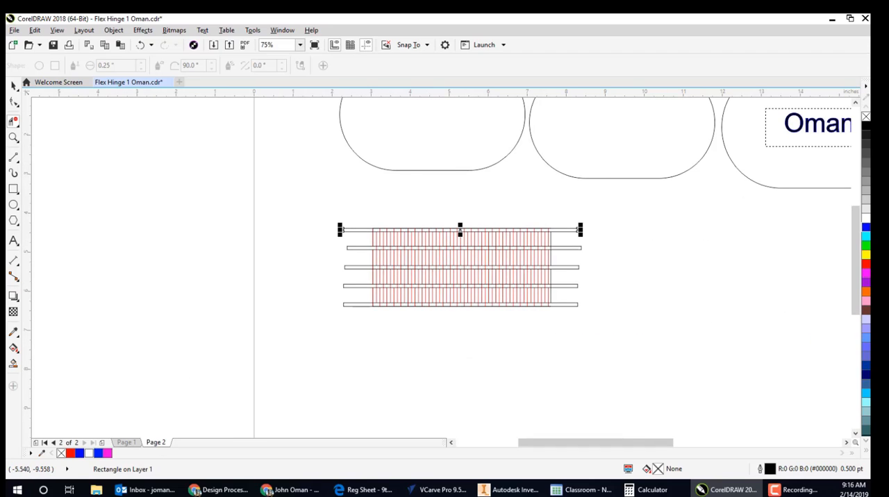
scroll(340, 244, "up", 2)
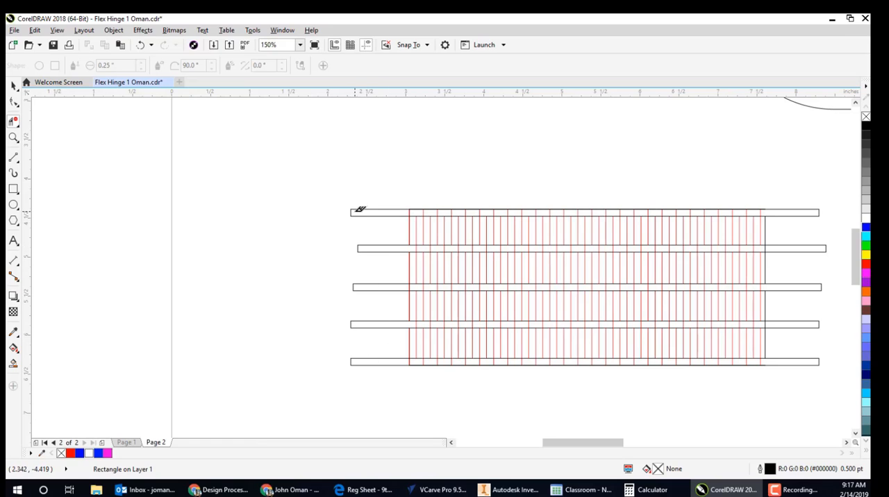
left_click(357, 210)
left_click(13, 84)
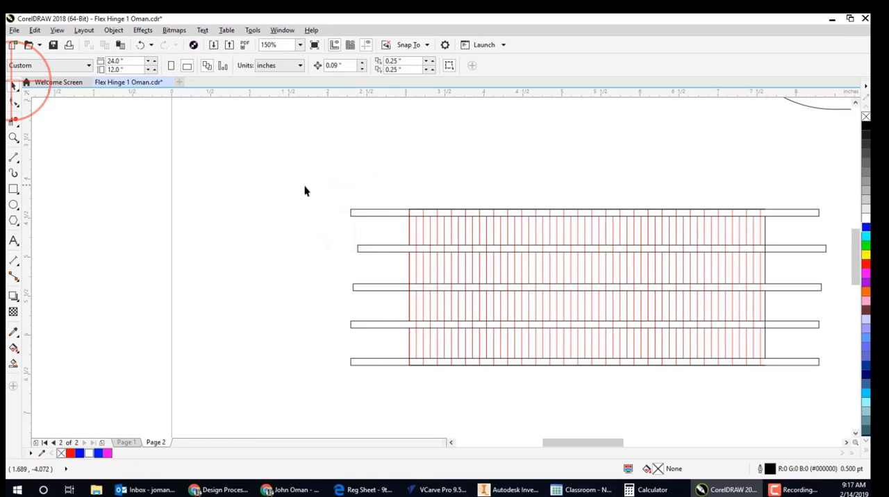
left_click(367, 210)
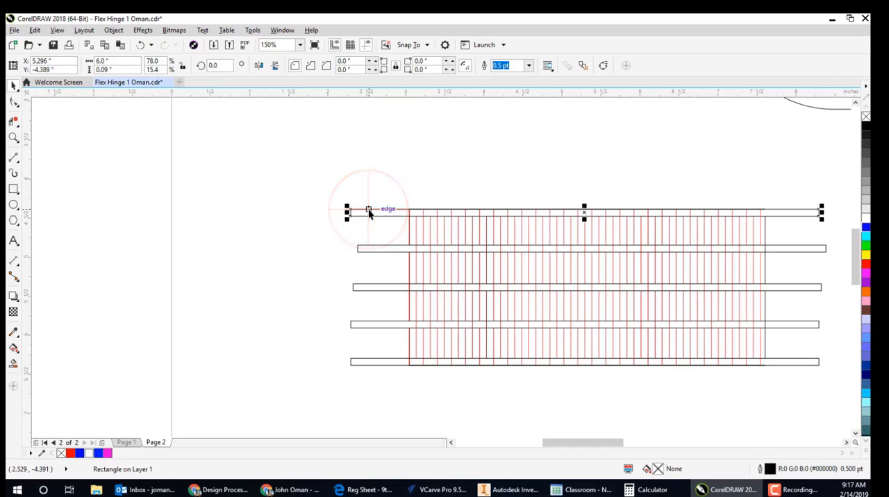
key("Delete")
left_click(370, 249)
key("Delete")
left_click(387, 286)
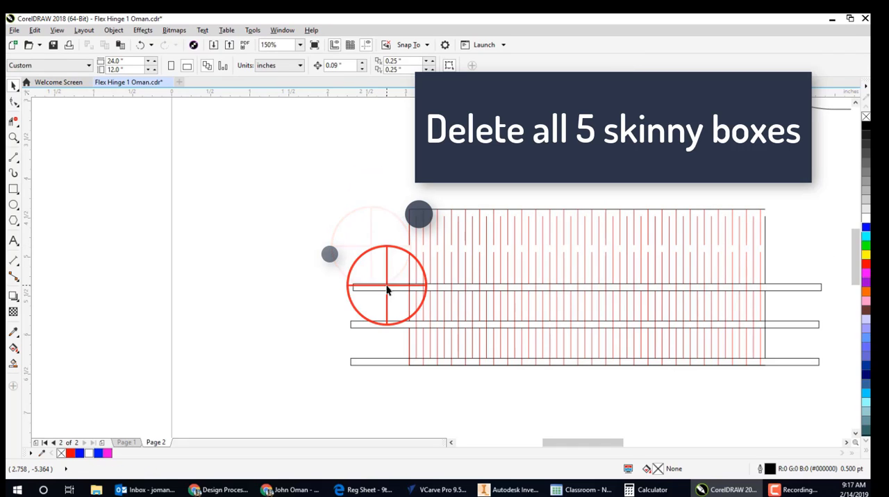
key("Delete")
left_click(391, 324)
key("Delete")
left_click(390, 361)
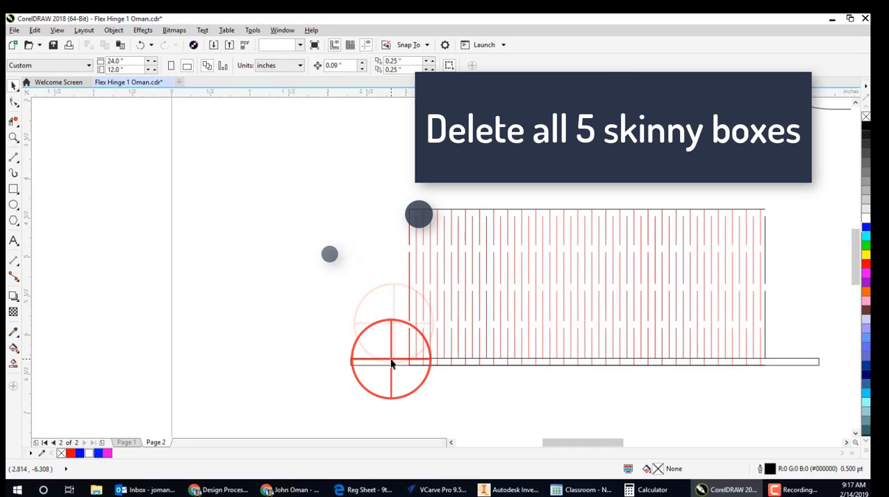
key("Delete")
- Delete the black outline surrounding the red hinge lines
scroll(417, 367, "down", 1)
scroll(417, 366, "up", 5)
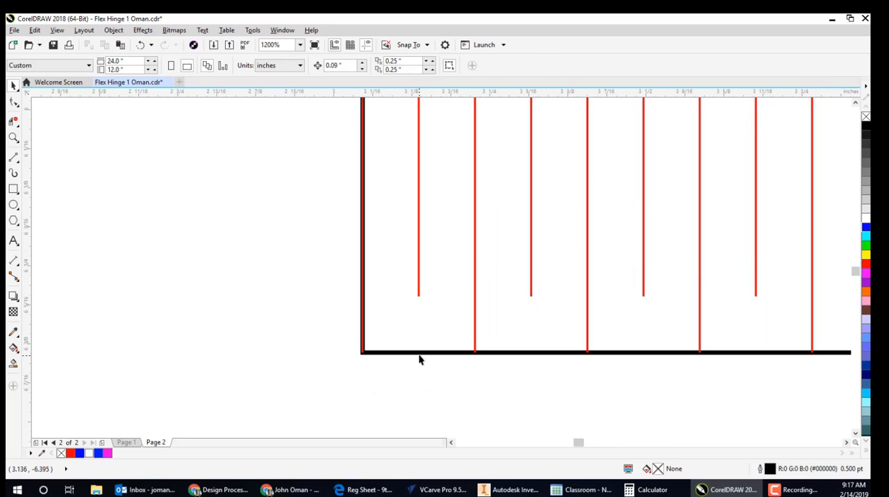
left_click(418, 356)
scroll(271, 284, "down", 3)
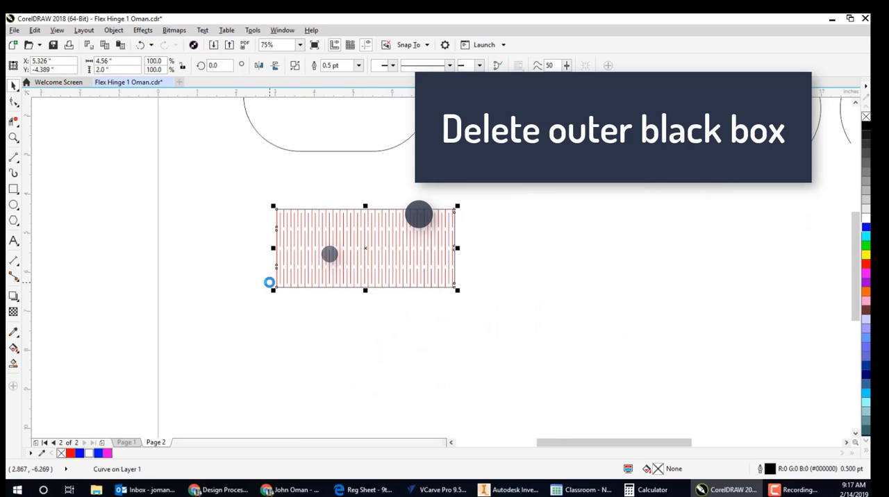
key("Delete")
scroll(264, 241, "up", 2)
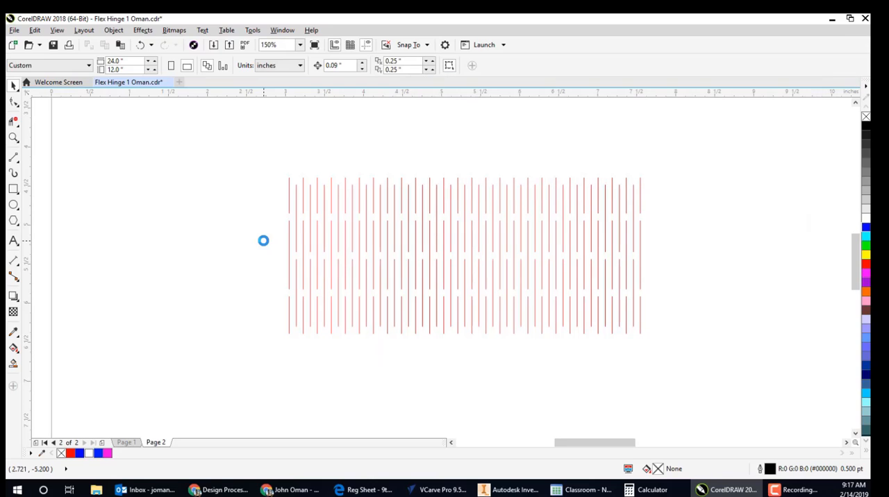
- Group all the red hinge lines, duplicate the group, and place the copy at about X 15.8, Y -6.9 inches
scroll(263, 242, "down", 6)
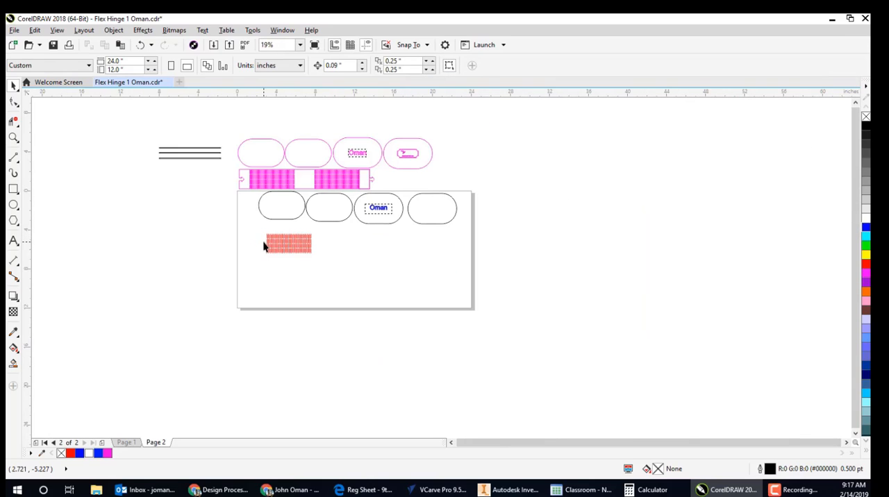
scroll(263, 242, "up", 2)
left_click_drag(250, 220, 380, 287)
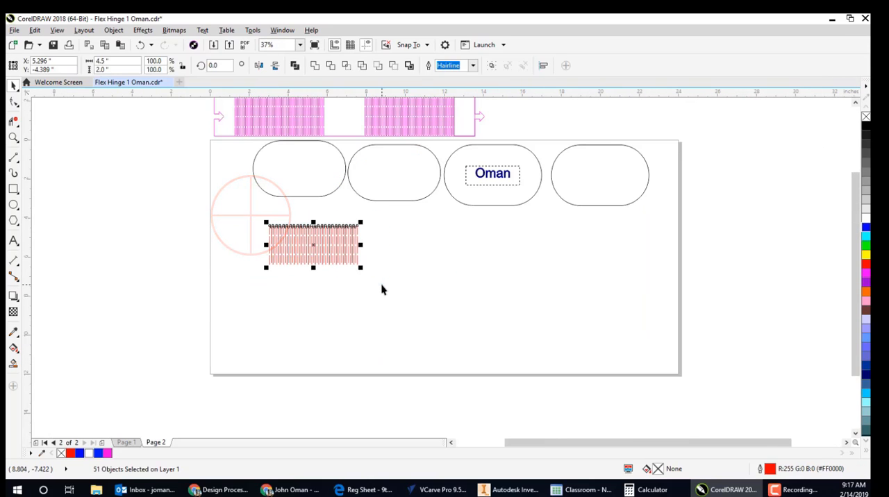
key("ctrl+g")
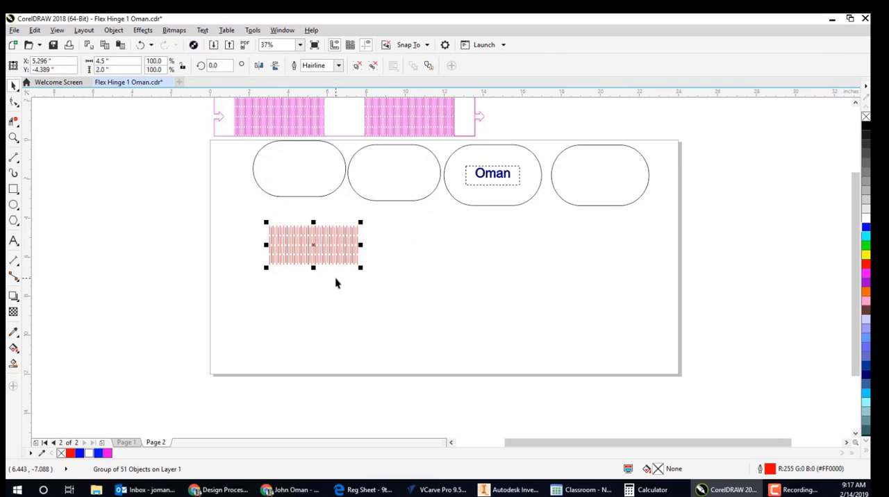
key("ctrl+c")
key("ctrl+v")
left_click_drag(313, 244, 518, 298)
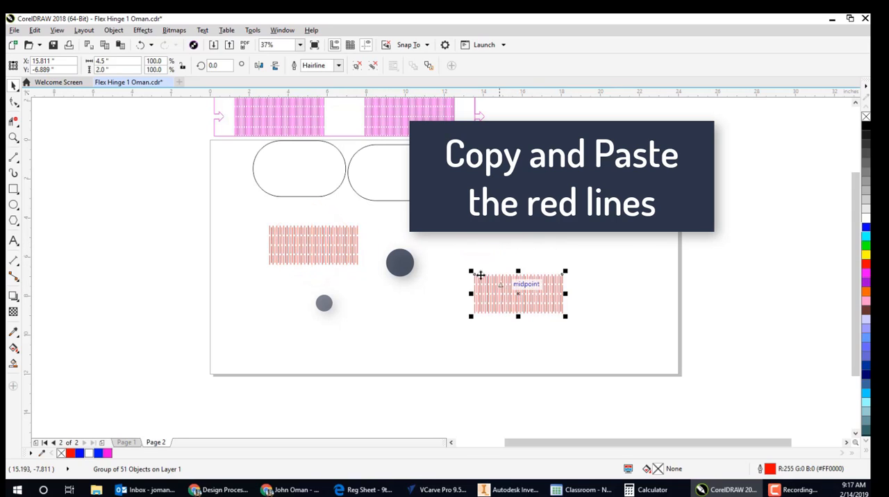
- Draw a 4.5 by 2.0 inch rectangle exactly around each of the two red hinge line blocks
left_click(13, 188)
scroll(274, 230, "up", 2)
left_click_drag(264, 224, 442, 303)
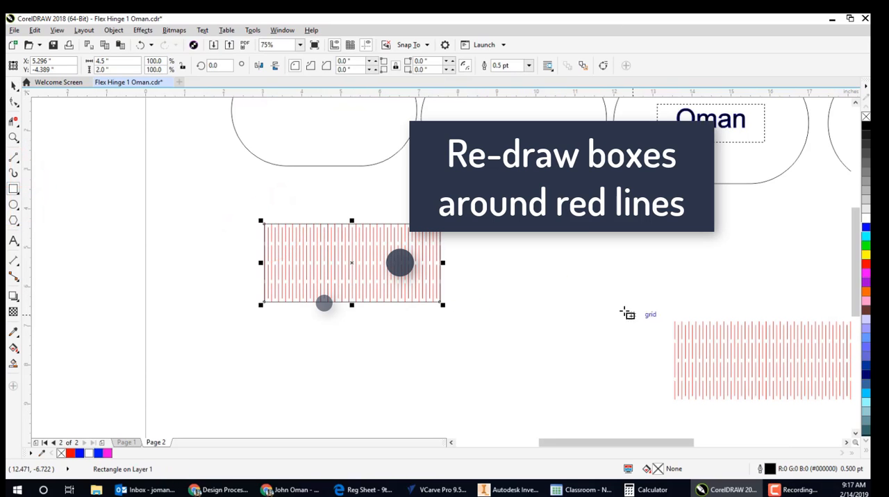
left_click_drag(624, 312, 396, 259)
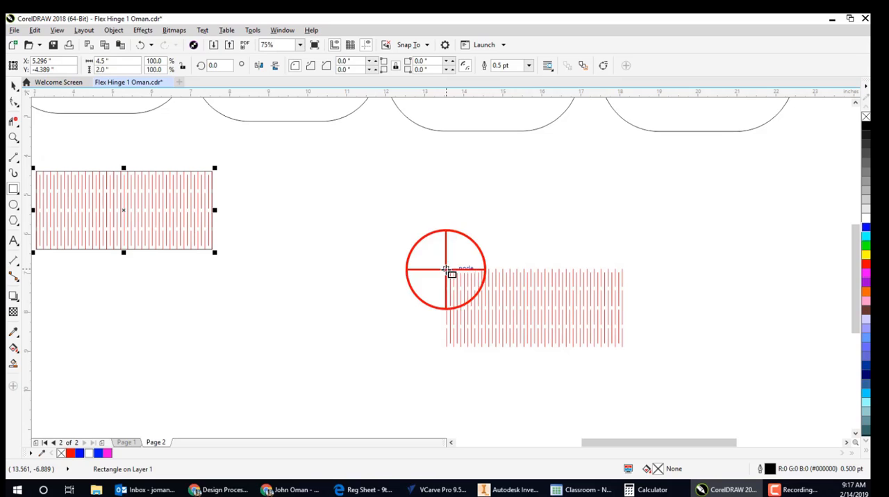
left_click_drag(446, 269, 624, 347)
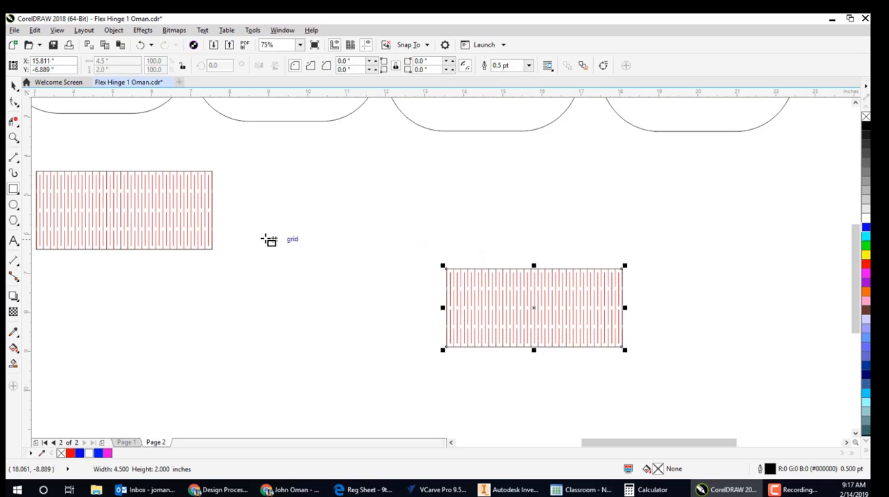
- Draw a long horizontal rectangle about 14.6 by 1.75 inches beside the original hinge block, above the copied one
left_click_drag(264, 238, 573, 269)
scroll(432, 252, "down", 2)
left_click_drag(522, 263, 462, 263)
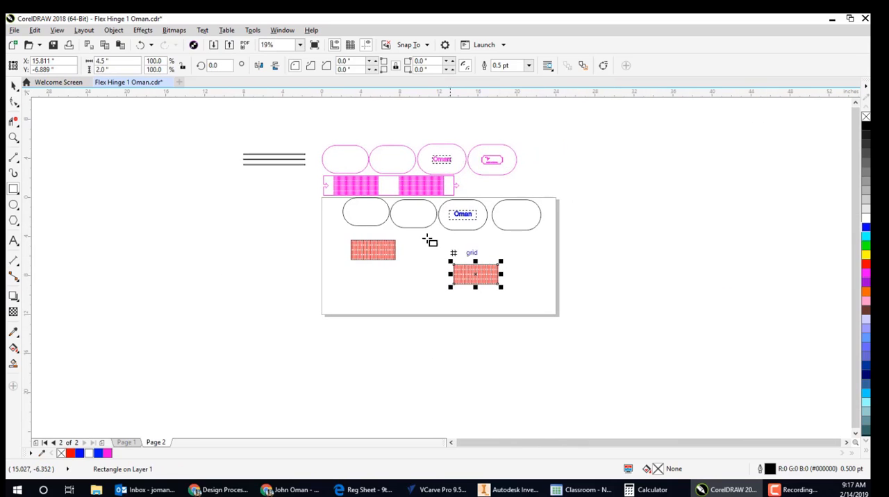
scroll(393, 218, "up", 1)
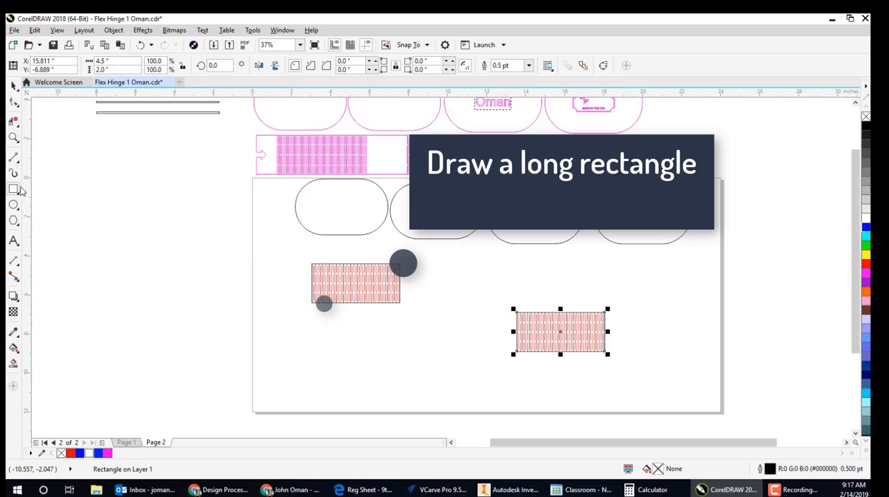
left_click(14, 189)
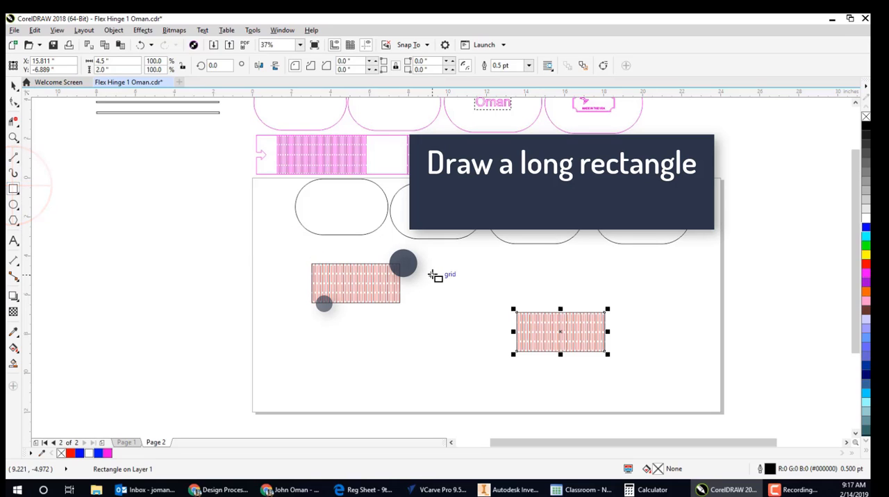
left_click_drag(427, 262, 717, 300)
- Resize the long rectangle to 13.36 by 2.0 inches, using the overall size of the magenta reference strip
left_click(12, 84)
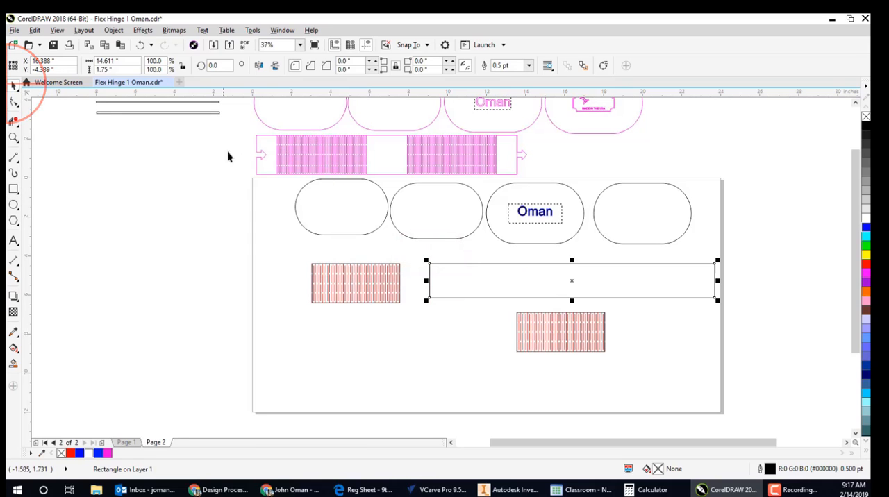
left_click(265, 174)
left_click_drag(232, 135, 524, 179)
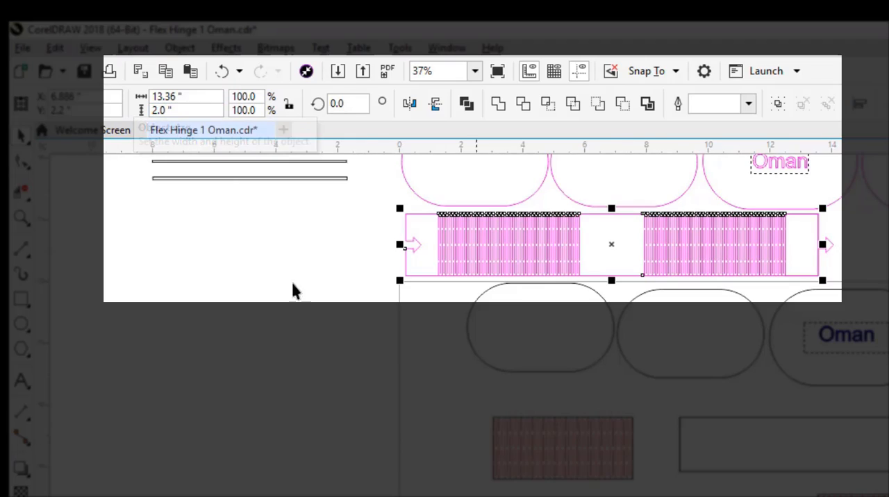
left_click(700, 472)
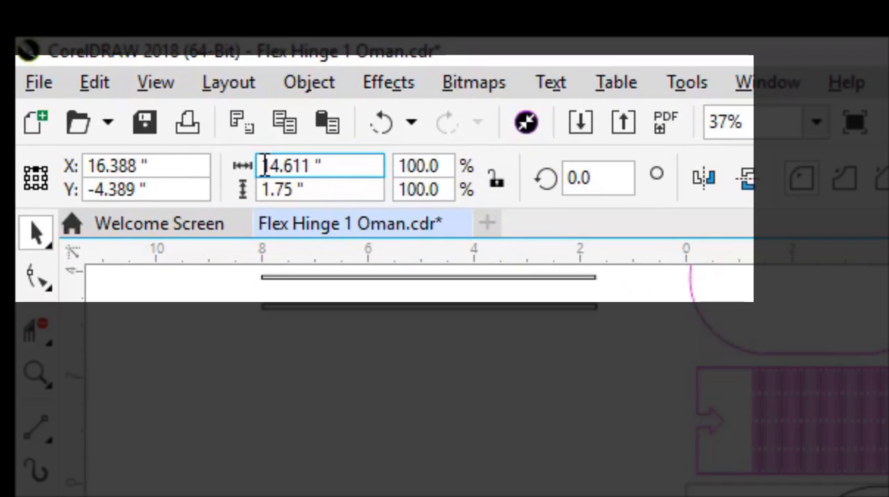
left_click_drag(166, 104, 197, 104)
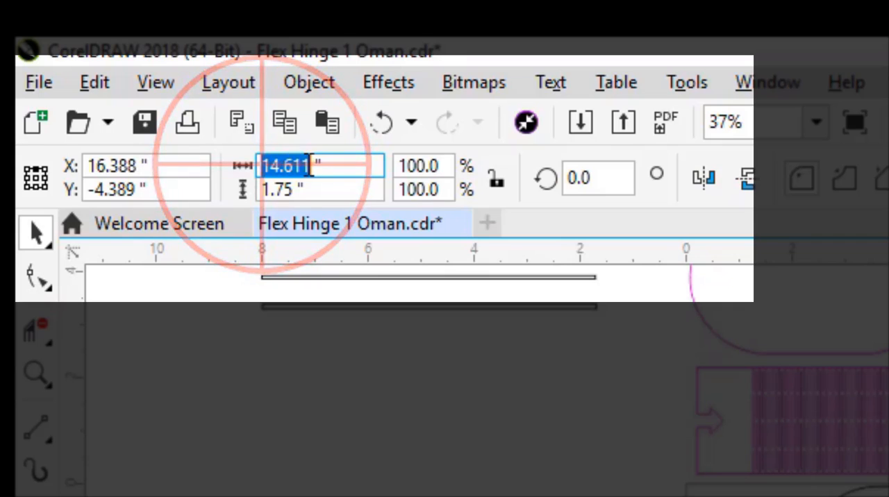
type("1")
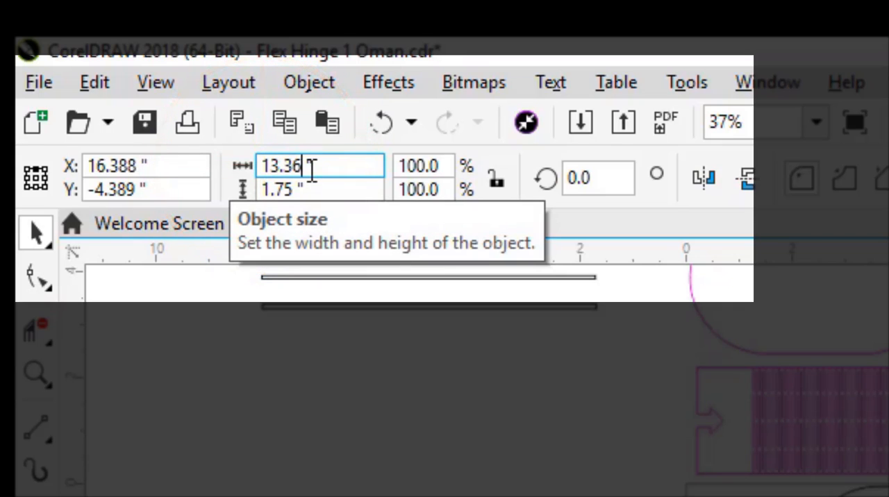
left_click_drag(300, 189, 200, 184)
type("2.0")
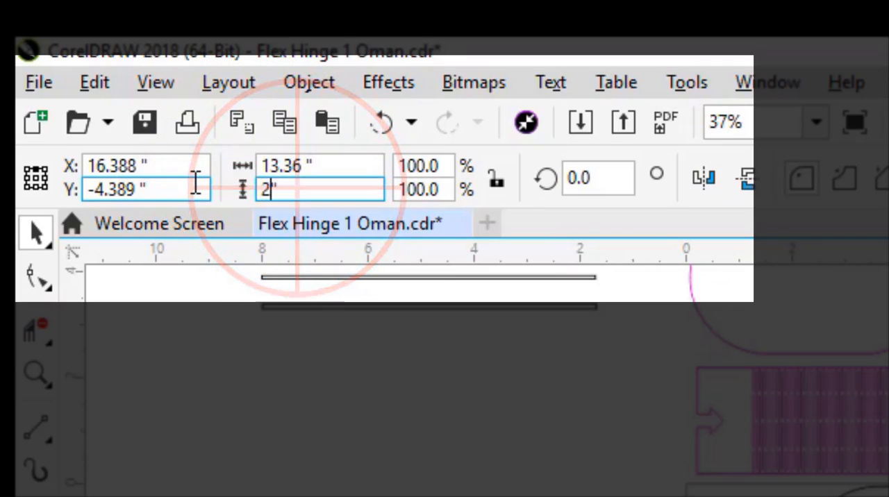
key("Return")
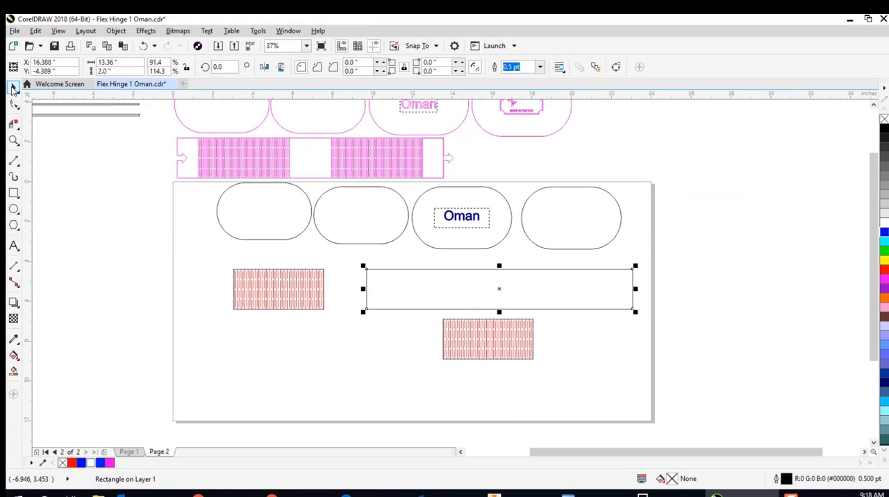
- Measure the magenta strip's notched end section, and draw a rectangle about 1.35 by 2 inches at the long rectangle's left end
left_click(13, 88)
scroll(180, 146, "up", 2)
left_click_drag(164, 127, 218, 224)
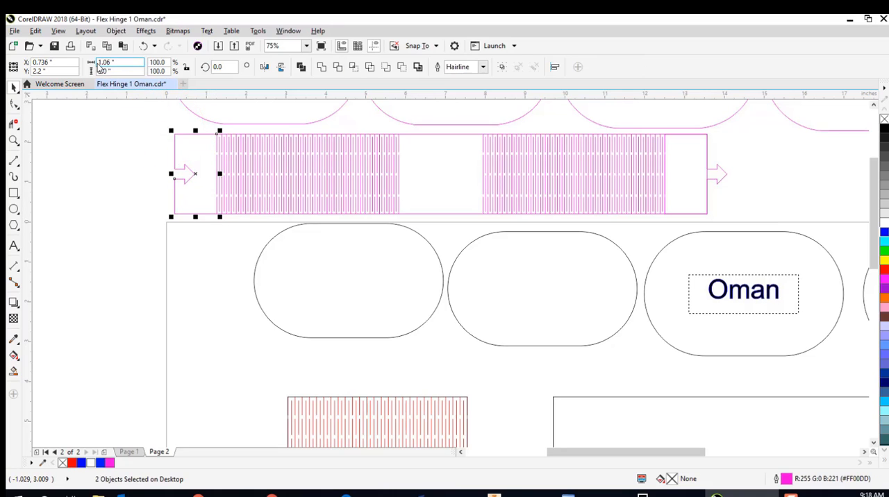
left_click_drag(374, 254, 270, 218)
scroll(440, 307, "down", 2)
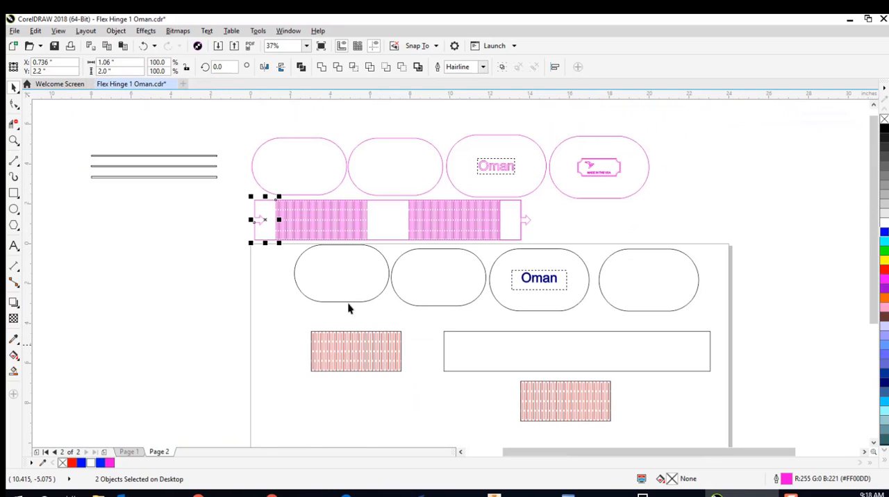
left_click(13, 193)
left_click_drag(444, 332, 472, 369)
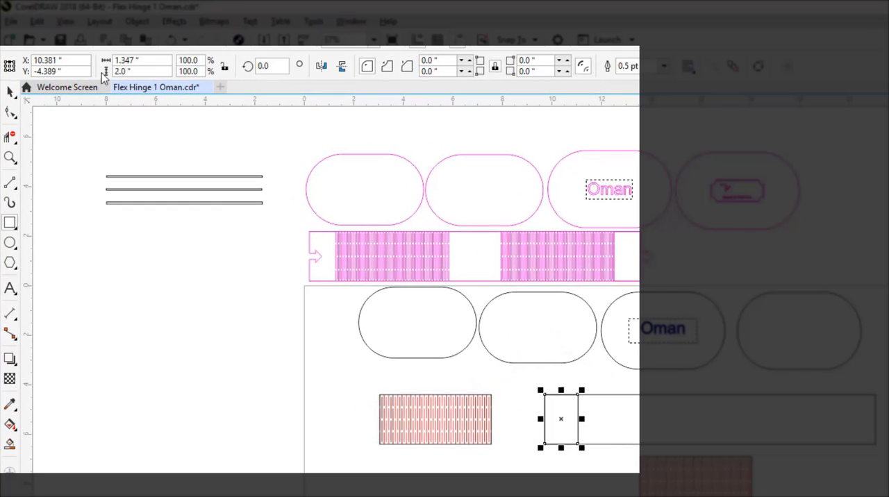
- Set the small end rectangle's width to 1.06 inches and align it flush with the long rectangle's left edge
left_click_drag(133, 62, 123, 62)
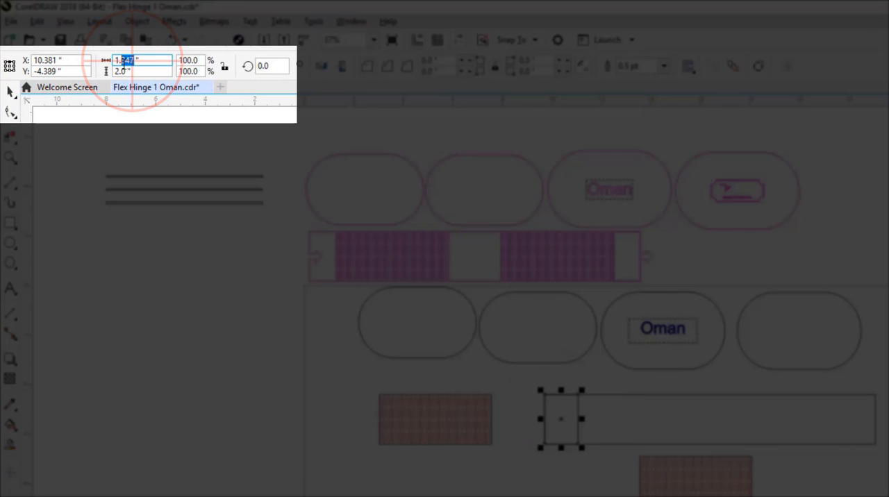
type("06")
key("Return")
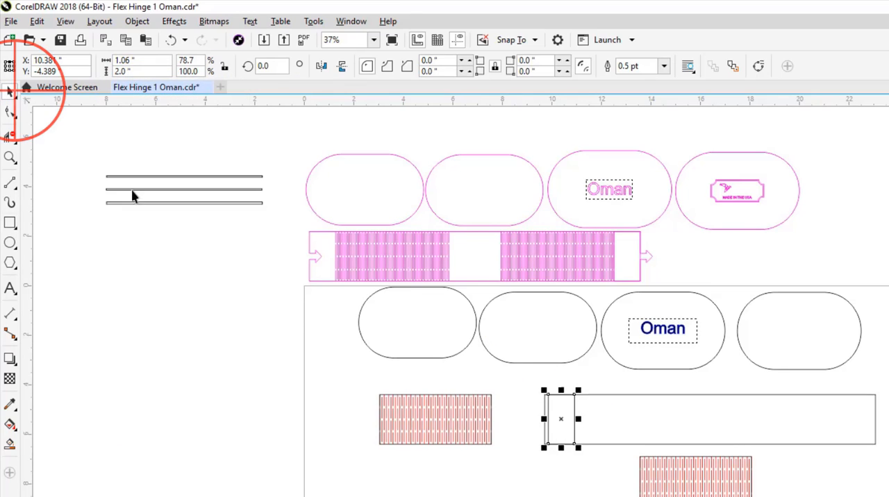
scroll(566, 413, "up", 2)
left_click_drag(530, 375, 523, 374)
left_click(493, 347)
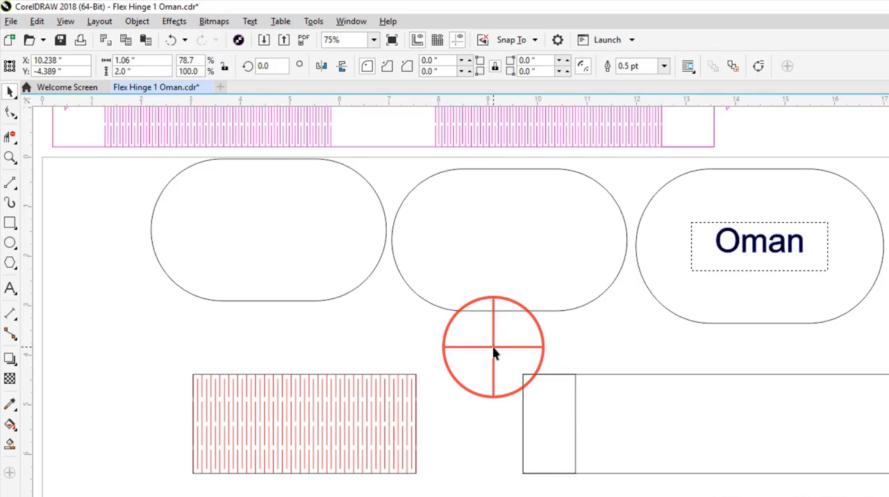
- Move the original hinge block with its outline into the long rectangle, snapped against the small end rectangle's right edge
left_click_drag(149, 353, 445, 488)
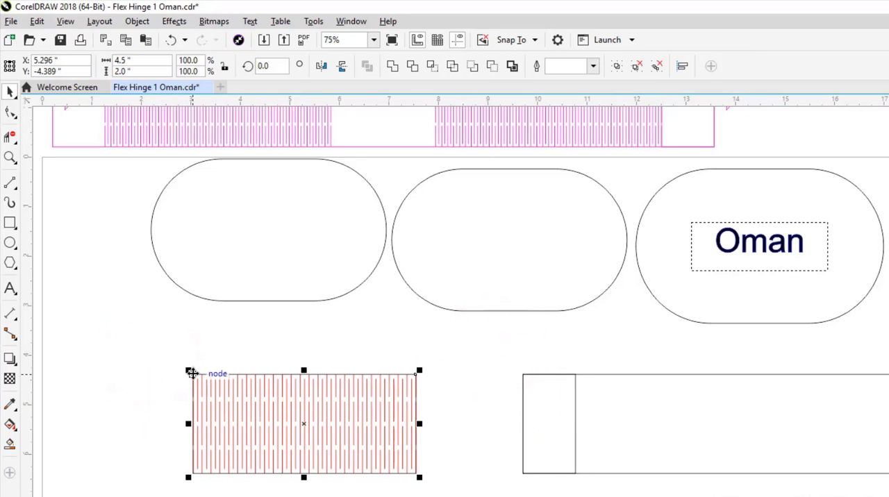
mouse_move(189, 371)
left_mouse_down()
mouse_move(563, 384)
mouse_move(576, 377)
left_mouse_up()
scroll(395, 340, "down", 1)
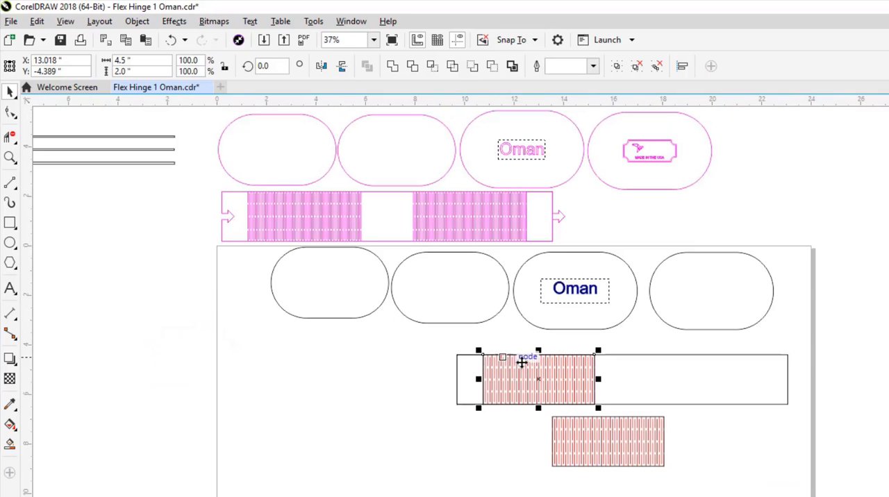
- Measure the gap between the two magenta hinge blocks, and draw a rectangle about 2.17 by 2 inches against the placed hinge block's right edge
left_click_drag(627, 401, 550, 399)
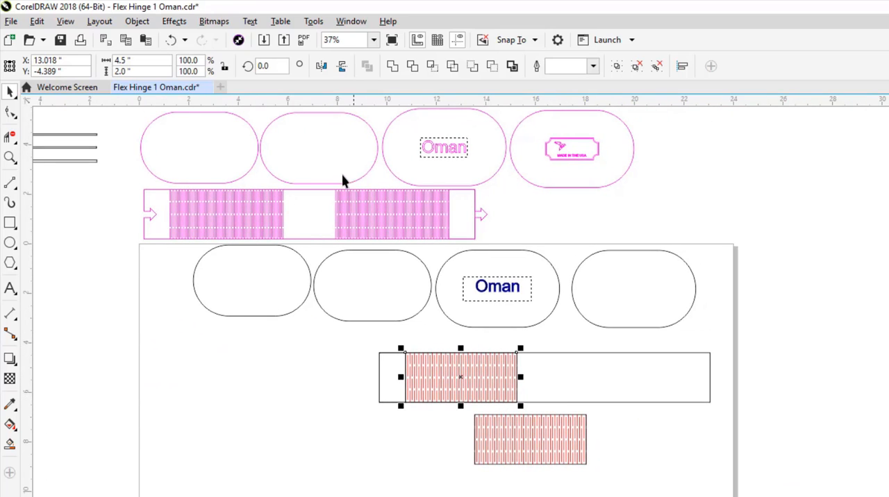
scroll(303, 186, "up", 2)
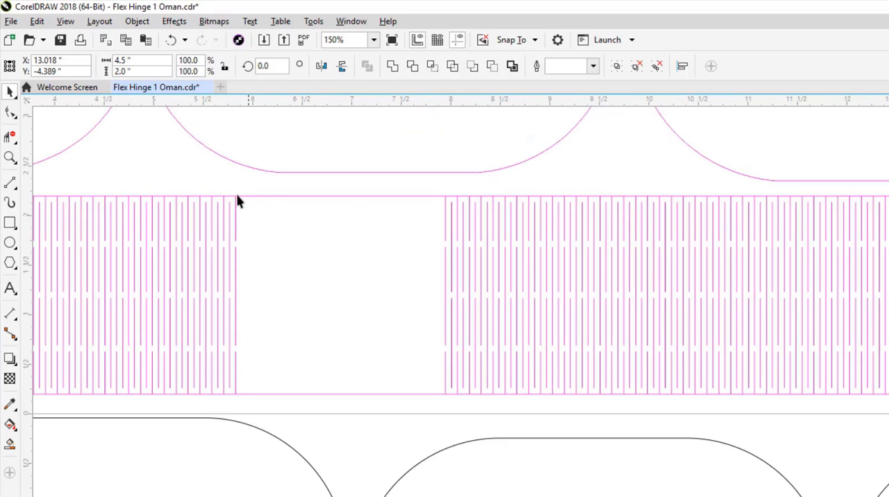
mouse_move(233, 182)
left_mouse_down()
mouse_move(350, 362)
mouse_move(427, 412)
mouse_move(448, 406)
left_mouse_up()
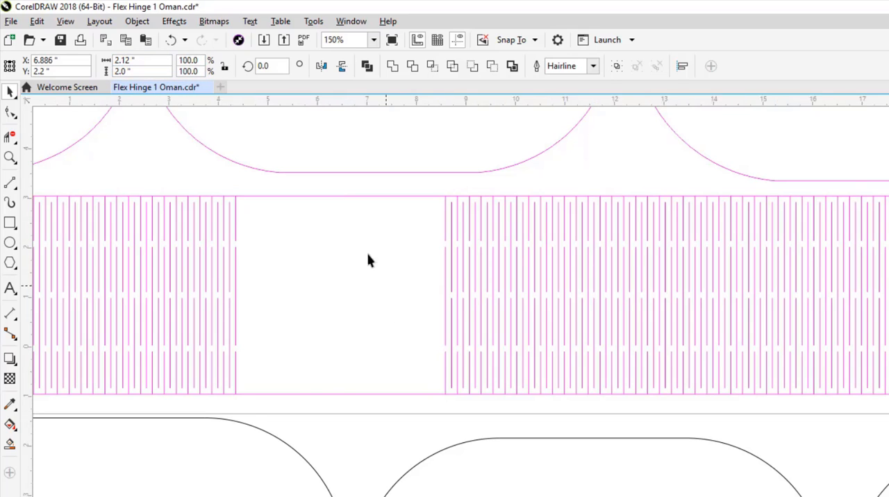
scroll(369, 261, "down", 2)
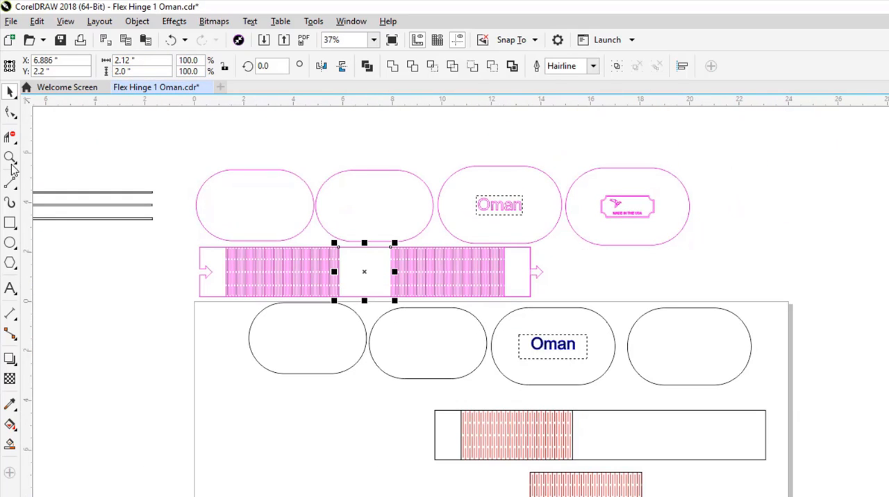
left_click(9, 224)
scroll(604, 453, "up", 1)
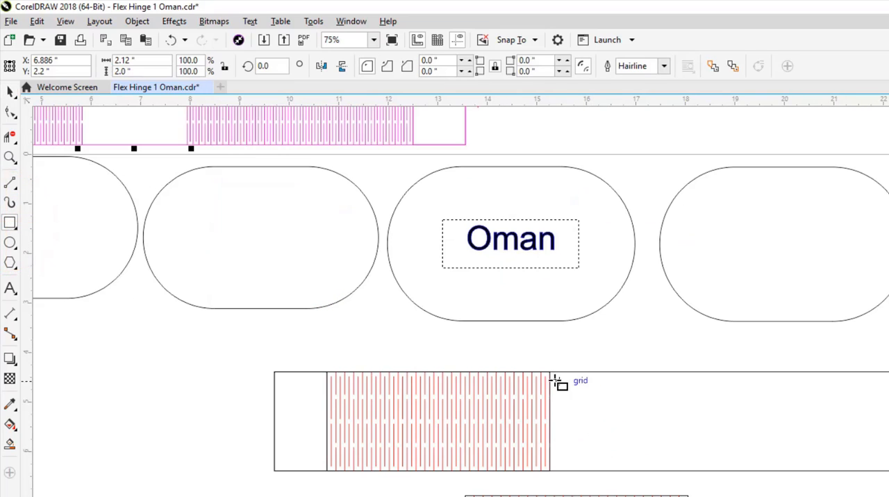
mouse_move(550, 372)
left_mouse_down()
mouse_move(646, 438)
mouse_move(657, 471)
left_mouse_up()
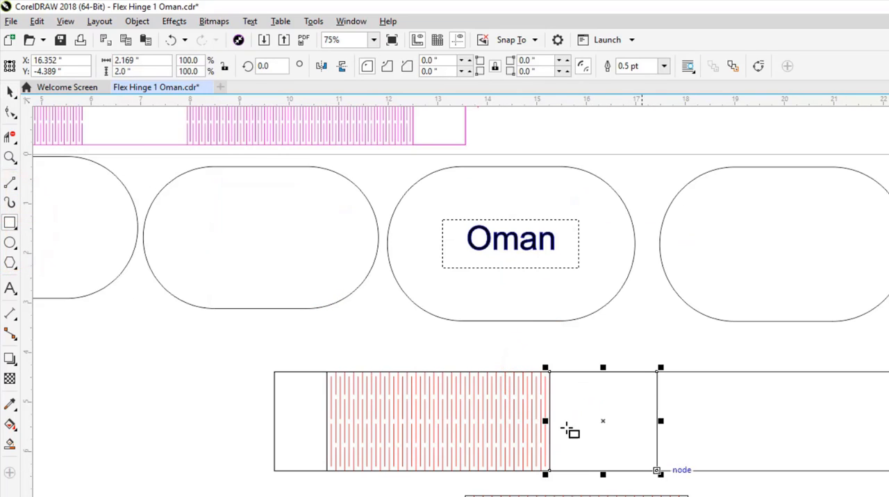
- Set the new middle rectangle's width to 2.112 inches and align its corner node flush with the hinge block's right edge
left_click(133, 61)
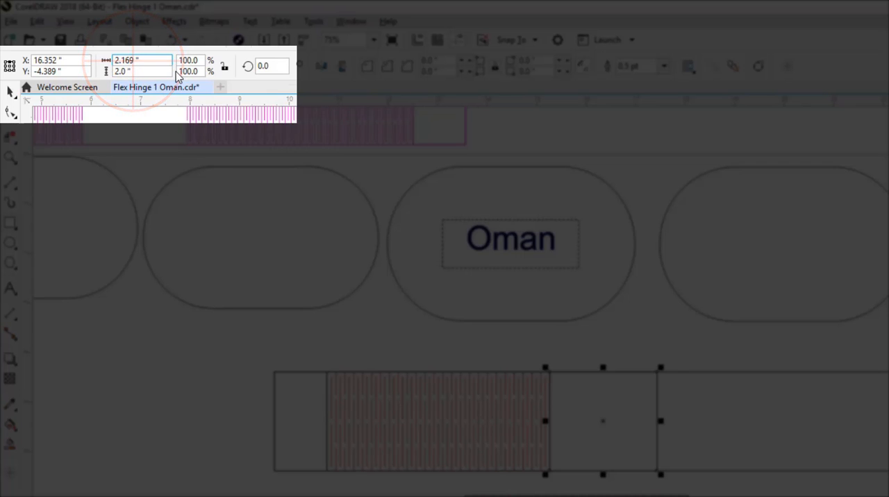
key("BackSpace")
key("BackSpace")
key("Return")
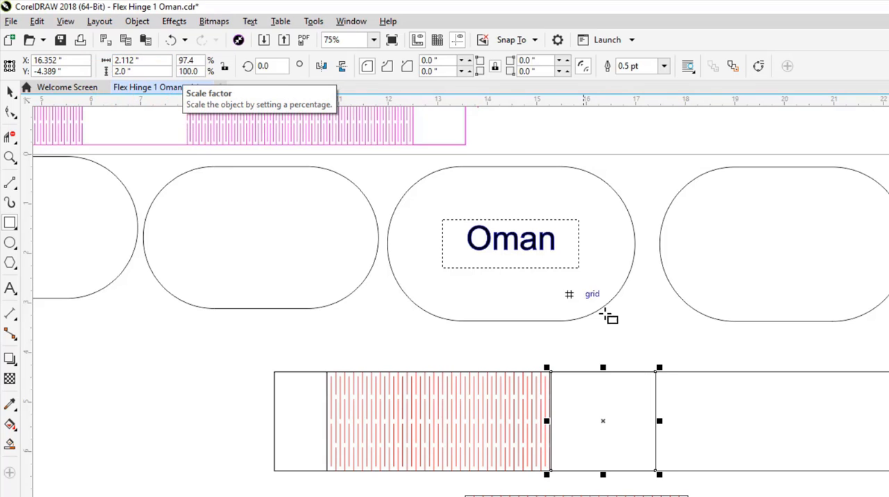
scroll(542, 363, "up", 3)
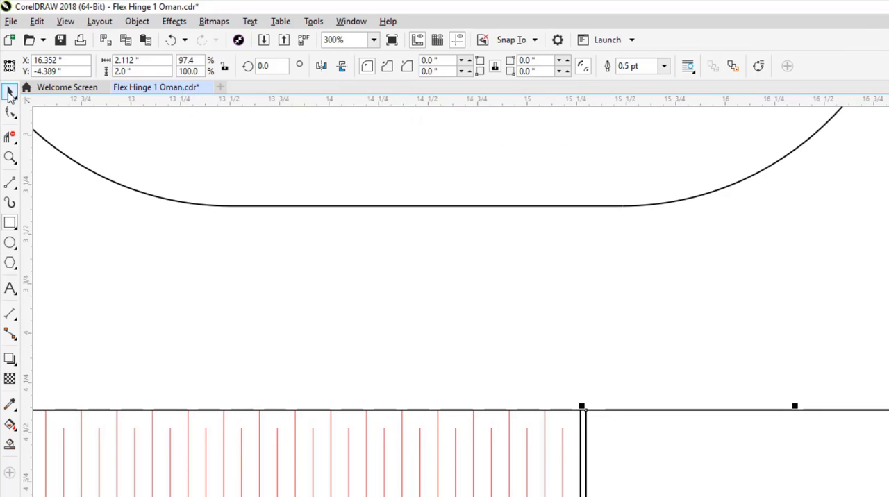
left_click(9, 93)
scroll(591, 431, "up", 5)
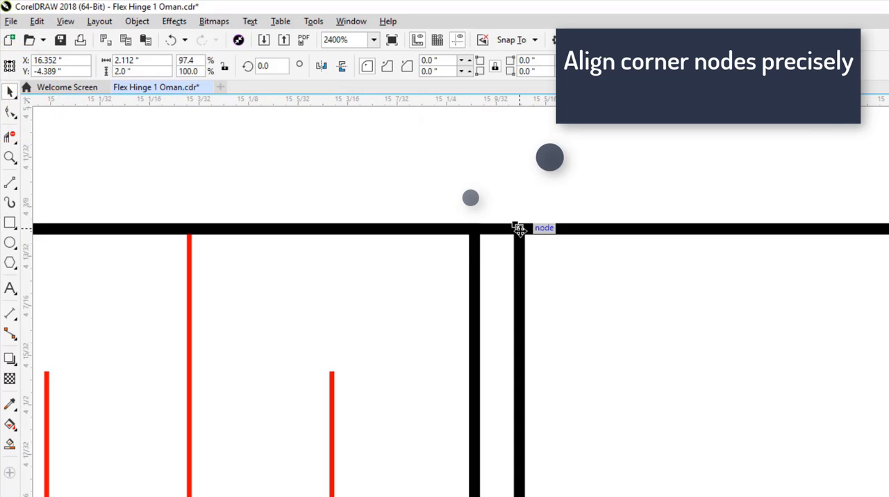
left_click_drag(519, 229, 475, 237)
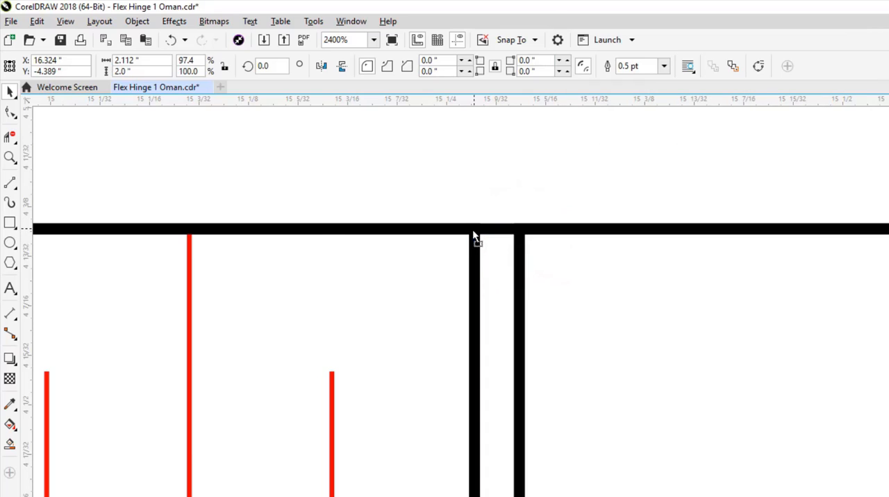
- Move the second hinge block with its outline into the long rectangle, snapped against the middle rectangle's right edge
scroll(445, 193, "down", 8)
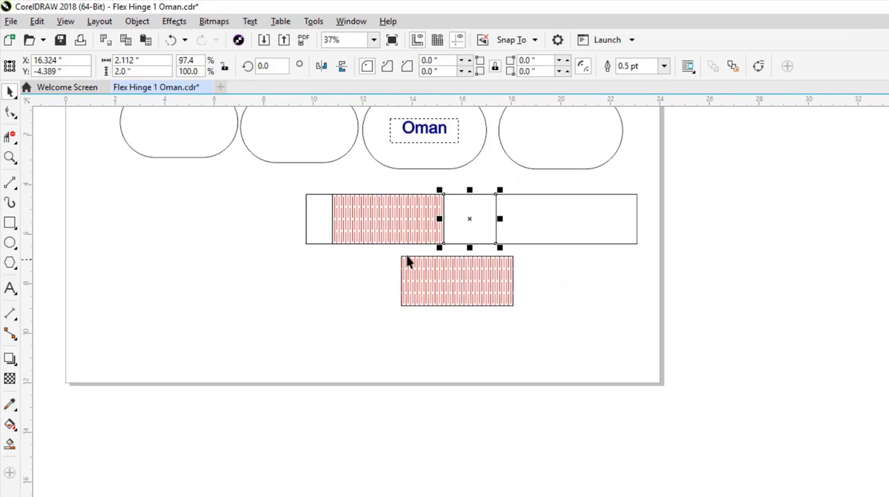
mouse_move(393, 250)
left_mouse_down()
mouse_move(422, 272)
mouse_move(533, 314)
left_mouse_up()
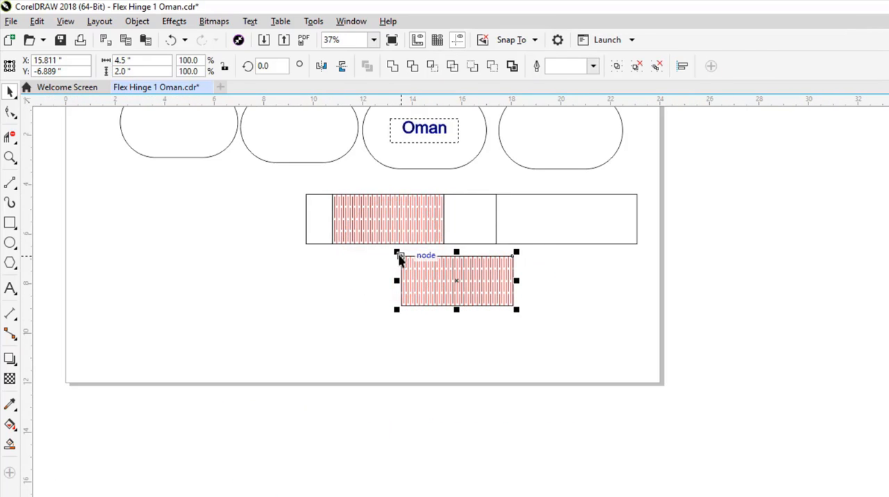
mouse_move(401, 256)
left_mouse_down()
mouse_move(449, 241)
mouse_move(506, 201)
mouse_move(497, 197)
left_mouse_up()
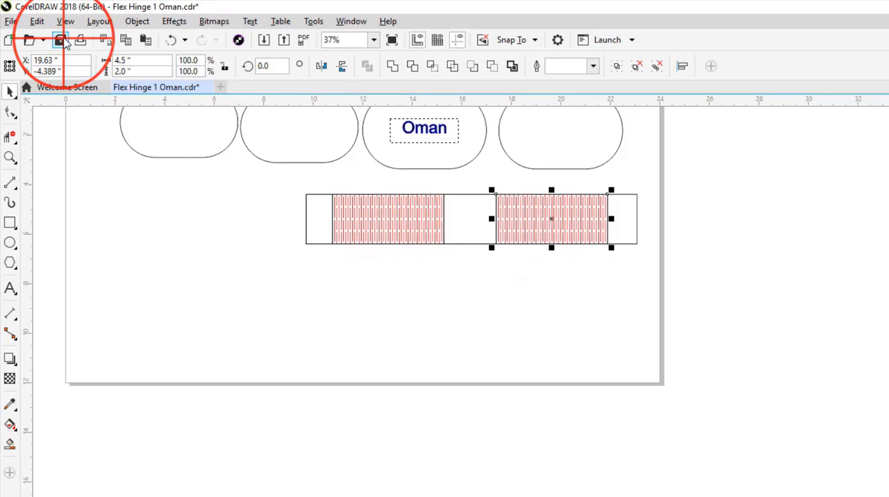
- Draw a right-pointing arrow shape about 2.11 by 1.17 inches in the empty area below the fourth oval
scroll(725, 334, "up", 2)
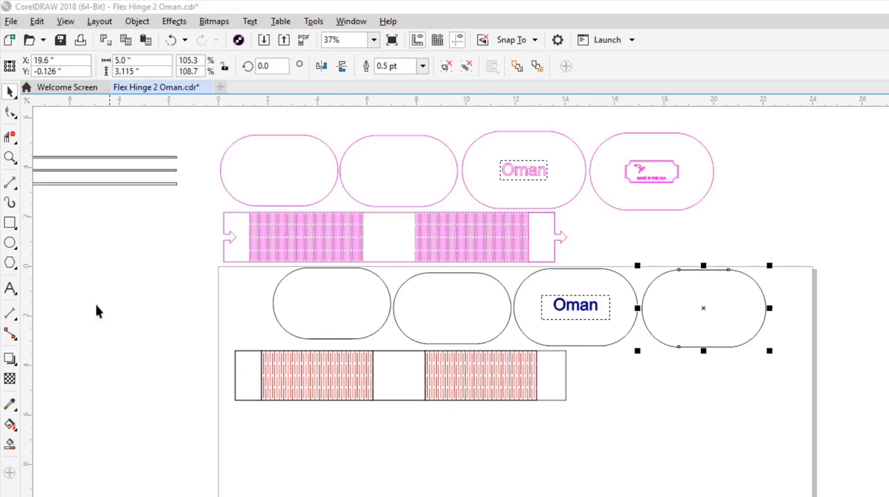
left_click(11, 266)
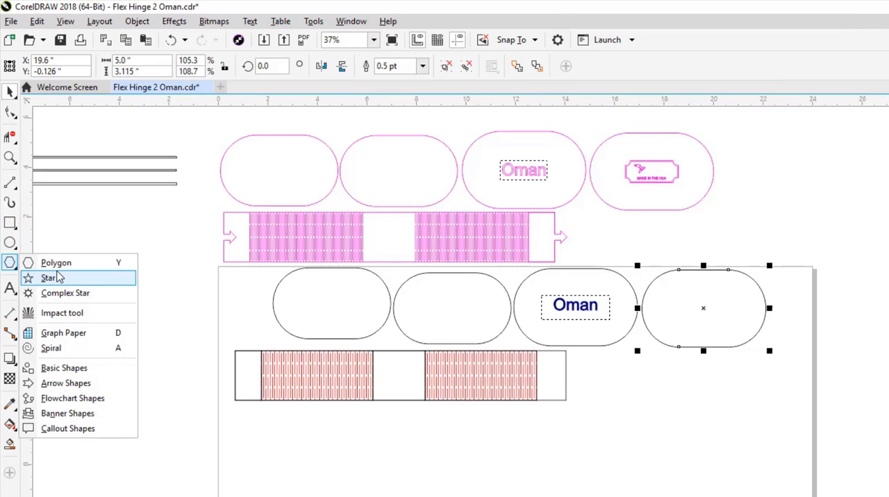
left_click(72, 389)
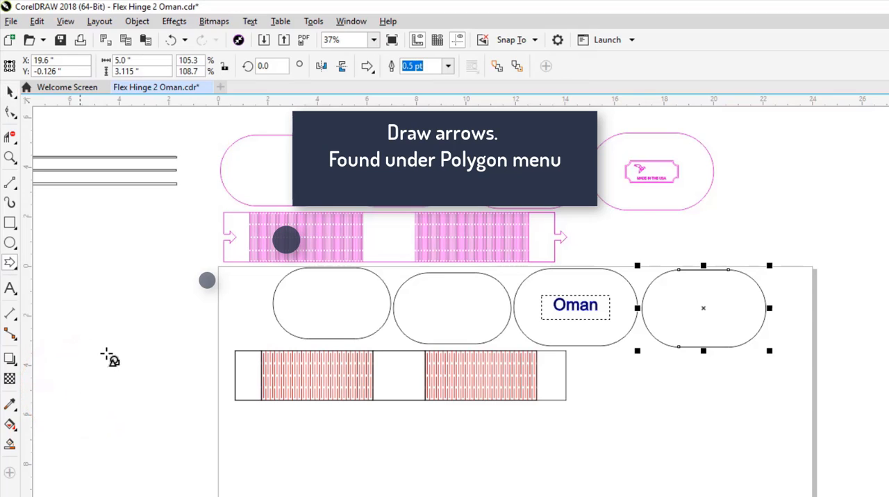
mouse_move(685, 406)
left_mouse_down()
mouse_move(730, 413)
mouse_move(738, 429)
left_mouse_up()
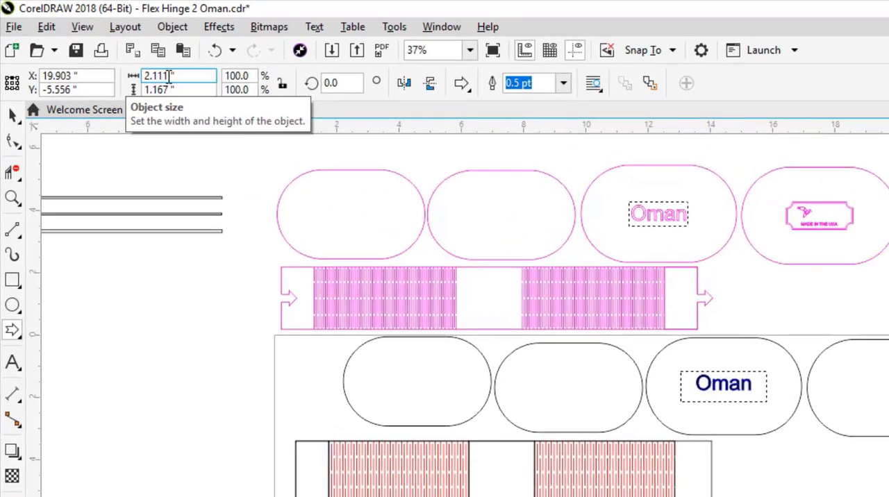
- Set the arrow's width and height to 0.5 inches each
left_click(125, 61)
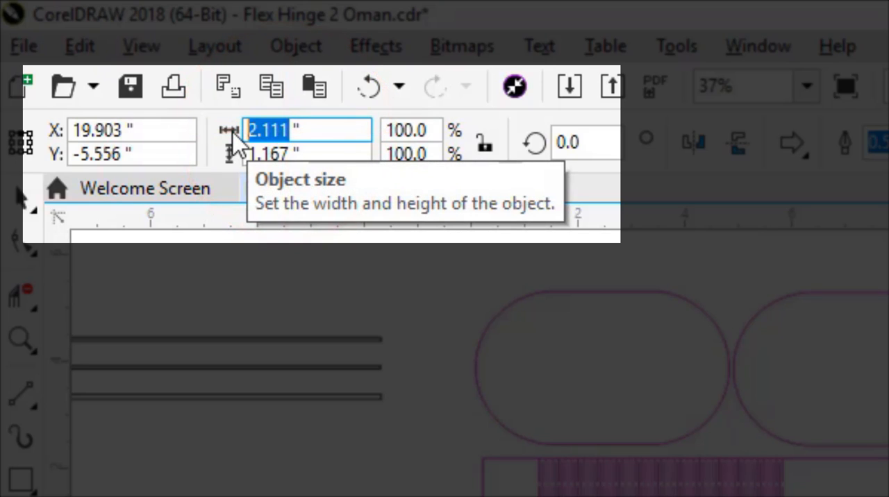
type(".5")
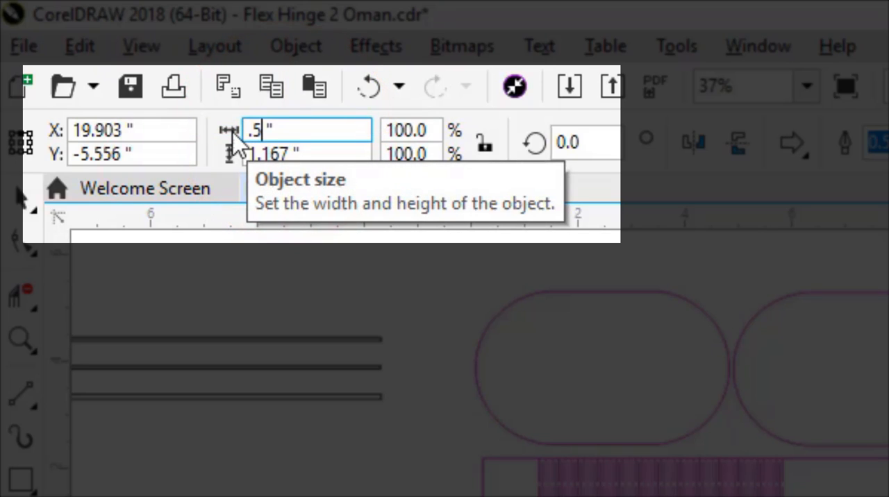
left_click(291, 149)
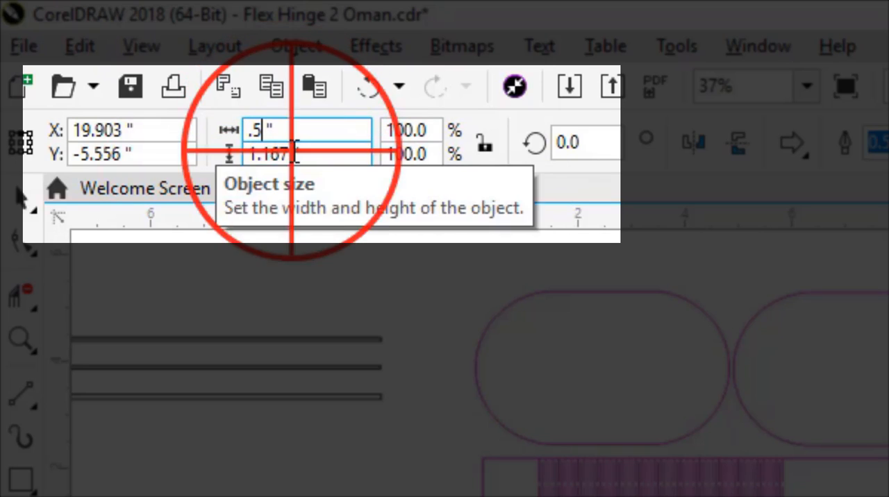
type(".5")
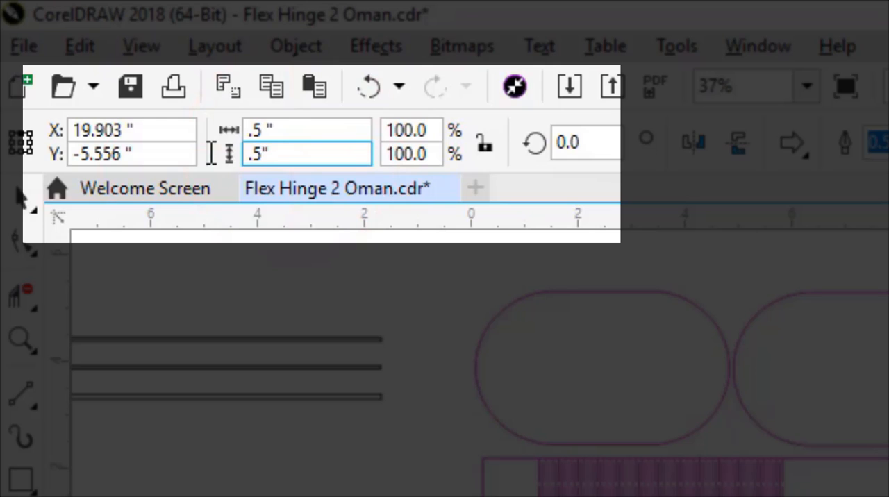
key("Return")
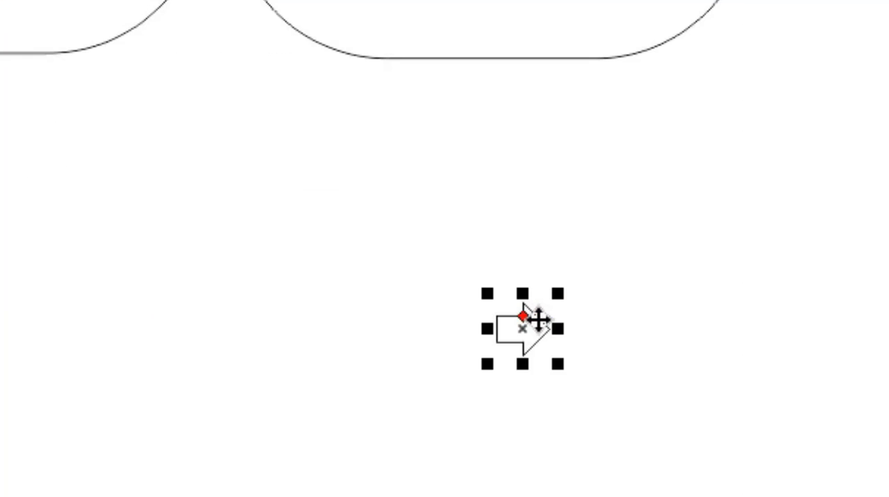
- Move the arrow to the hinge strip and snap the middle of its tail to the strip's right edge at mid-height
left_click_drag(498, 331, 152, 220)
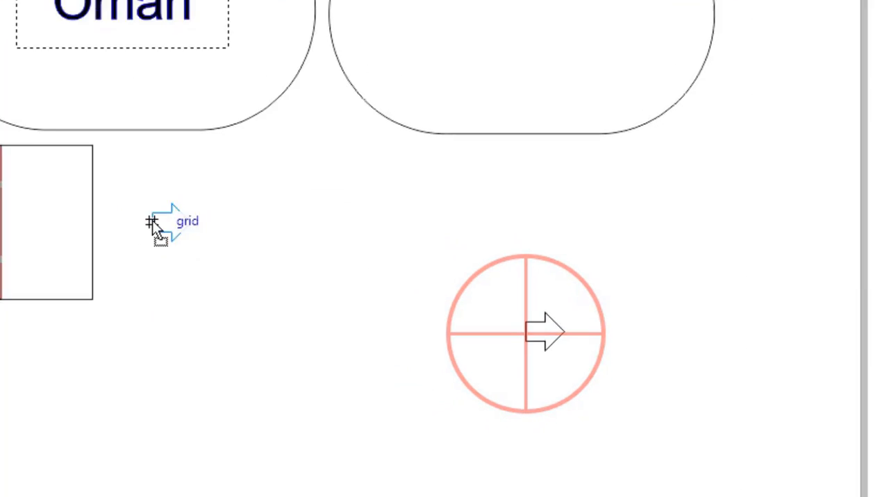
scroll(364, 277, "up", 3)
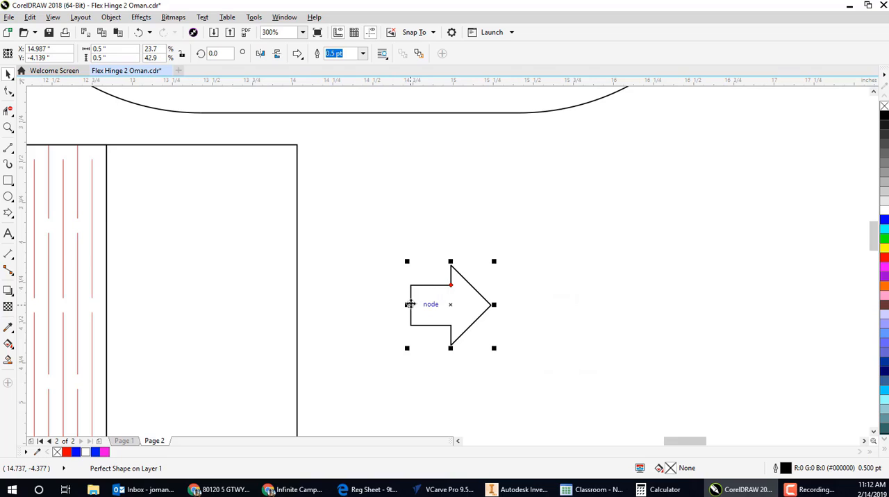
scroll(410, 304, "up", 2)
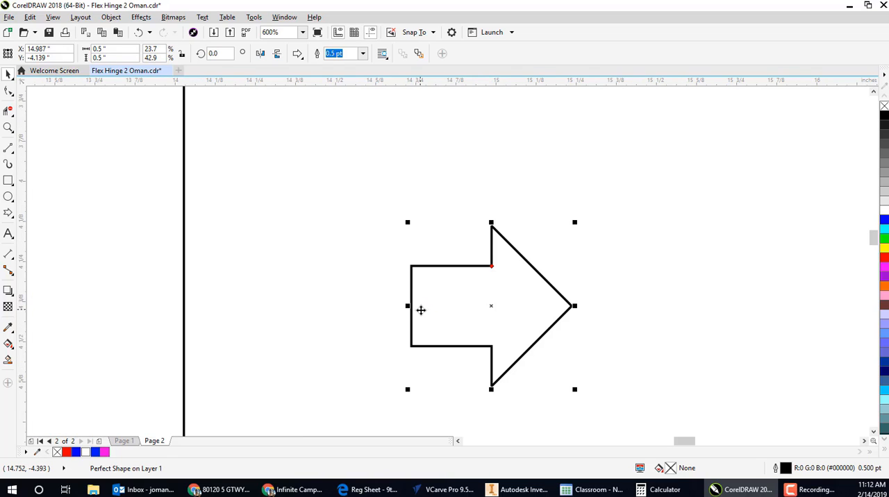
left_click_drag(410, 306, 182, 309)
- Place a copy of the arrow at the strip's other end, its tail snapped to the inside of the left edge at mid-height
scroll(455, 282, "down", 8)
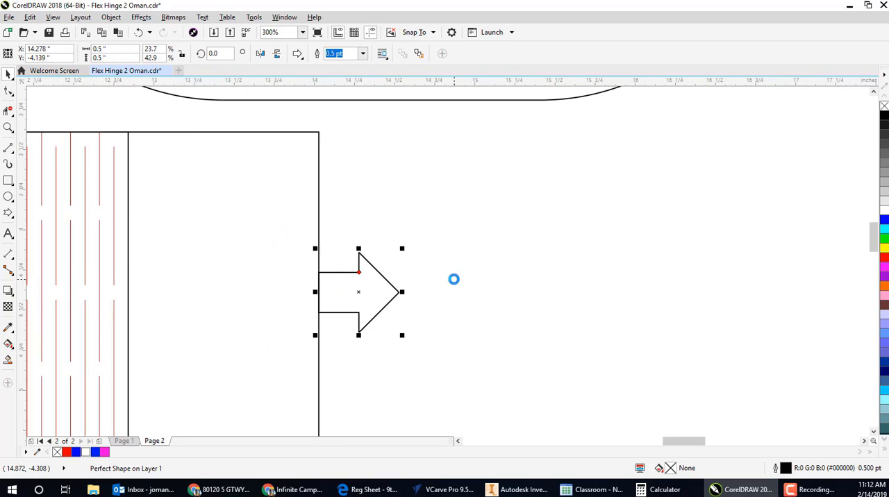
left_click_drag(466, 279, 183, 281)
scroll(170, 286, "up", 4)
scroll(171, 286, "up", 2)
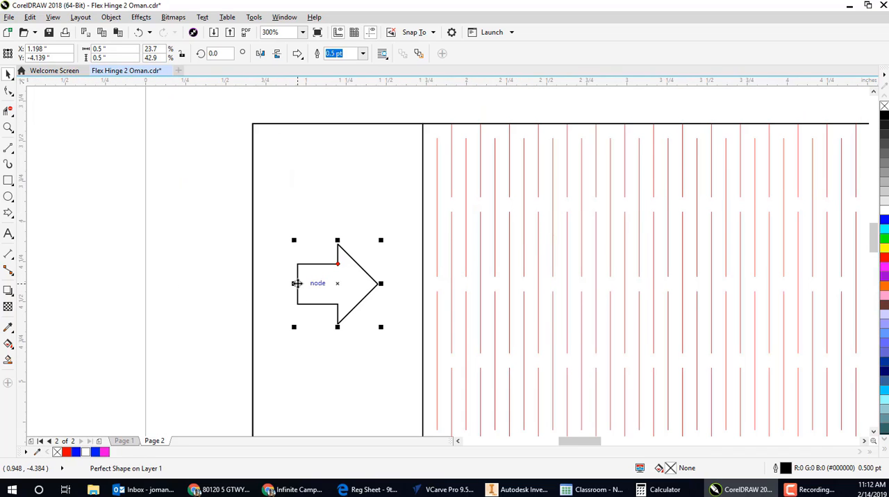
left_click_drag(297, 283, 253, 286)
left_click_drag(253, 291, 253, 292)
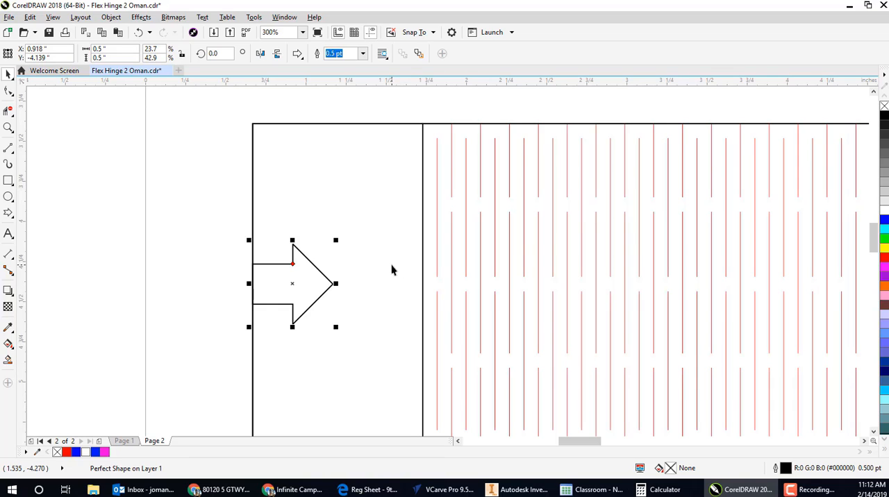
- Trim away the overlapping edge segments across both arrow tails with Virtual Segment Delete, opening the strip's outline at both ends
scroll(367, 269, "down", 1)
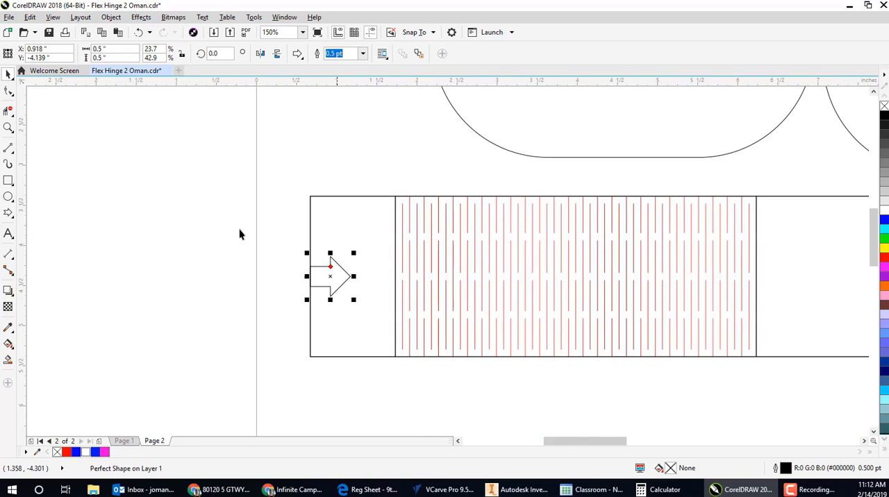
left_click(8, 111)
scroll(306, 277, "up", 2)
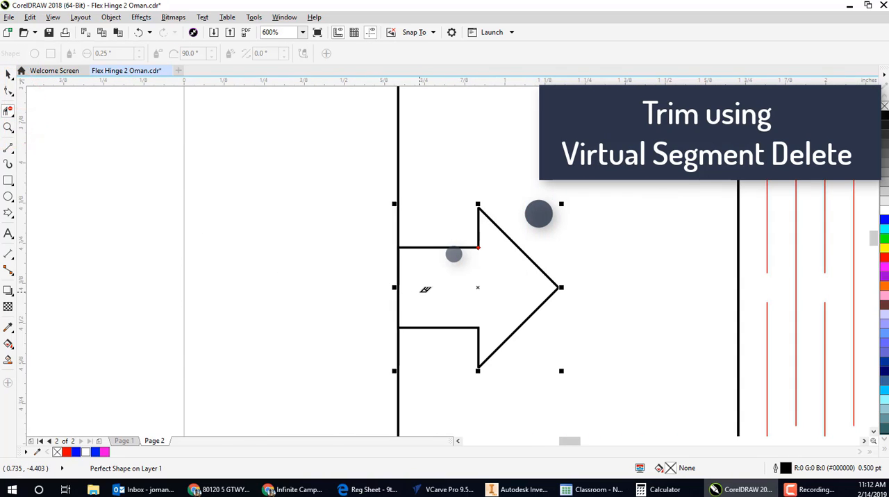
left_click(425, 289)
scroll(260, 226, "down", 3)
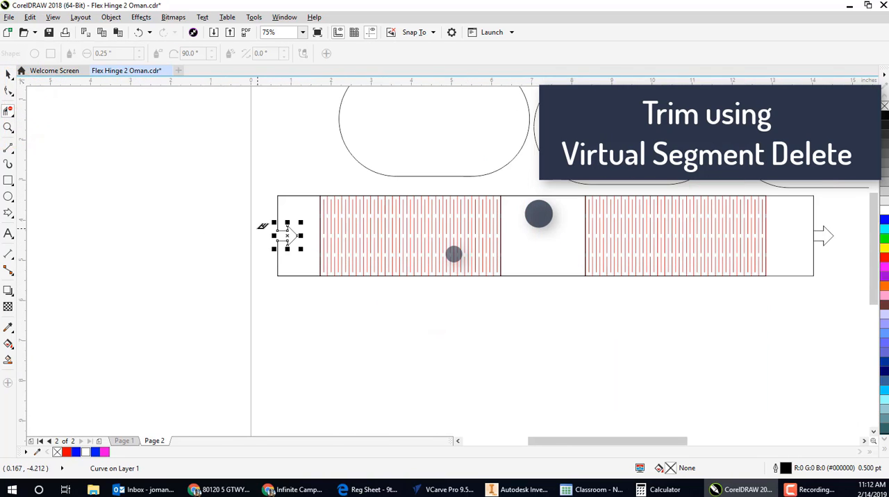
scroll(826, 233, "up", 2)
left_click(804, 237)
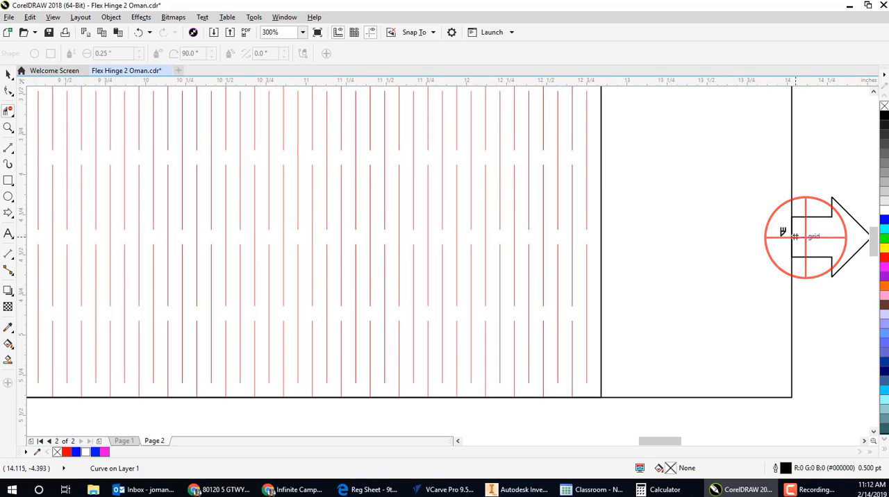
scroll(735, 203, "down", 1)
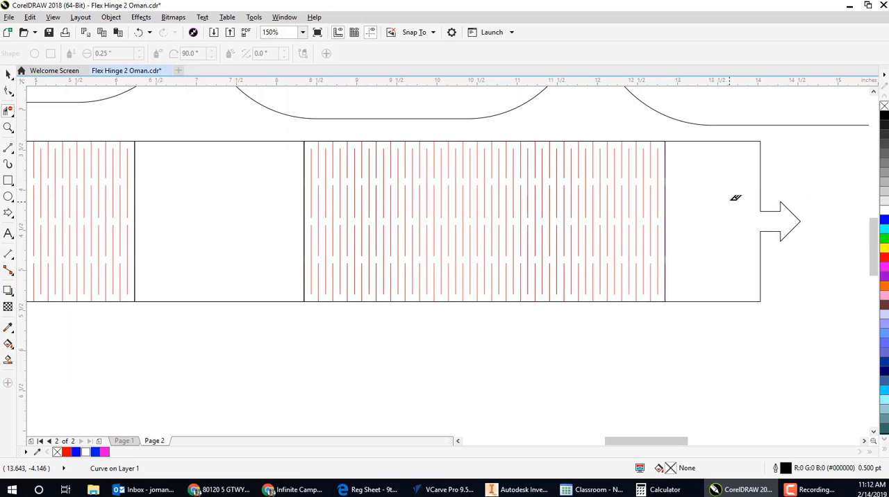
scroll(730, 199, "down", 2)
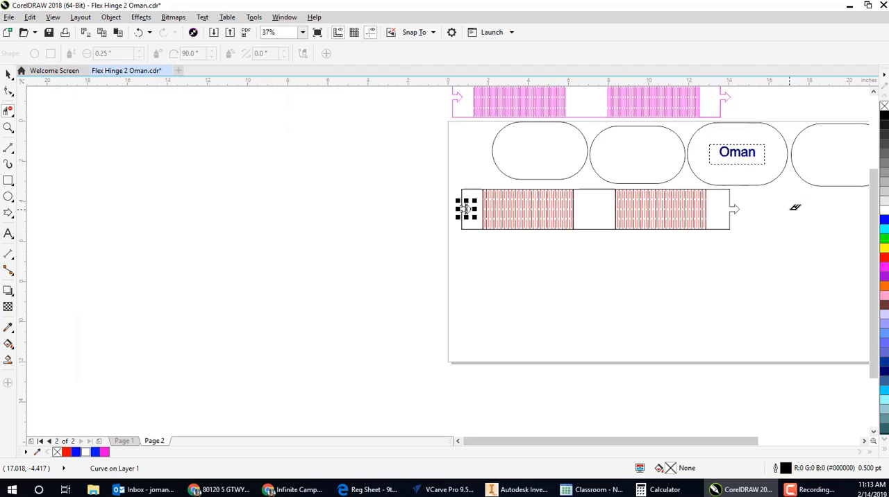
left_click_drag(796, 207, 676, 254)
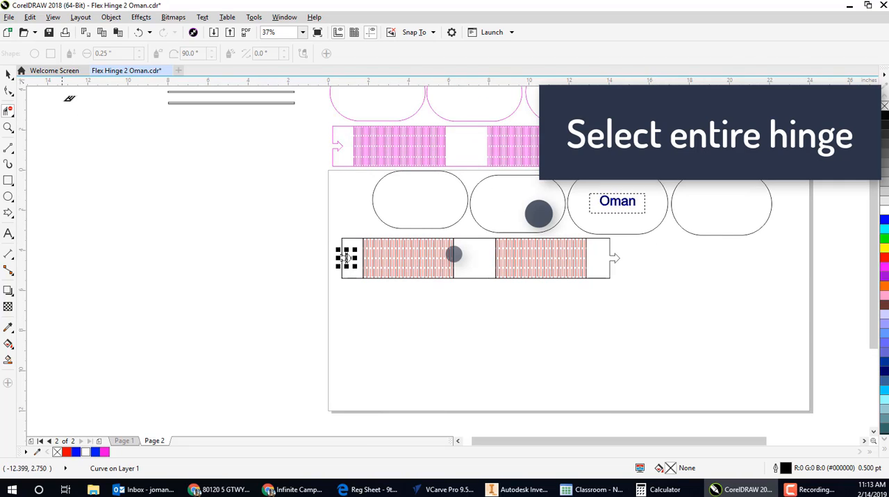
- Group all the hinge strip's parts into one object: outline, flex cut lines and both arrow ends
left_click(6, 74)
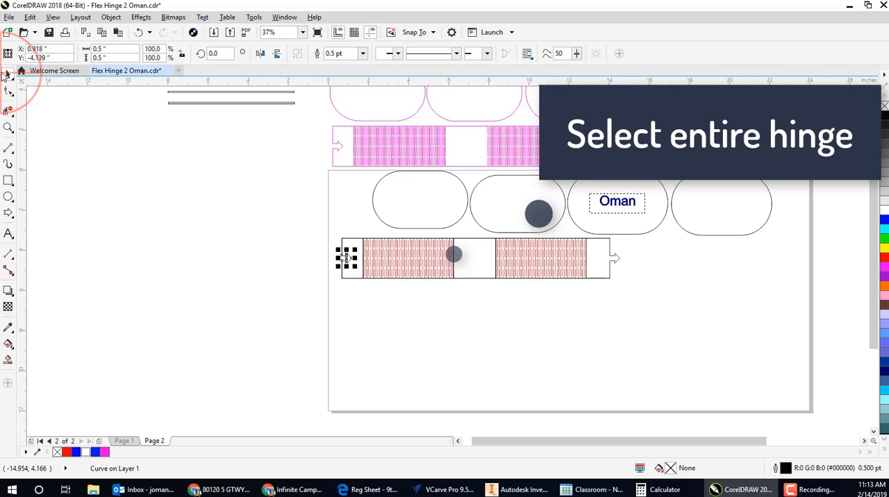
left_click_drag(302, 224, 629, 332)
left_click(111, 17)
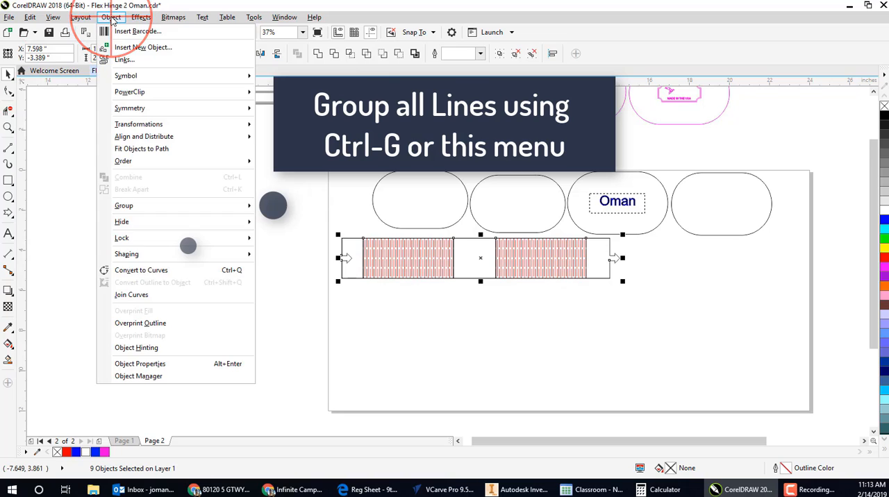
mouse_move(135, 208)
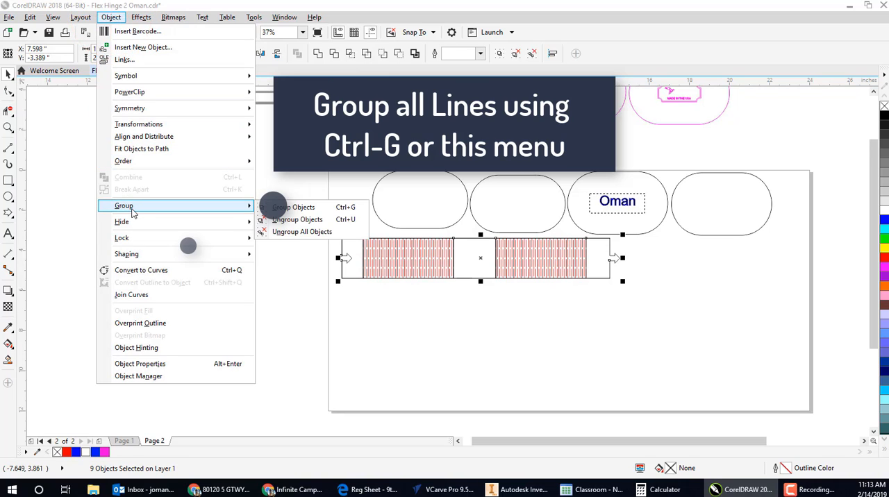
left_click(288, 211)
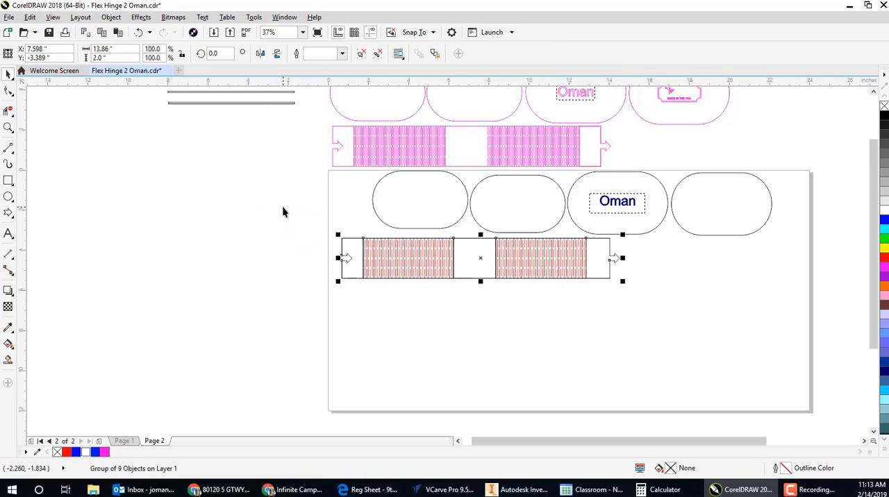
- Set the grouped hinge's outline to Hairline width and pure red, RGB 255, 0, 0
double_click(784, 470)
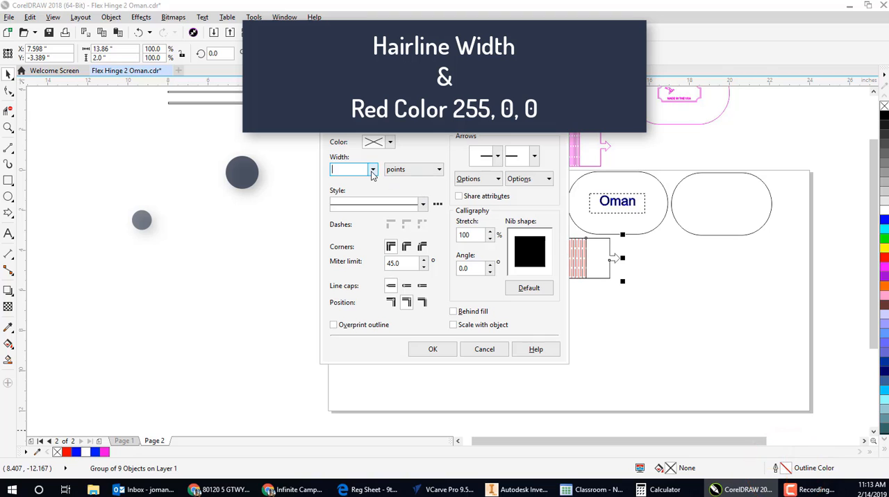
left_click(372, 170)
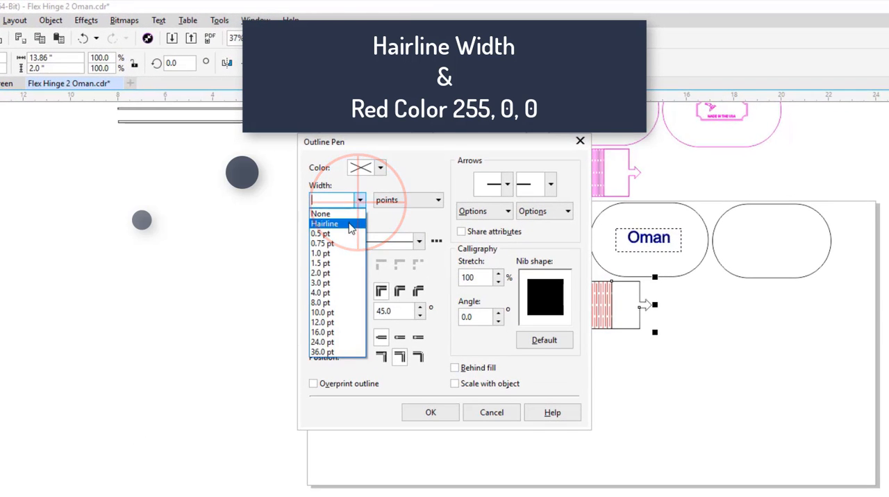
left_click(324, 224)
left_click(380, 168)
left_click(430, 236)
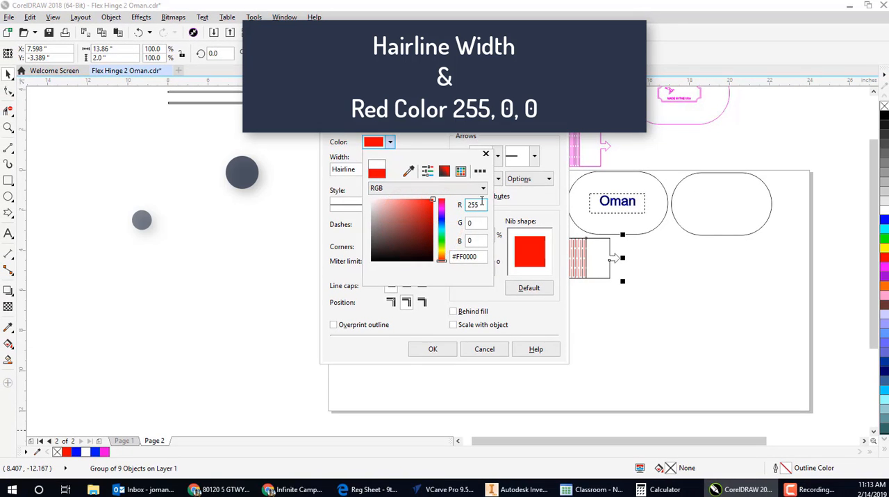
left_click(473, 223)
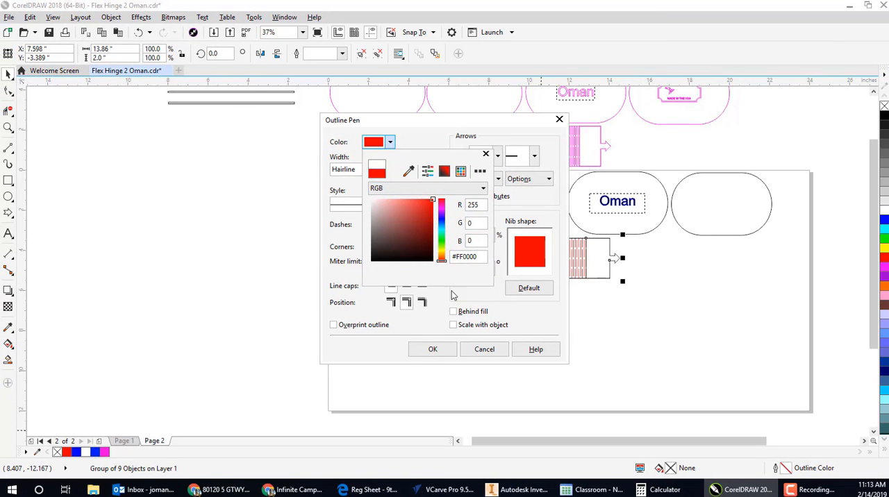
left_click(434, 351)
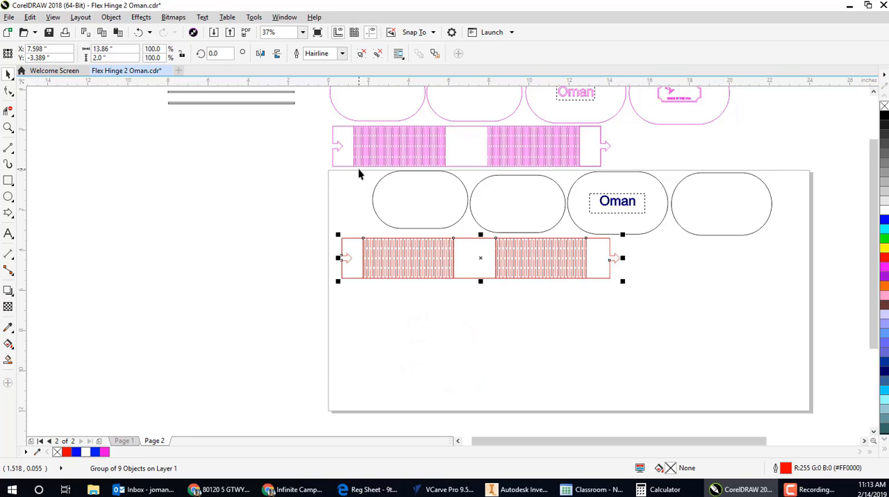
- Give the two leftmost ovals on the page a Hairline outline in red, RGB 255, 0, 0
left_click_drag(352, 168, 574, 238)
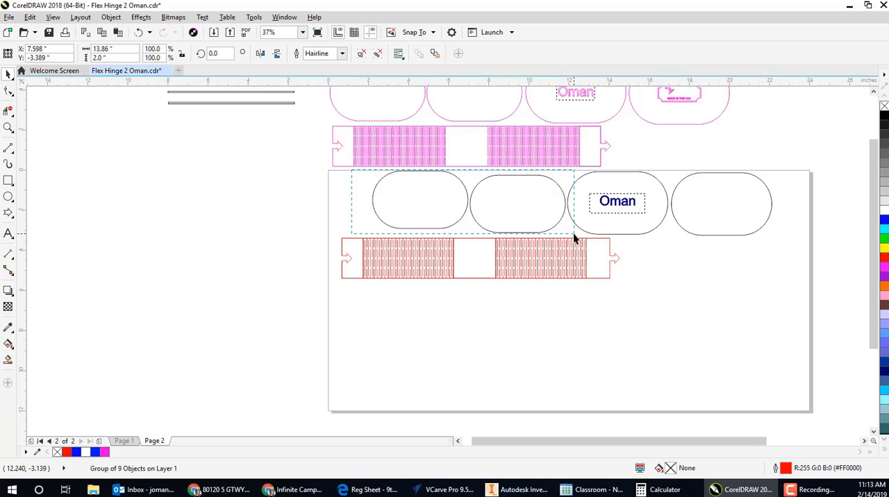
left_click_drag(574, 238, 574, 238)
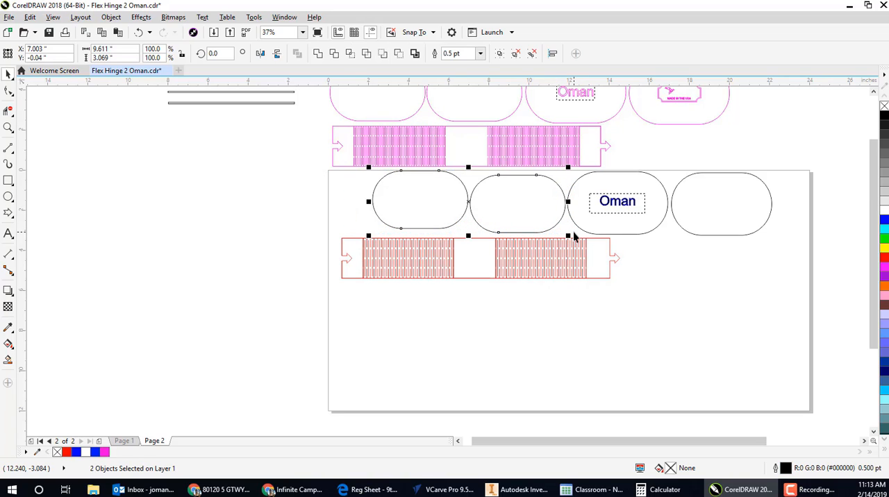
left_click(790, 470)
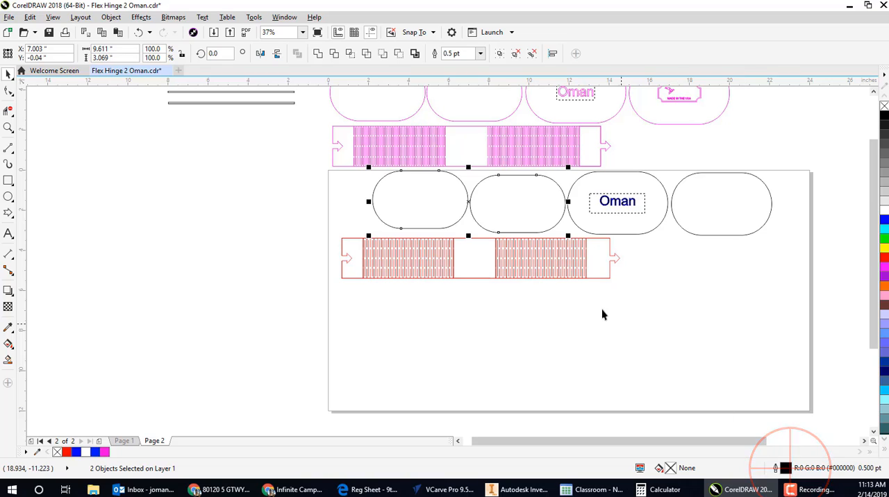
double_click(788, 468)
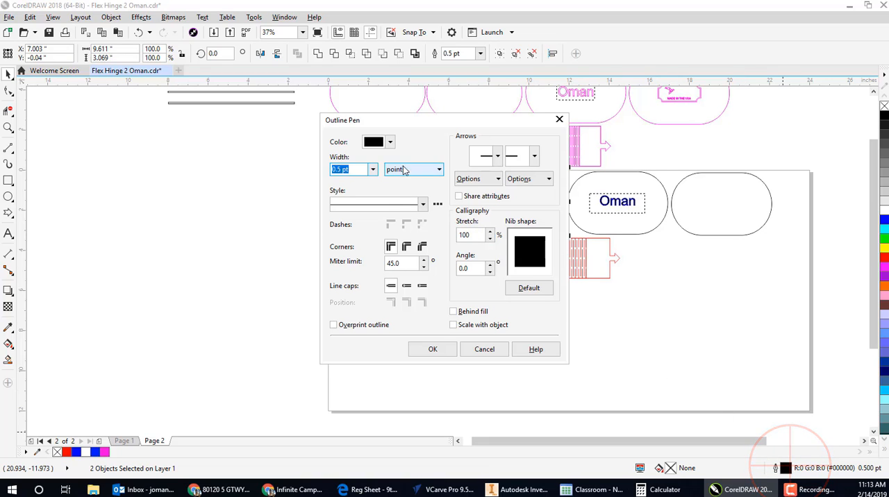
left_click(374, 170)
left_click(365, 183)
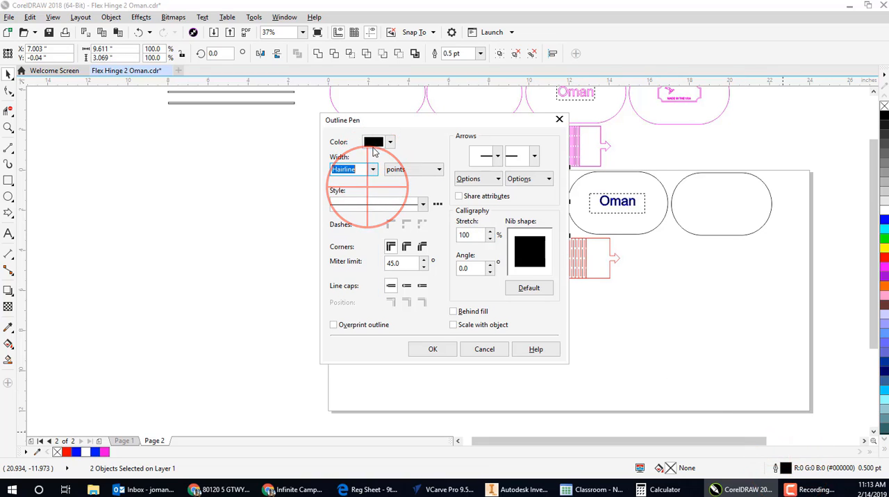
left_click(391, 142)
left_click(433, 201)
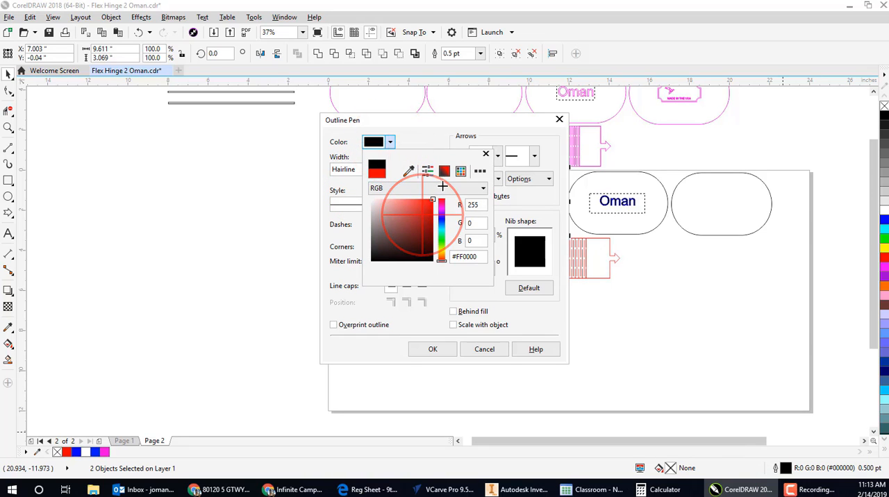
left_click(444, 346)
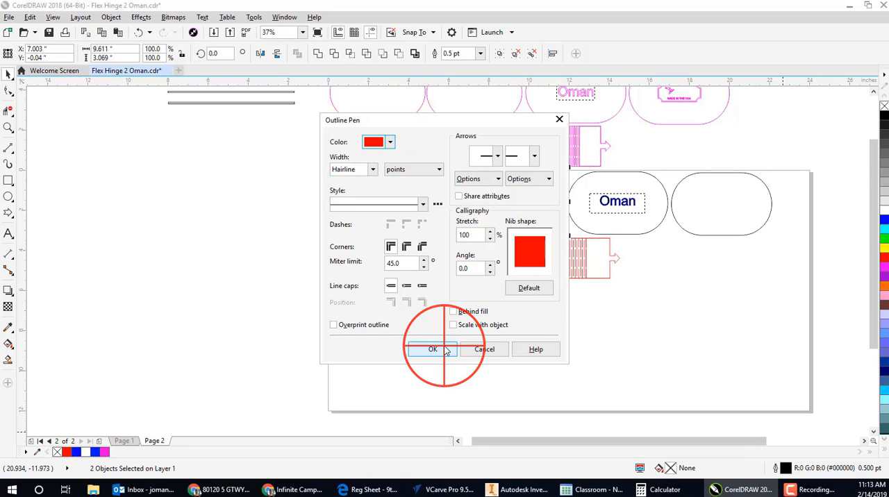
left_click(433, 355)
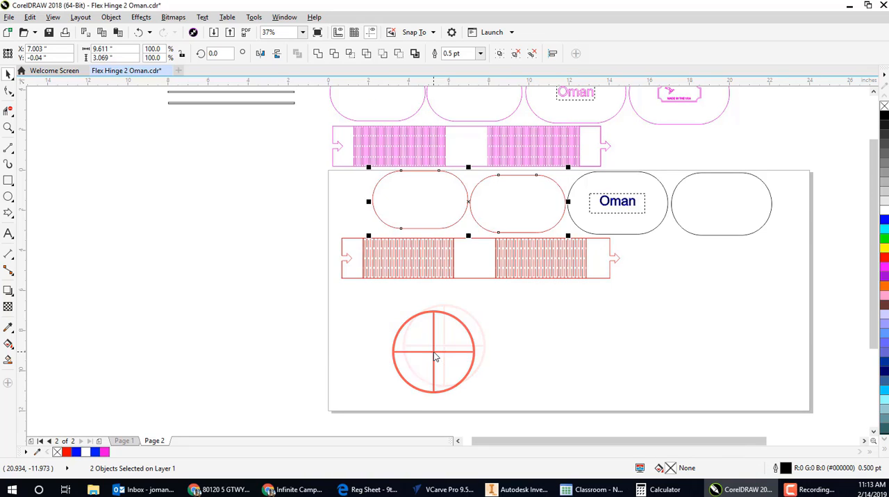
- Give the oval around the surname text and the rightmost oval a Hairline outline in red, RGB 255, 0, 0
left_click(667, 201)
left_click(685, 179)
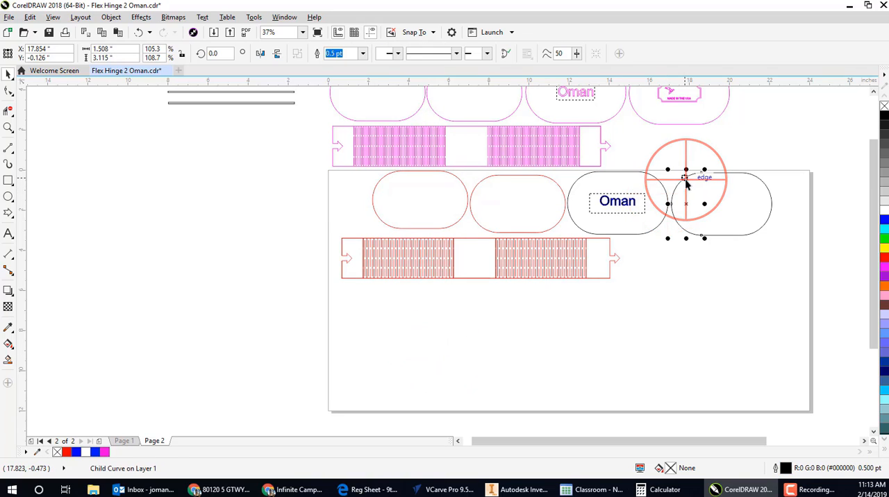
left_click(723, 176)
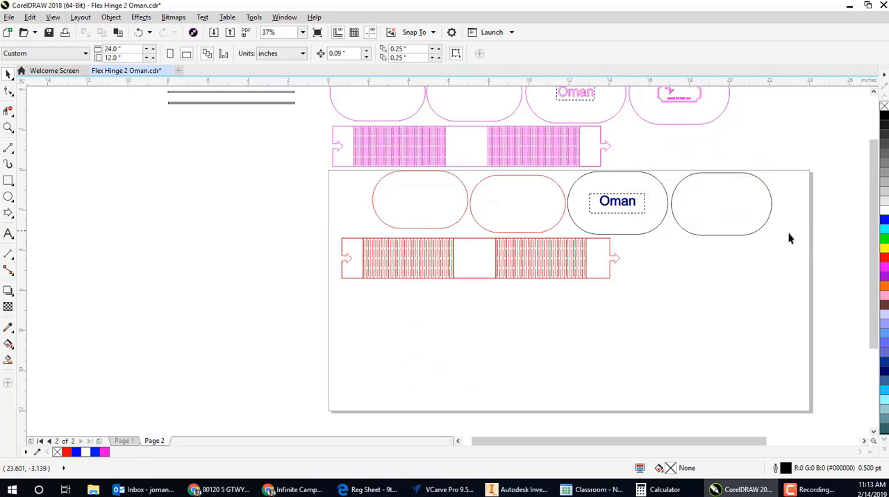
left_click_drag(791, 237, 665, 163)
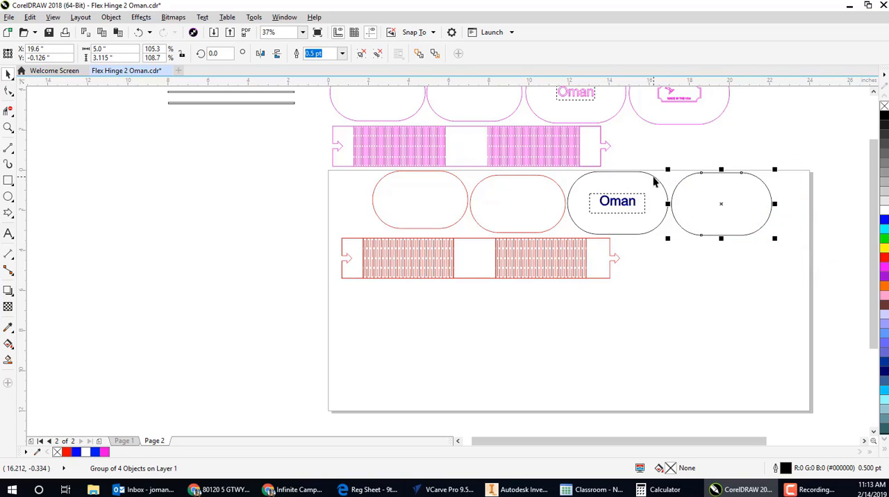
left_click(656, 177, "shift")
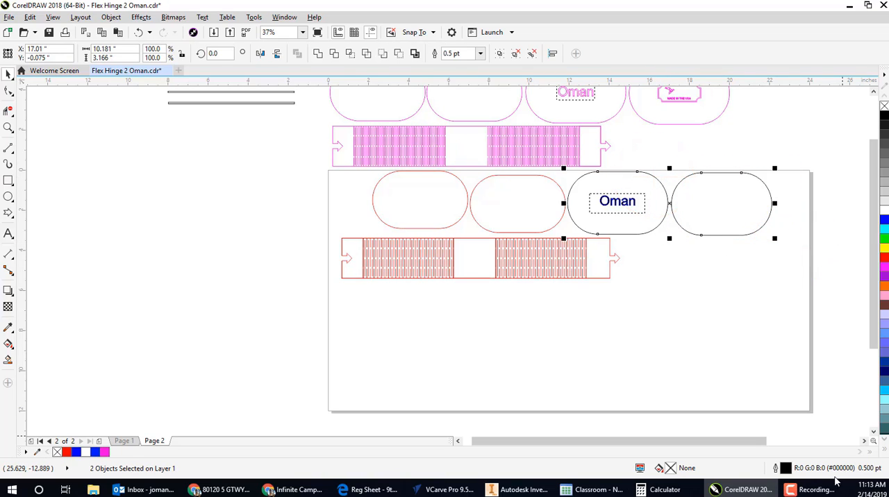
double_click(783, 468)
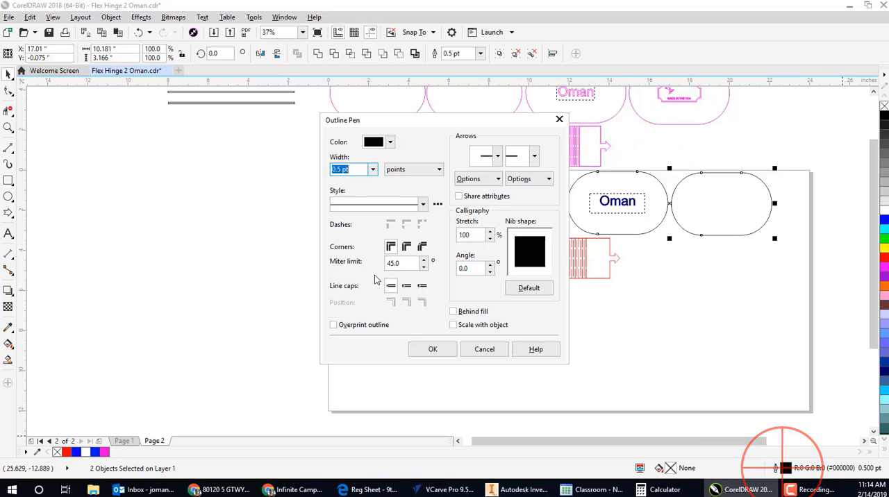
left_click(373, 169)
left_click(363, 190)
left_click(389, 142)
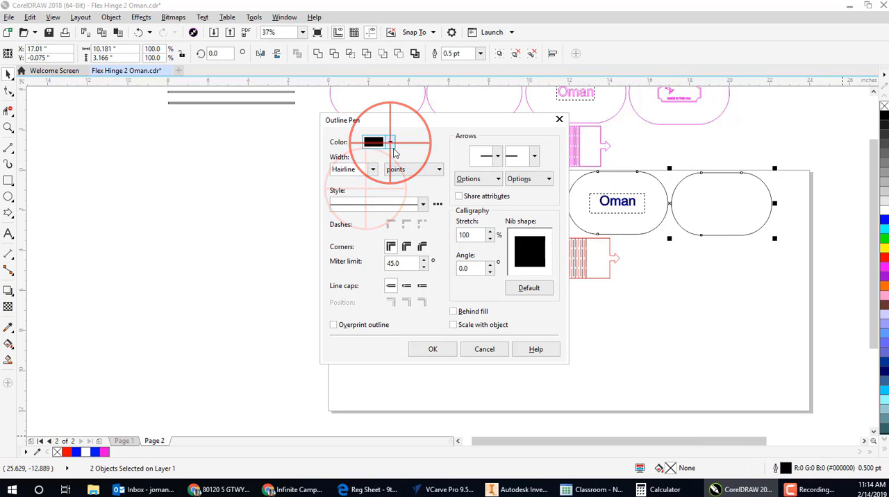
left_click(431, 201)
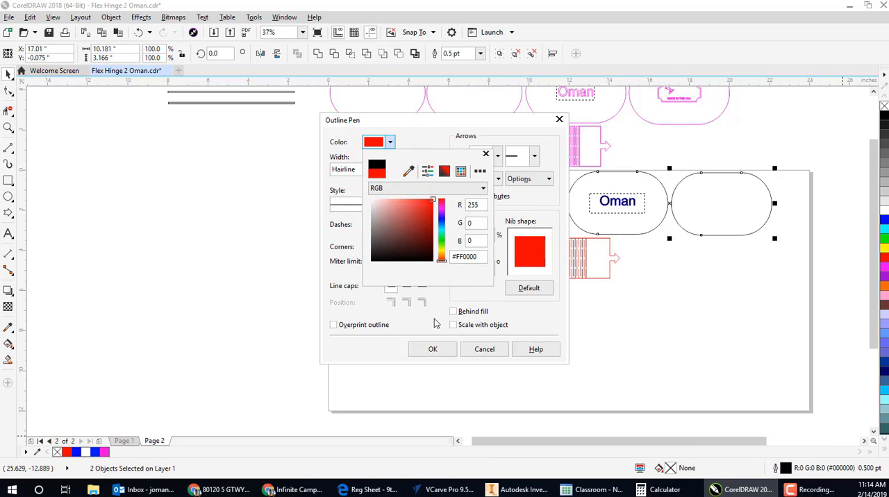
left_click(436, 352)
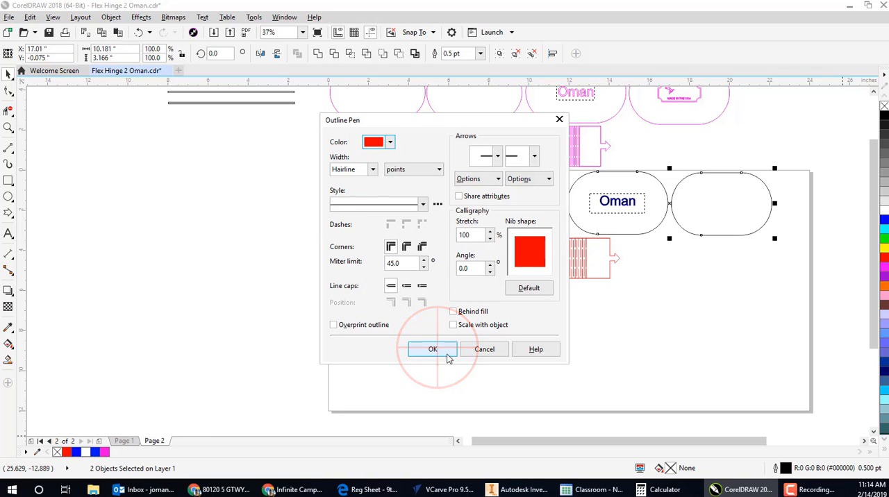
left_click(446, 351)
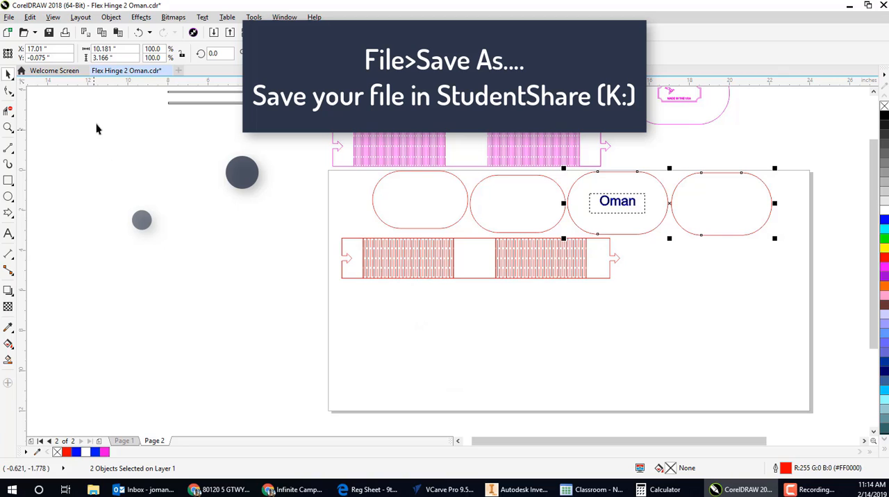
- Start saving the drawing under a new location, browsing StudentShare (K:) to East Junior High, TechEd, the teacher's folder and 7TH Hour
left_click(9, 16)
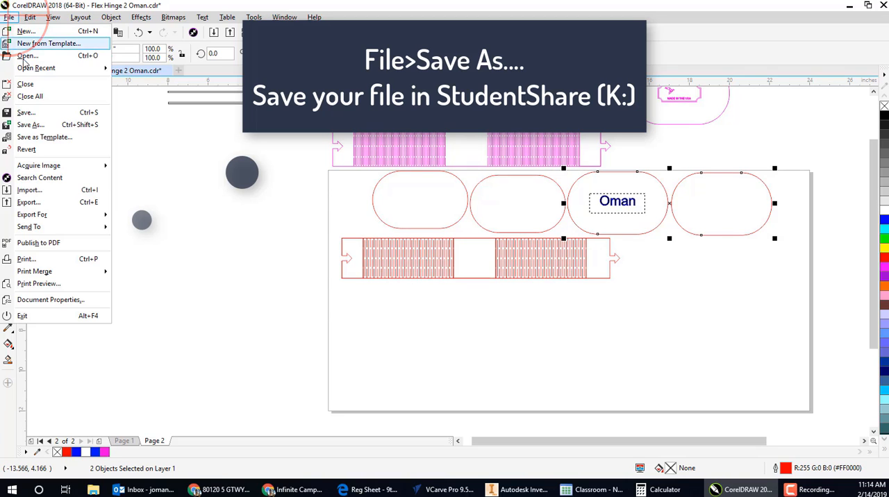
left_click(35, 123)
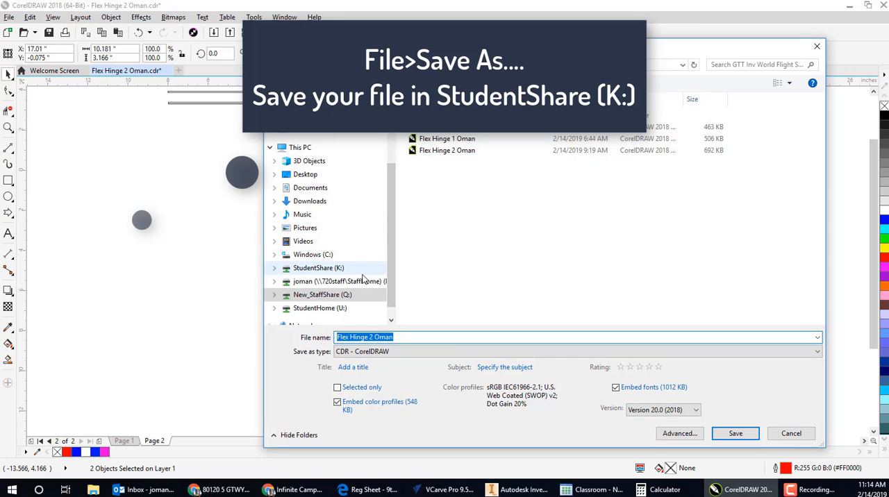
left_click_drag(391, 243, 393, 293)
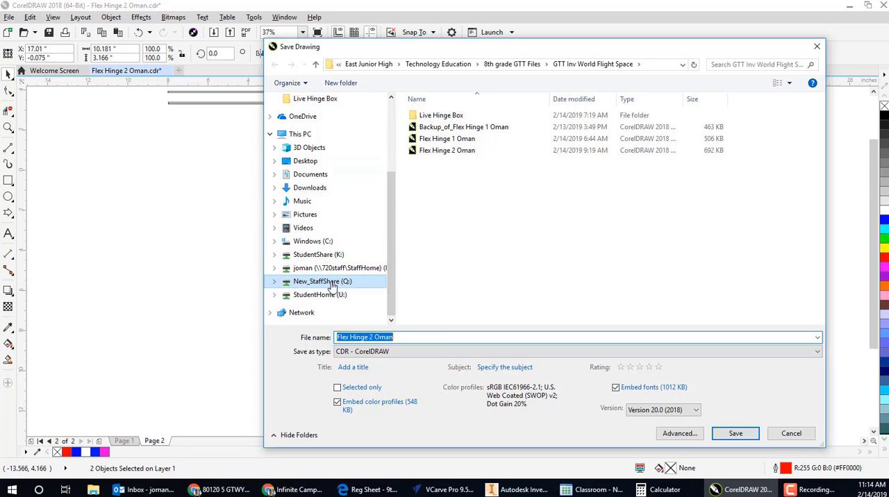
left_click(334, 255)
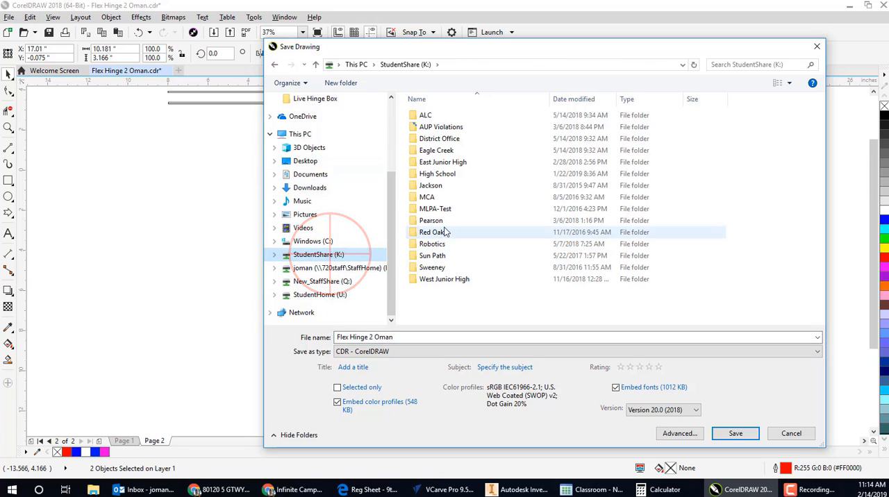
left_click(446, 162)
double_click(447, 163)
double_click(455, 232)
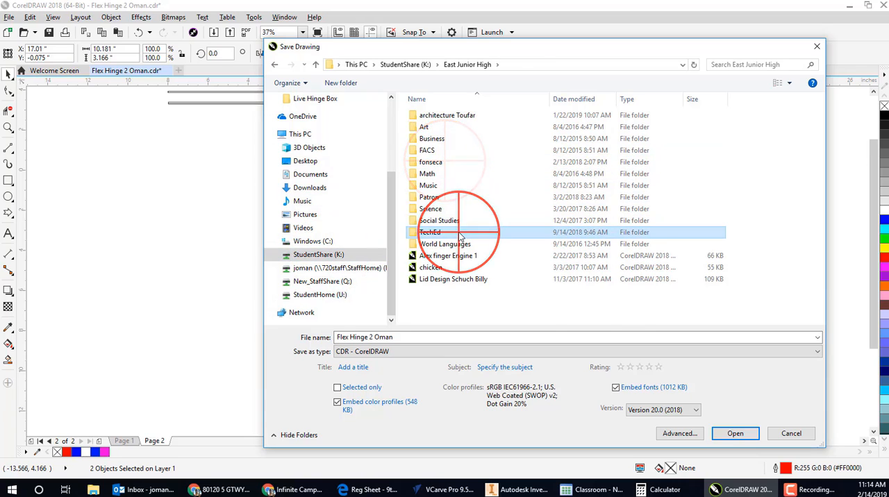
double_click(431, 268)
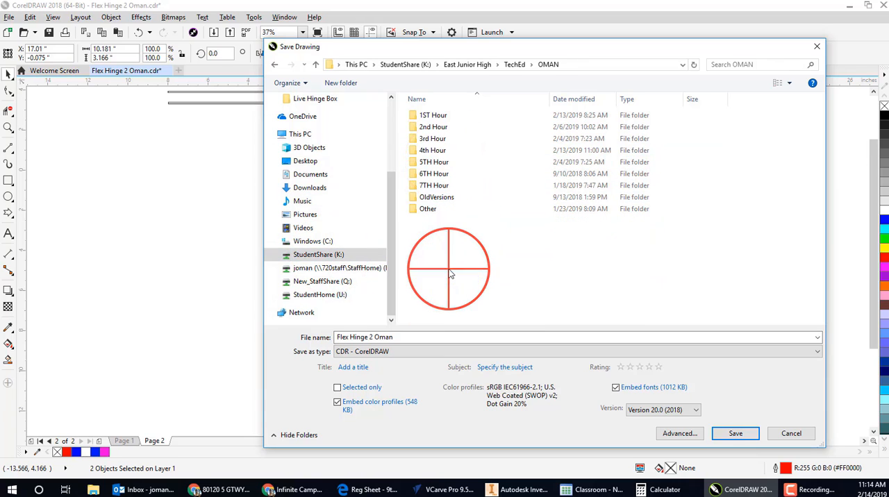
double_click(443, 190)
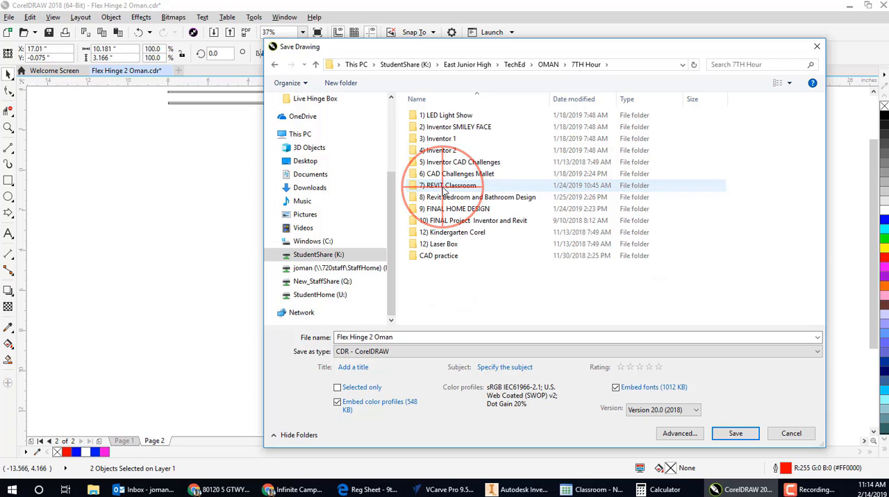
- Create a folder named "1) Flex Hinge Box" inside the 7TH Hour folder and open it as the save location
left_click(465, 274)
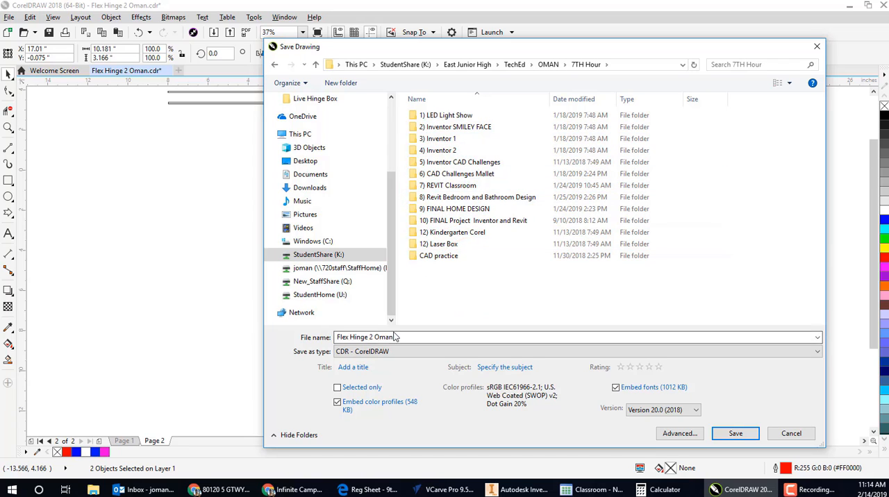
right_click(447, 296)
left_click(489, 414)
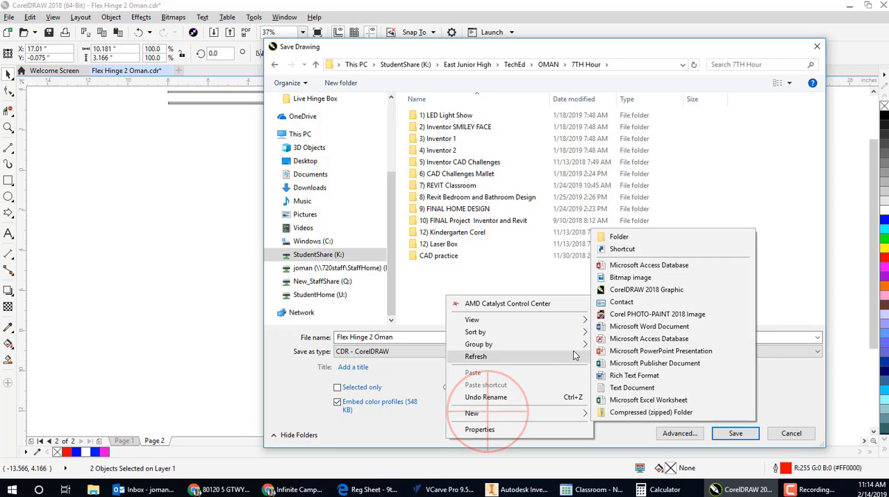
left_click(618, 240)
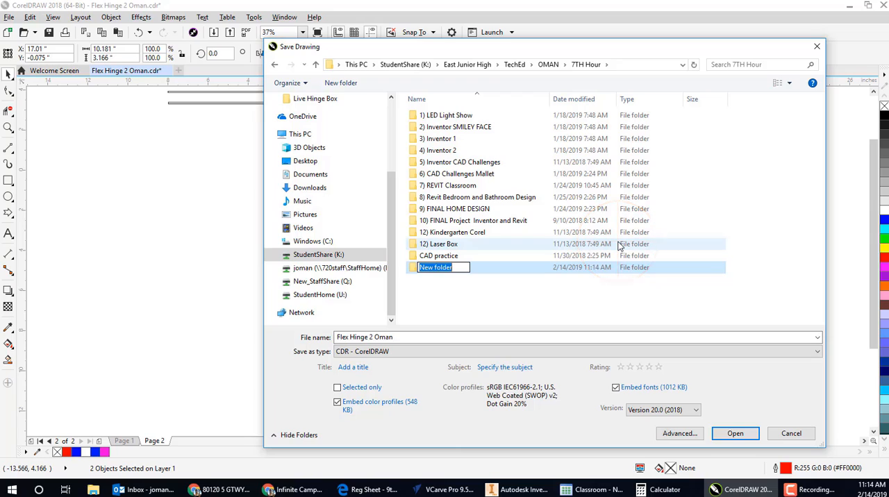
type("1) Flex Hinge Box")
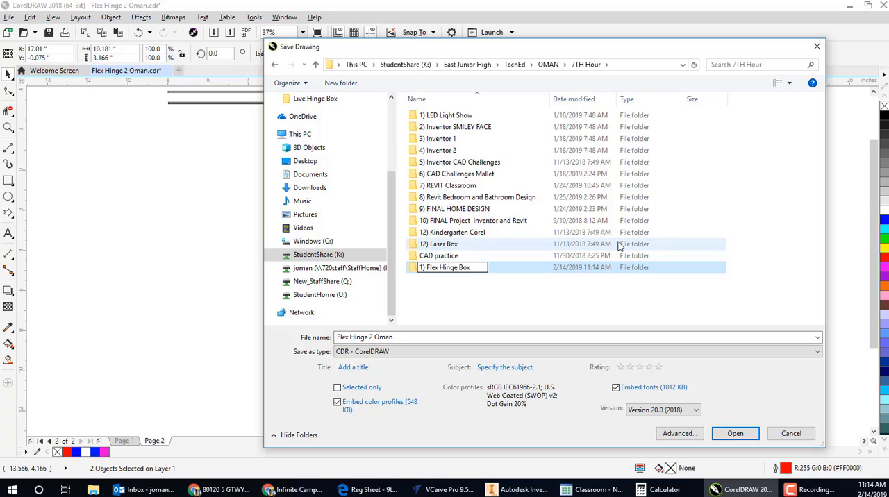
key("Return")
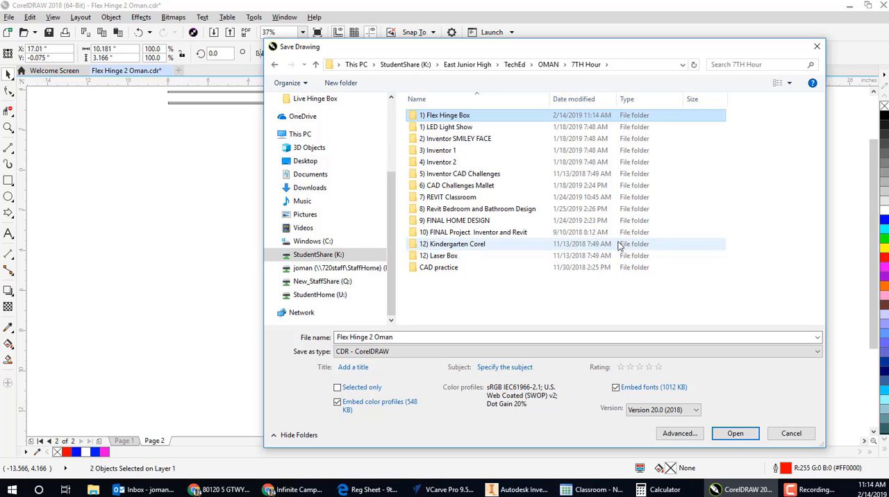
left_click(450, 117)
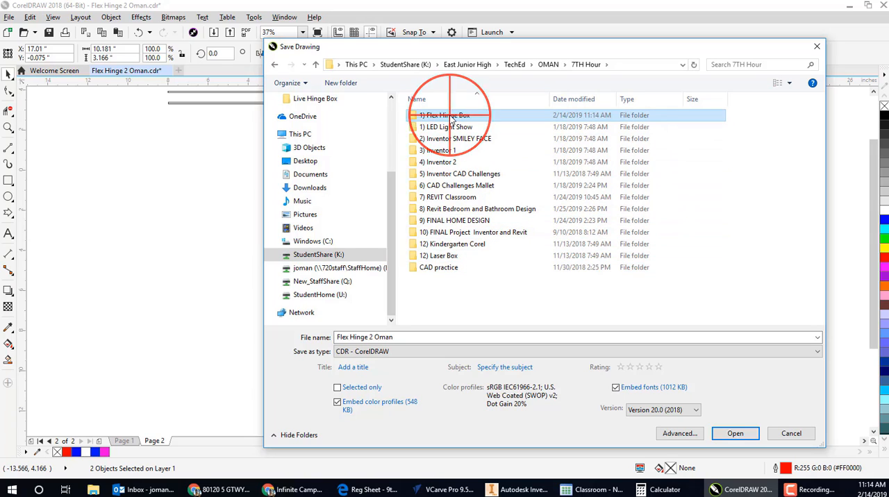
double_click(450, 117)
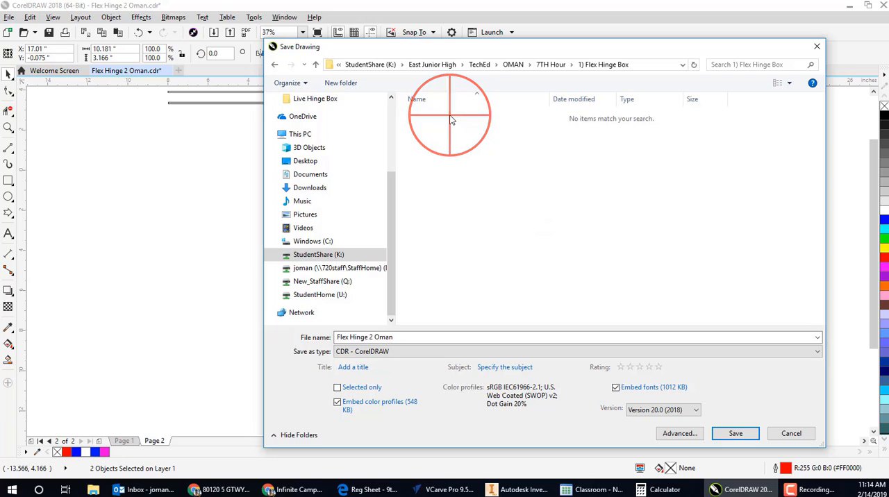
- Save the drawing as "Type Your Own Name Here" in CDR format, and check the folder for the saved file
triple_click(371, 337)
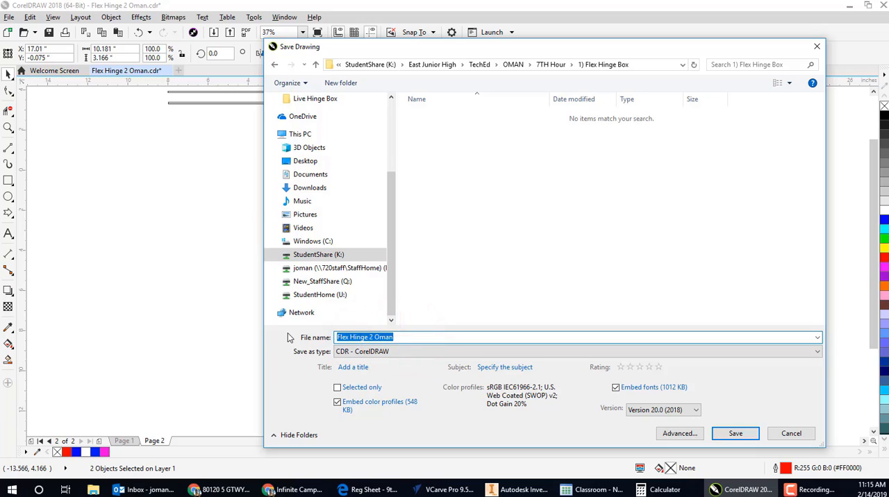
type("T")
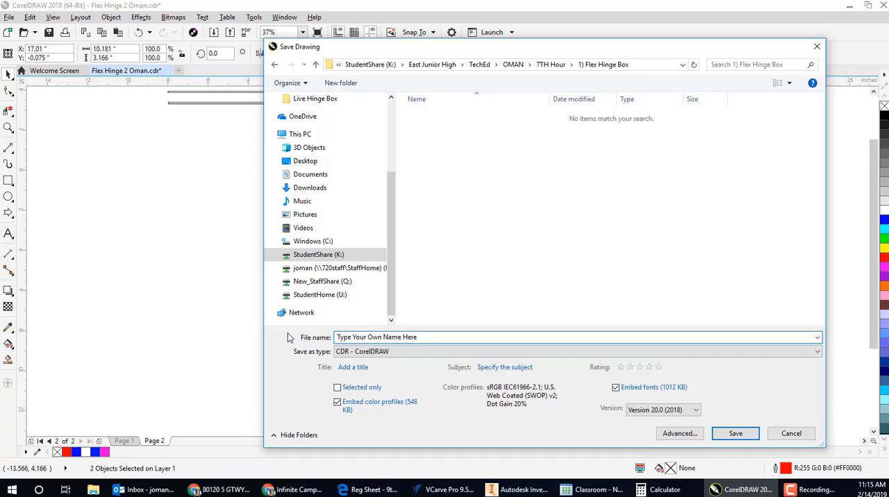
type("ype Your Own Name Here")
left_click(735, 433)
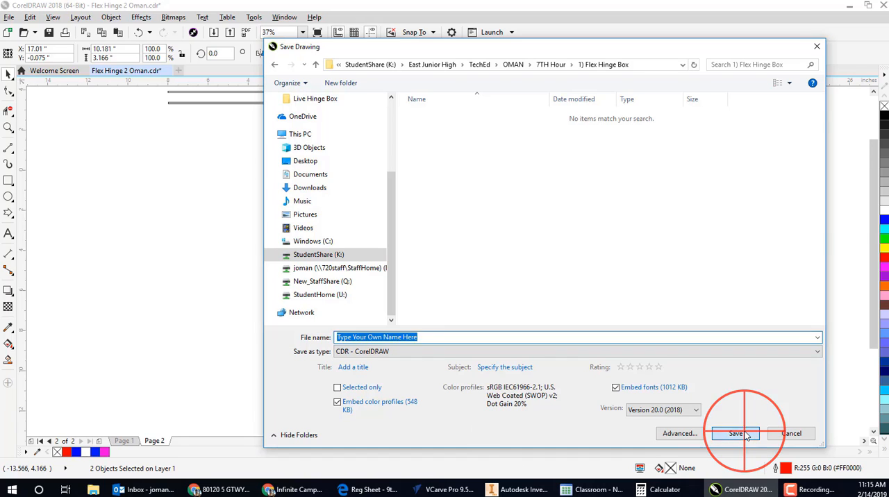
left_click(23, 32)
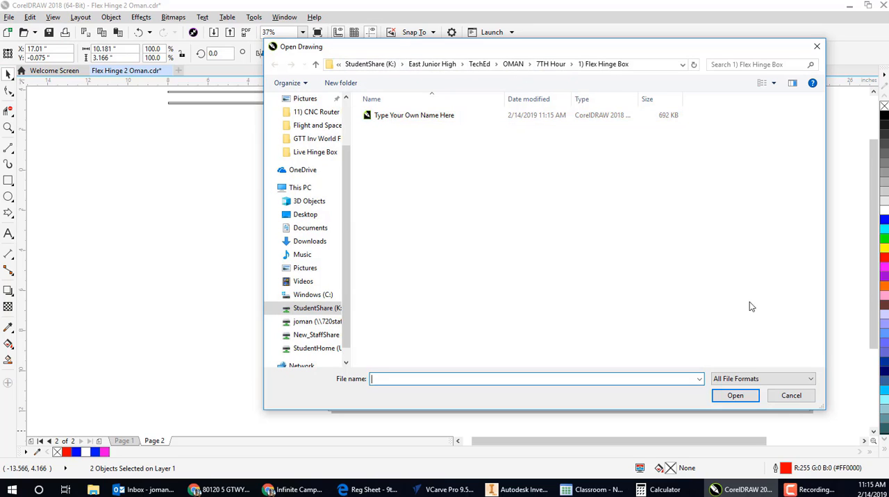
left_click(804, 395)
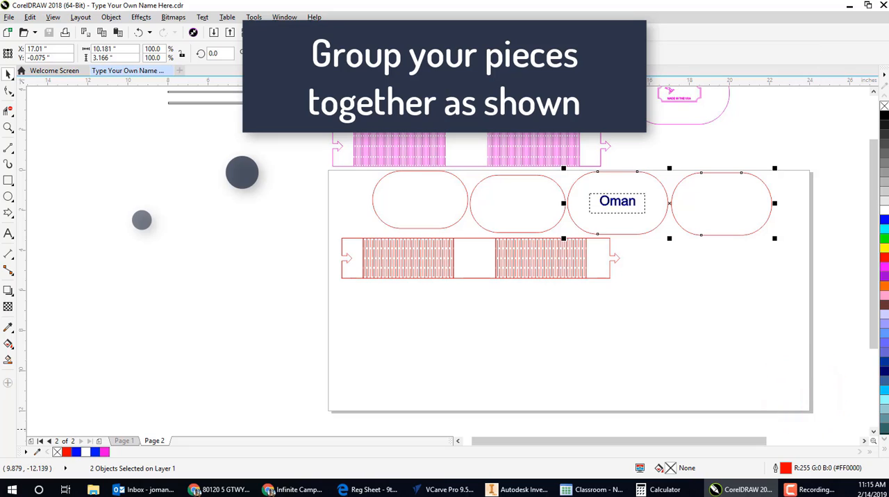
- Move the four red ovals and the surname text together into the page's upper-left corner, just above the red hinge without overlapping it
left_click_drag(309, 168, 808, 237)
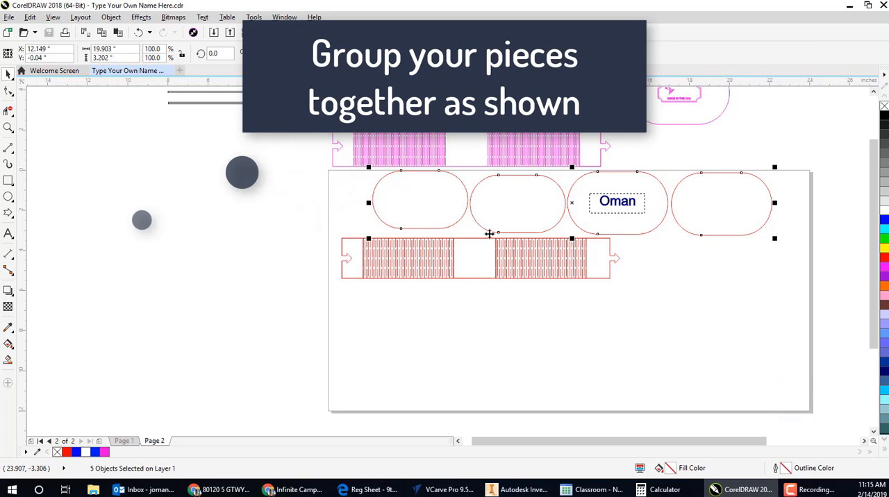
left_click_drag(368, 209, 333, 217)
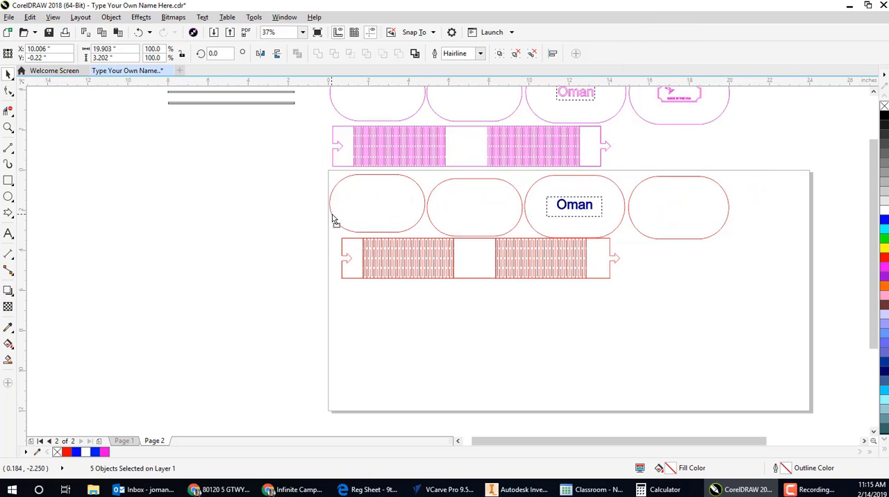
scroll(488, 189, "up", 6)
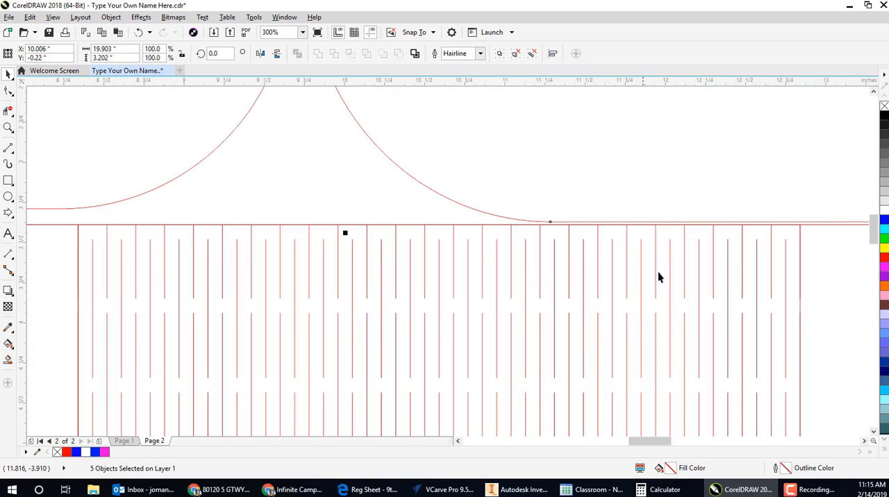
scroll(662, 256, "down", 3)
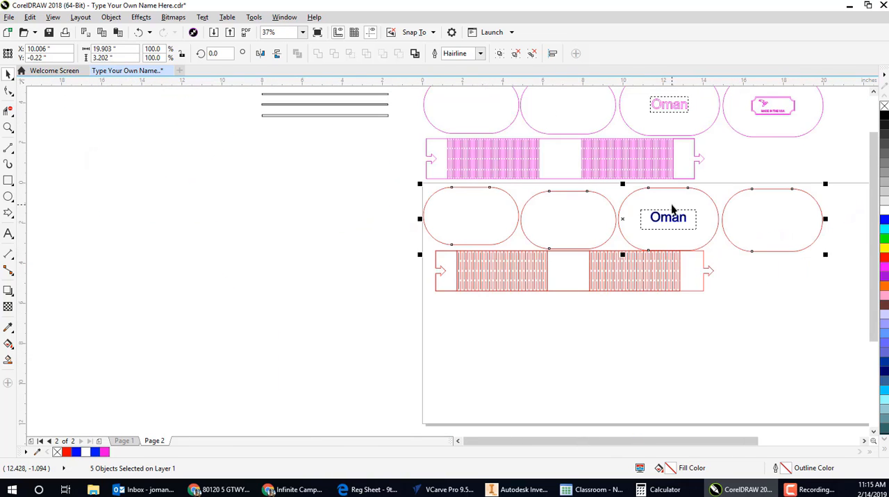
scroll(672, 208, "up", 1)
left_click_drag(643, 170, 645, 168)
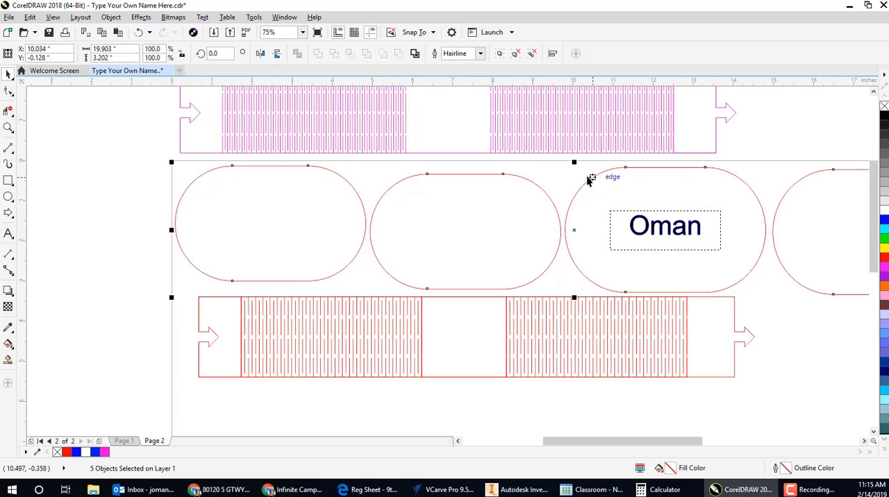
scroll(588, 180, "down", 1)
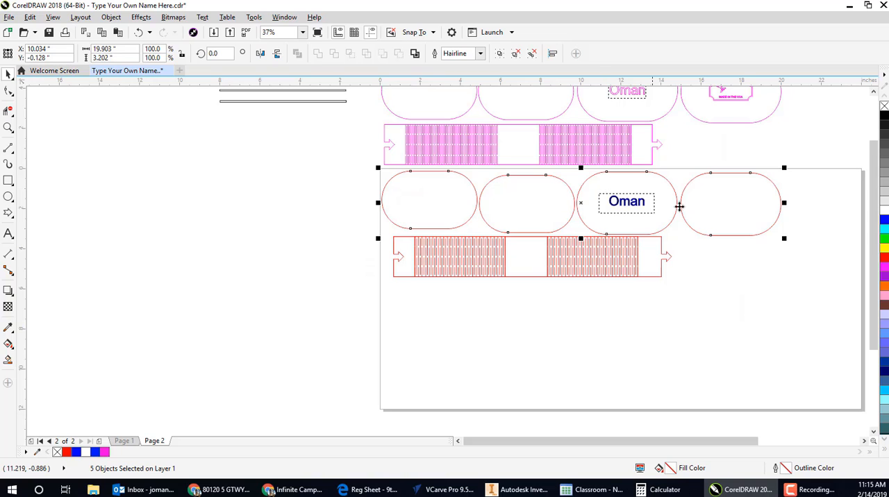
- Rotate the rightmost red oval 90 degrees, place it upright beside the surname oval at the page's upper edge, and save the drawing
left_click(748, 274)
left_click_drag(676, 157, 808, 259)
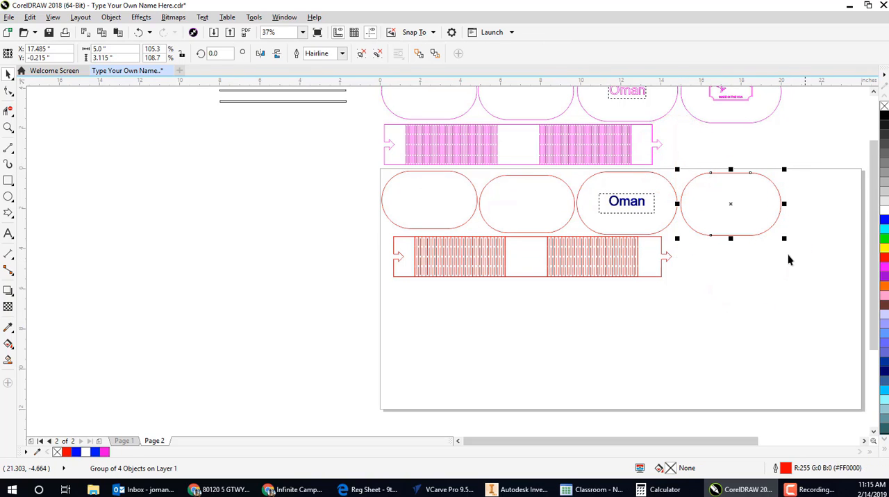
left_click(209, 53)
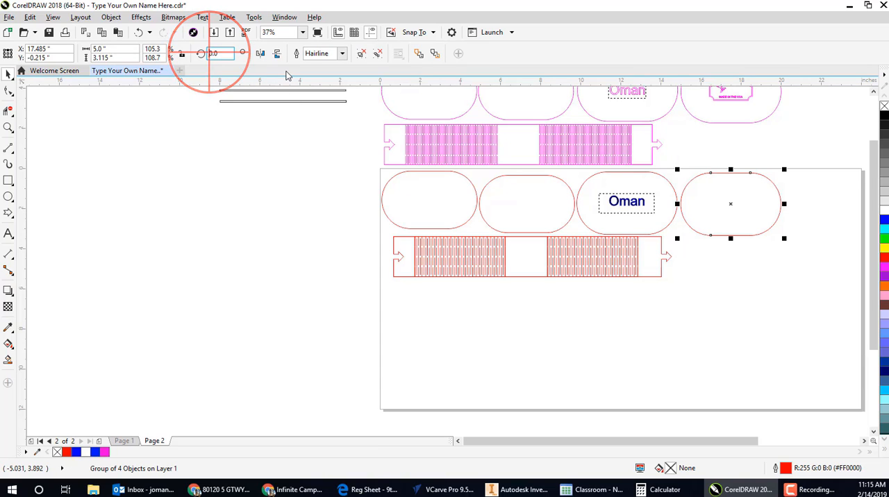
type("90")
key("Return")
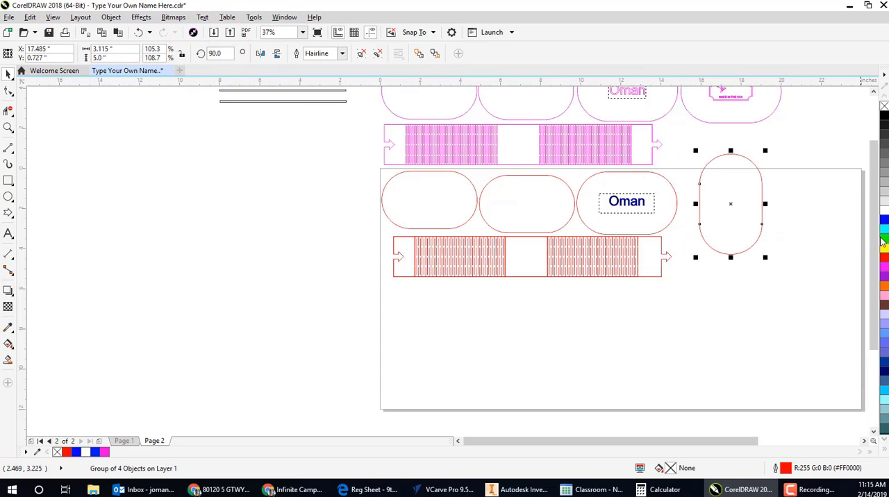
left_click_drag(733, 202, 714, 219)
left_click(49, 33)
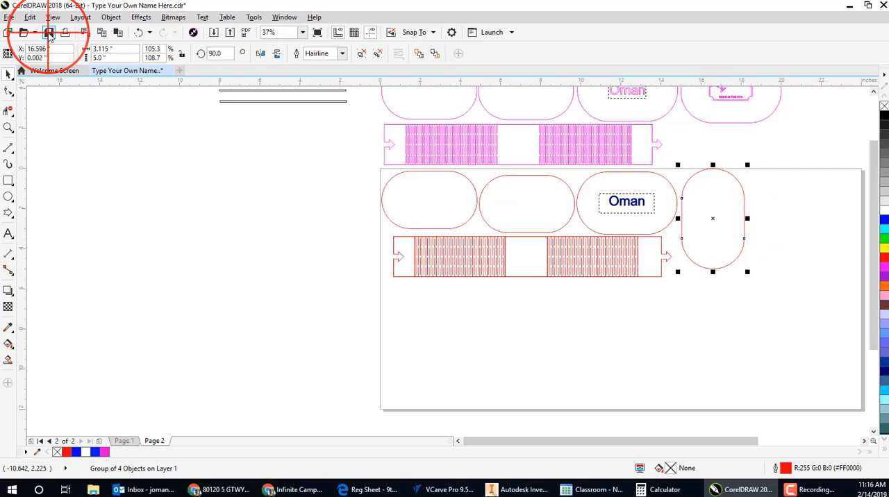